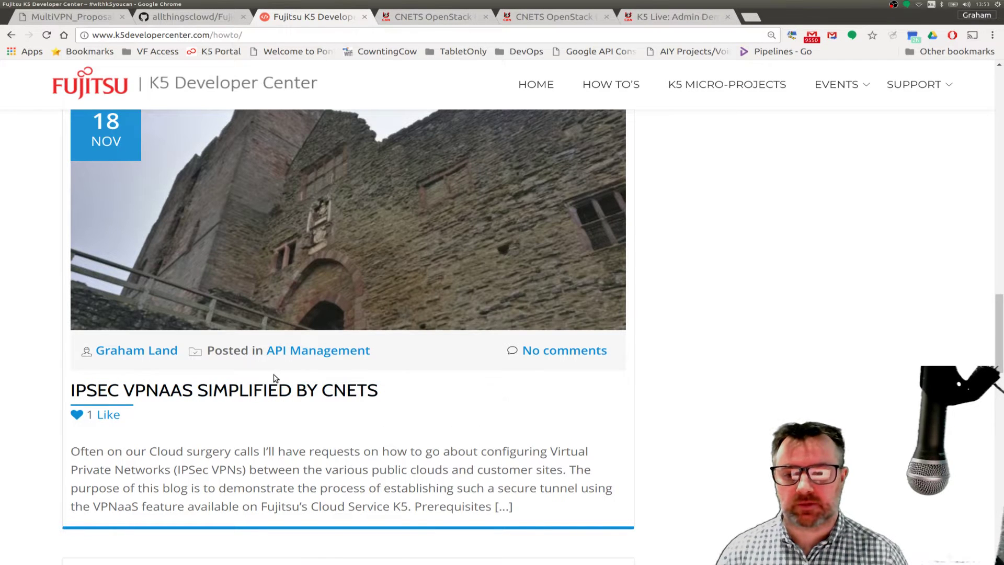
- Open the IPSec VPNaaS Simplified by CNETS article, scroll its configuration table, then view MultiVPN_Proposalv4.png
click(235, 394)
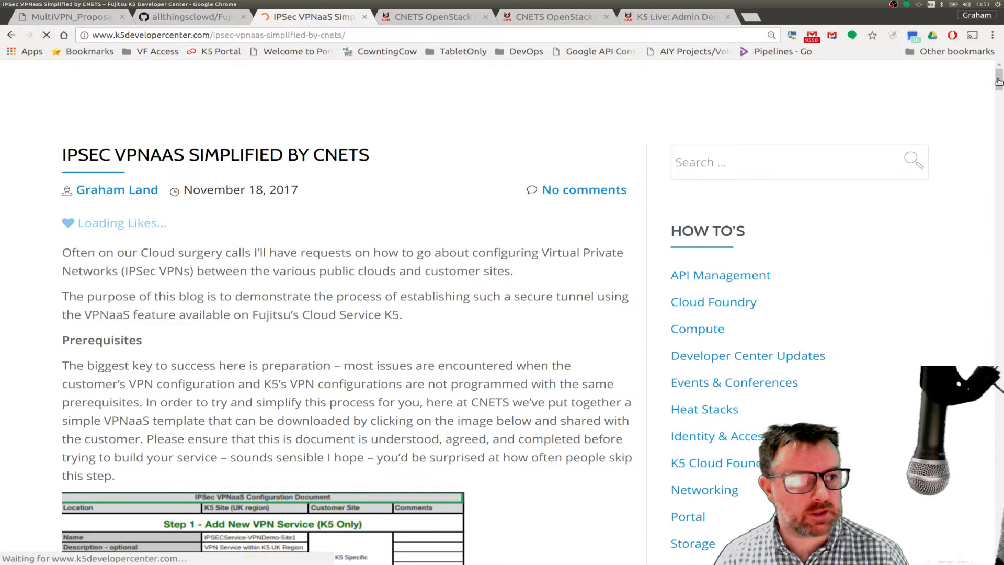
mouse_move(999, 81)
mouse_down()
mouse_move(996, 121)
mouse_move(992, 99)
mouse_up()
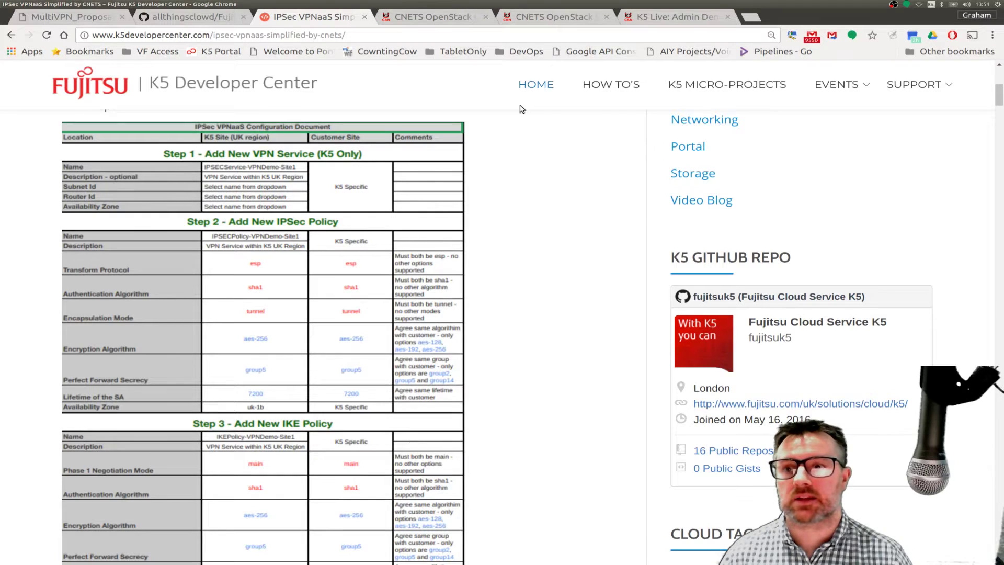
click(96, 21)
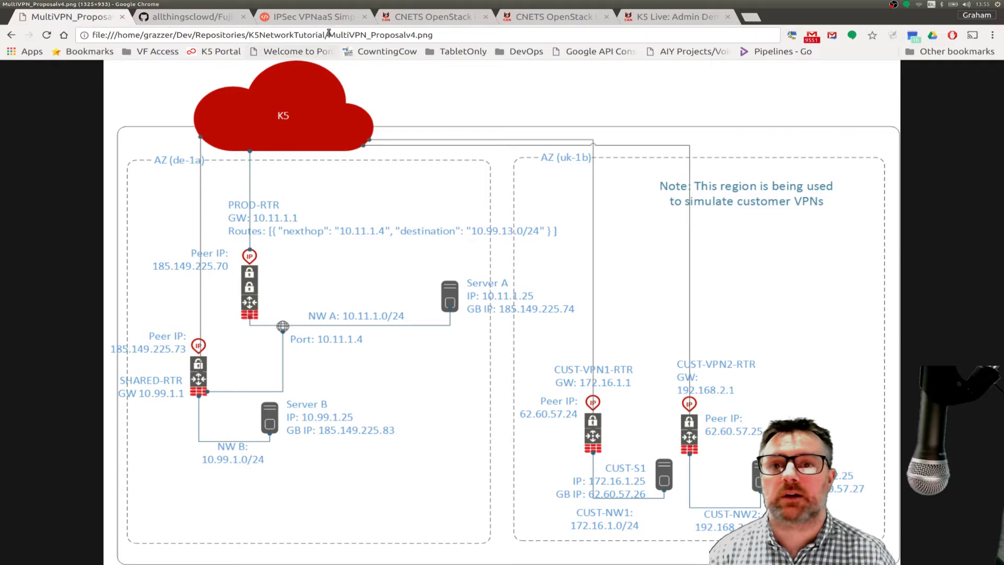
click(207, 19)
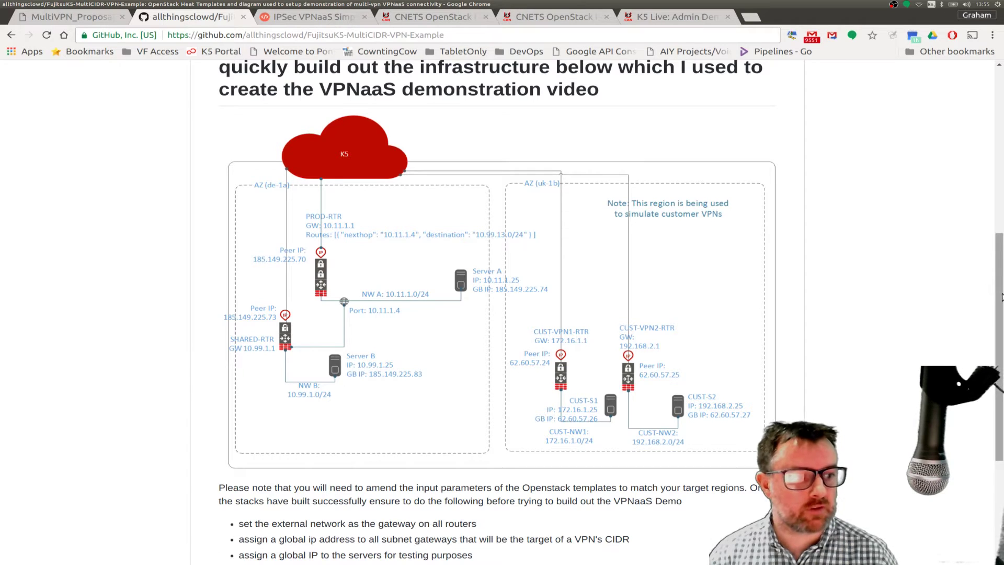
drag(1001, 296, 997, 322)
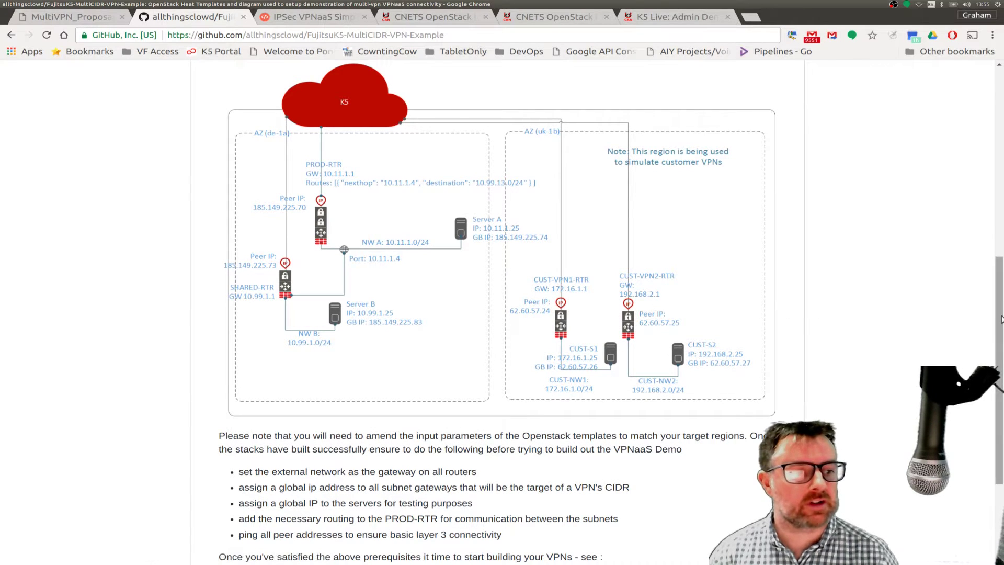
drag(1000, 320, 967, 324)
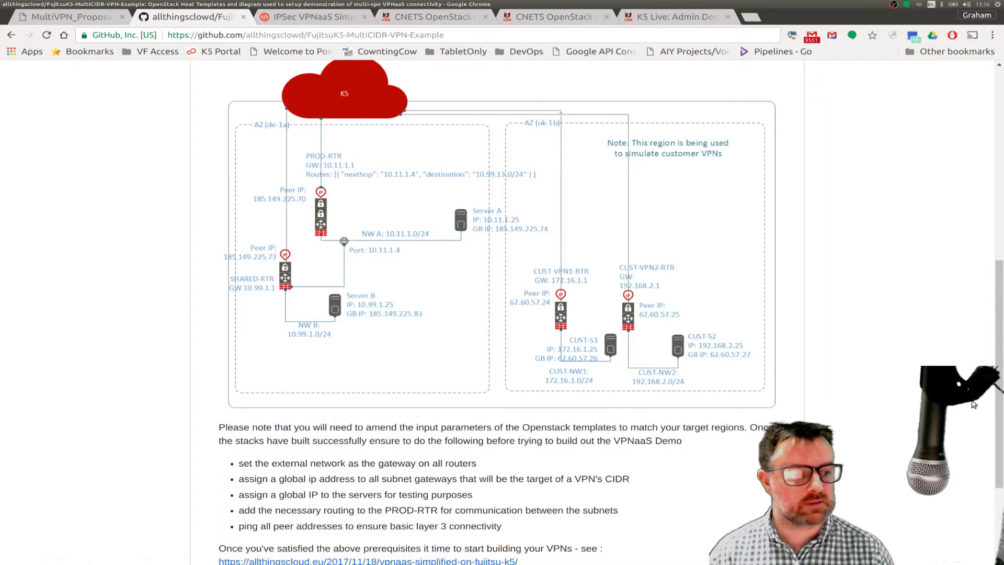
scroll(990, 457, down, 2)
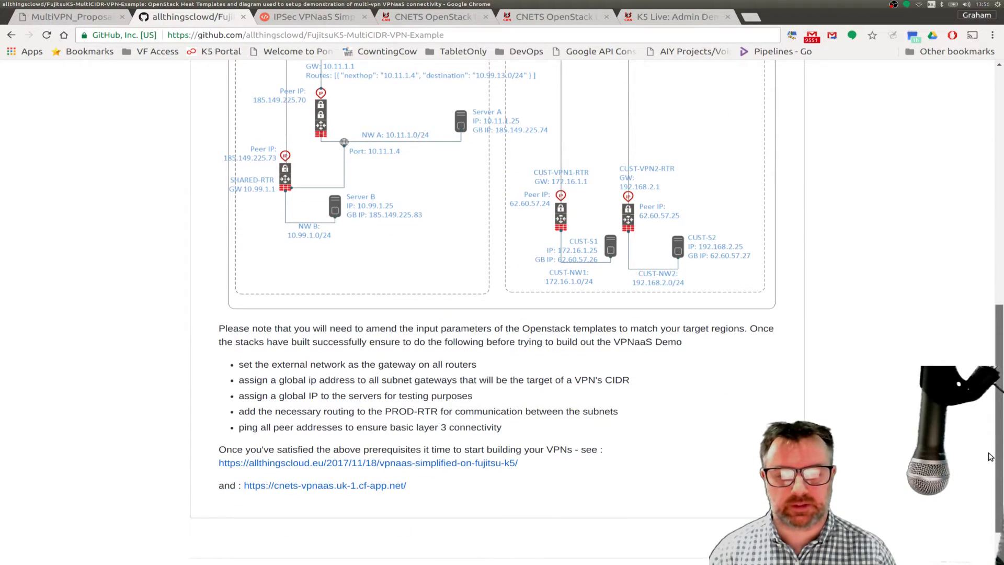
scroll(940, 277, up, 8)
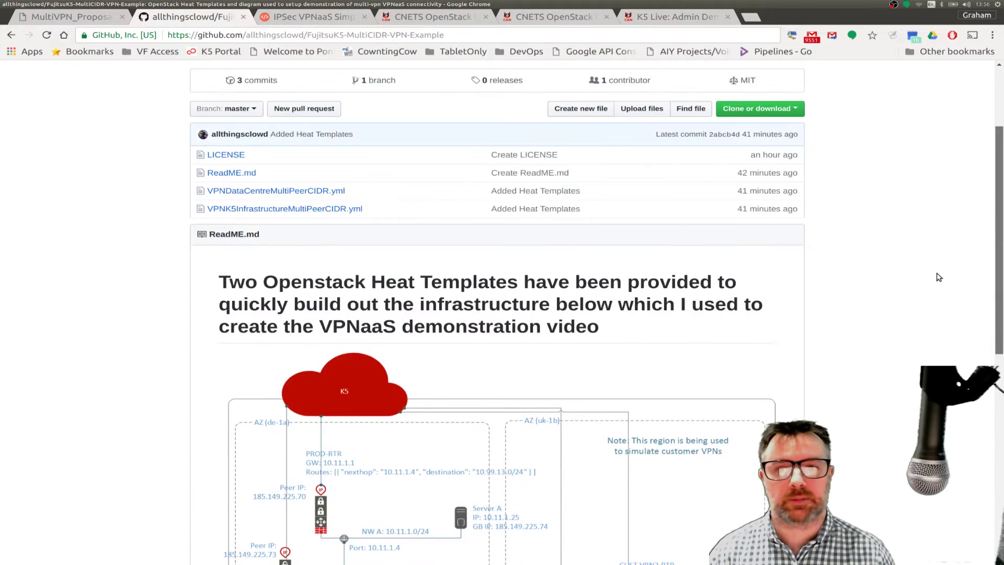
scroll(931, 246, up, 3)
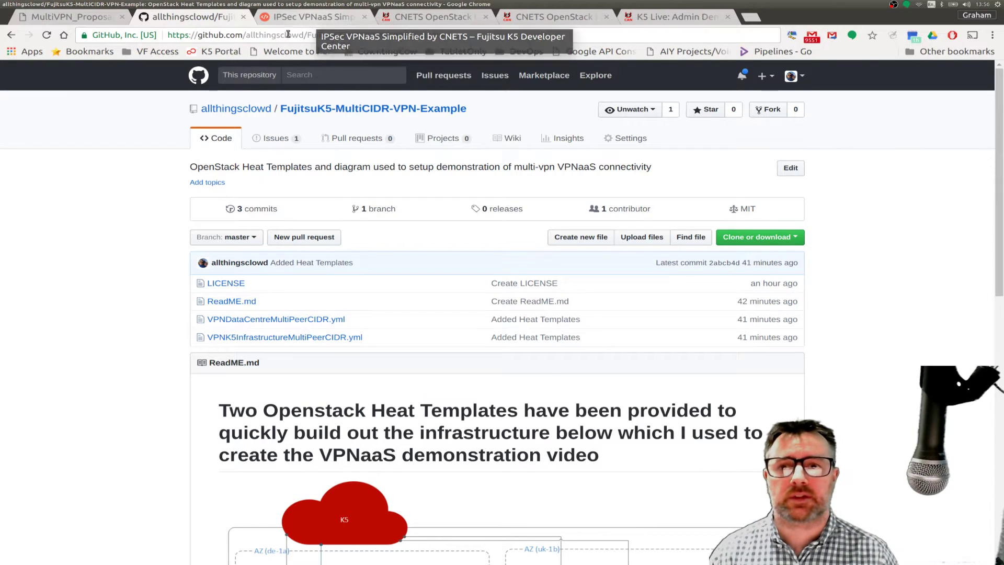
click(99, 17)
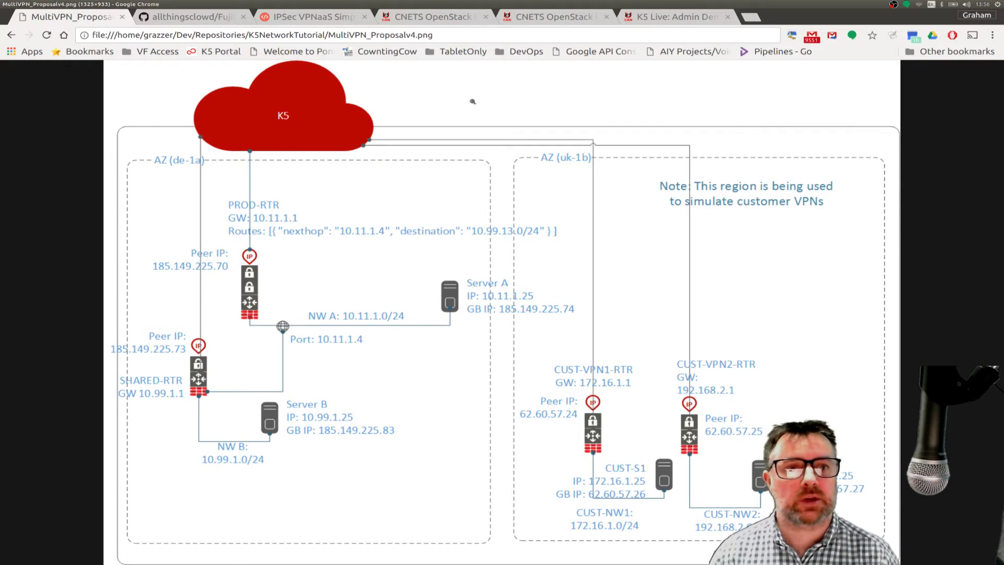
- Bring the K5 portal window forward and list the virtual networks, then virtual routers, in the IaaS Dashboard
mouse_move(0, 145)
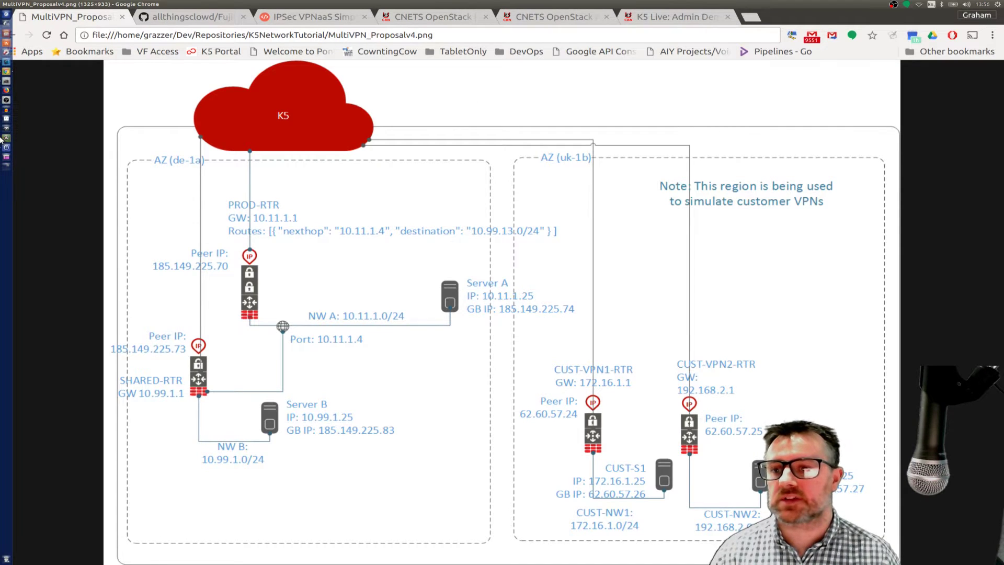
click(6, 74)
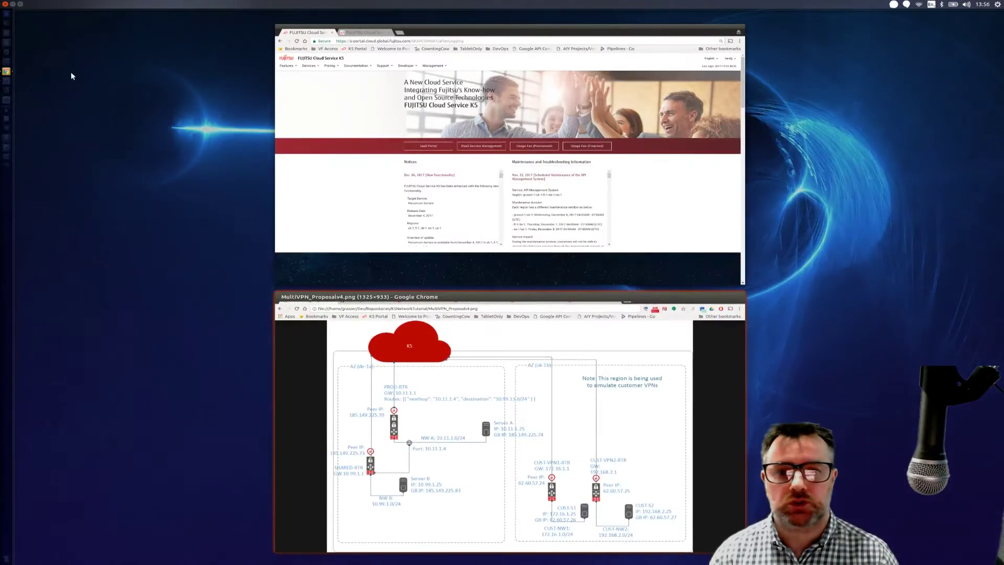
click(409, 195)
mouse_move(293, 87)
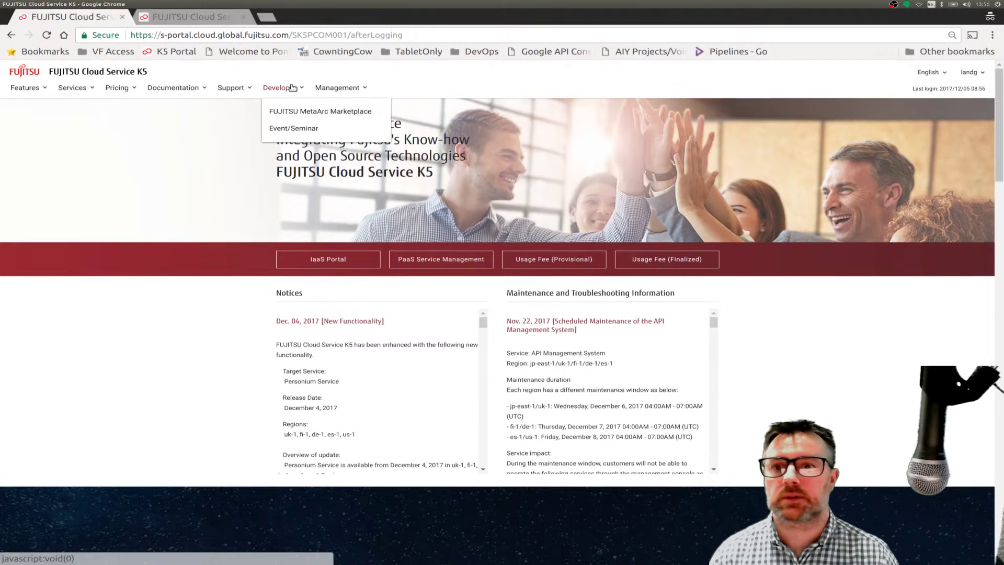
click(205, 17)
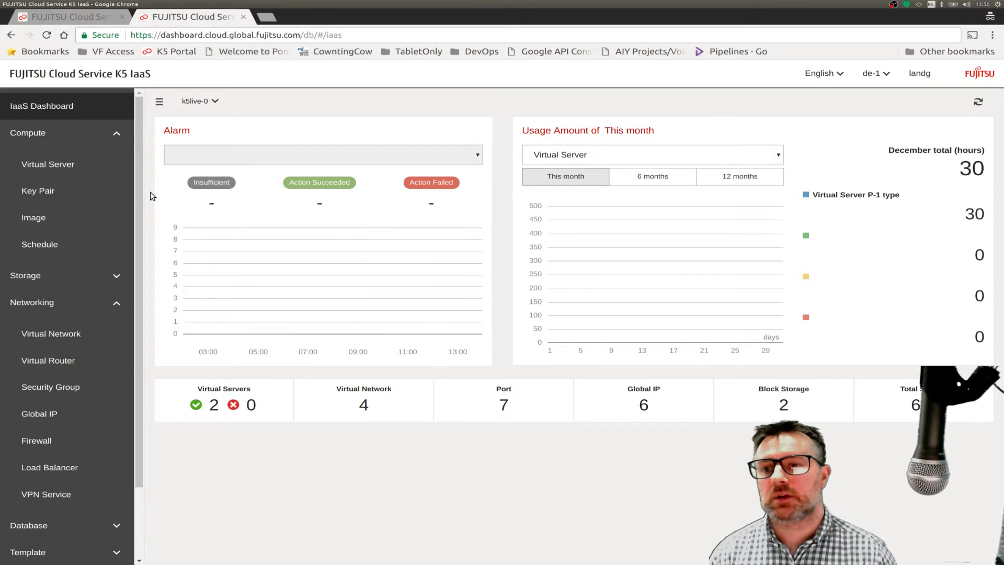
click(62, 333)
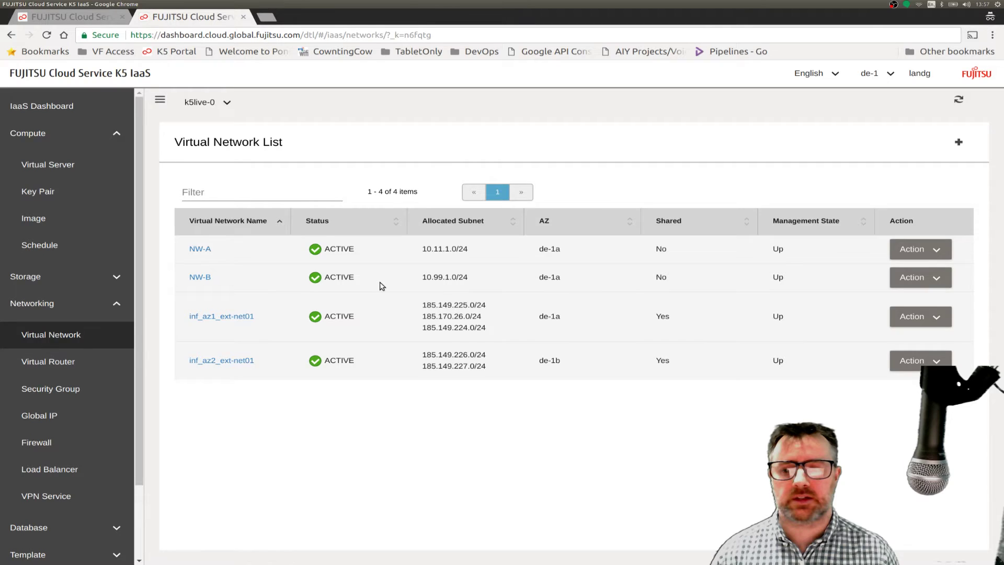
click(49, 363)
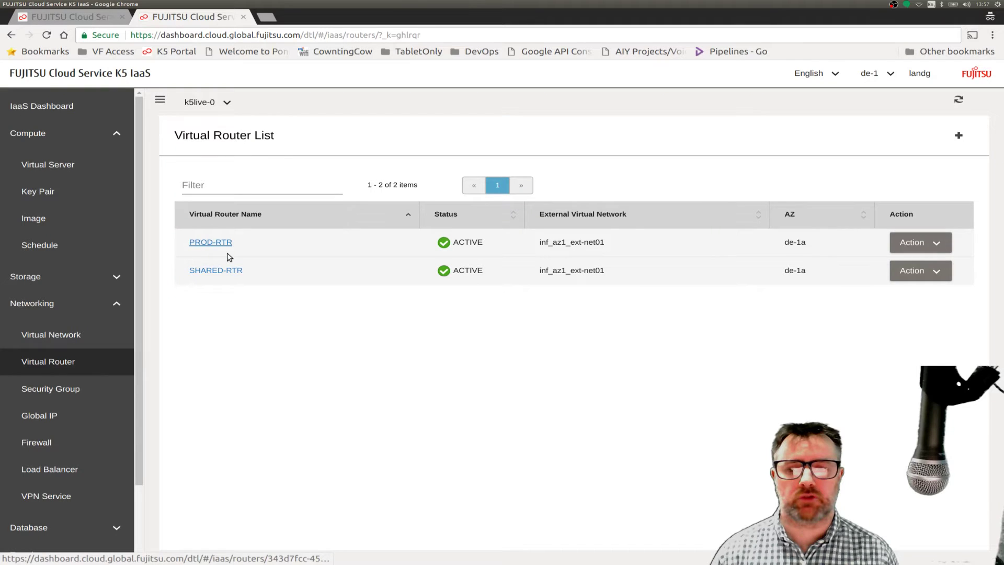
- Open PROD-RTR's Virtual Router Detail page, then bring the byobu terminal forward
click(203, 244)
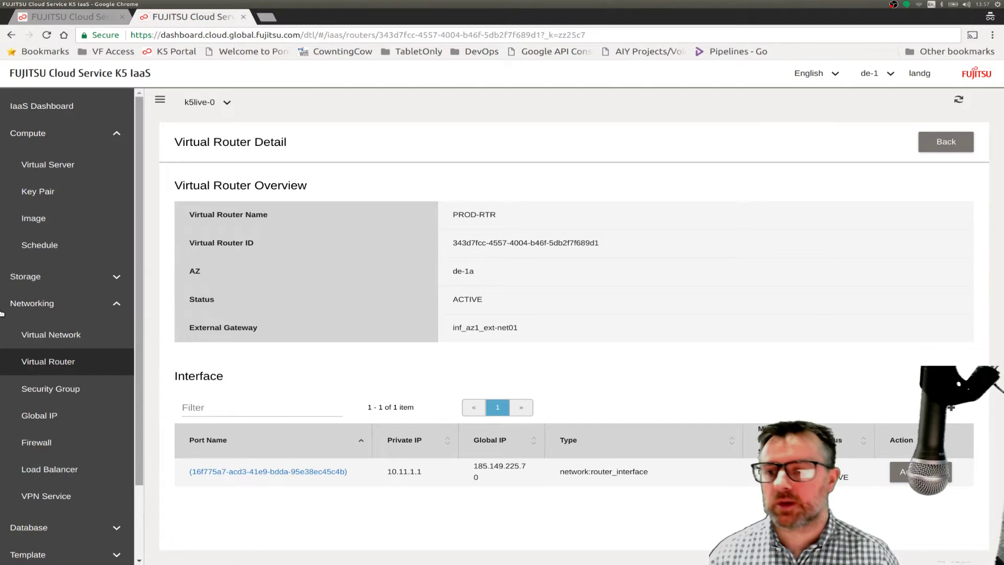
mouse_move(1, 242)
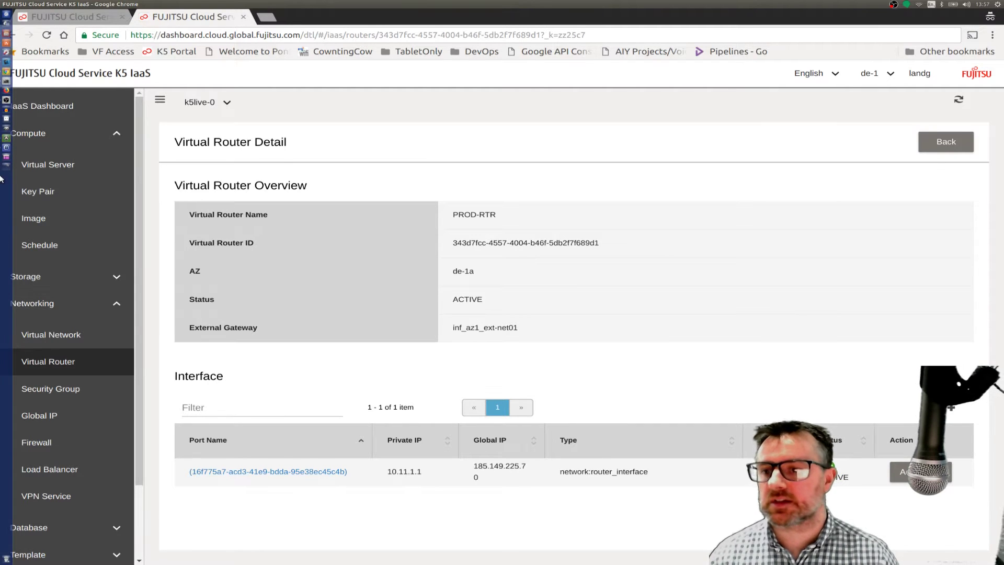
click(6, 82)
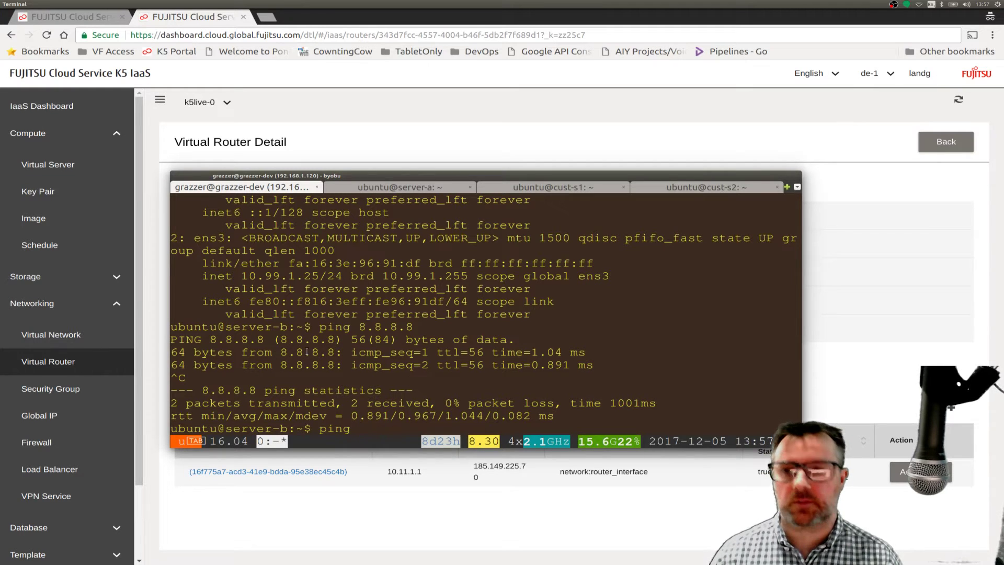
- Hide the byobu terminal and show both Chrome windows to pick the diagram window
mouse_move(0, 161)
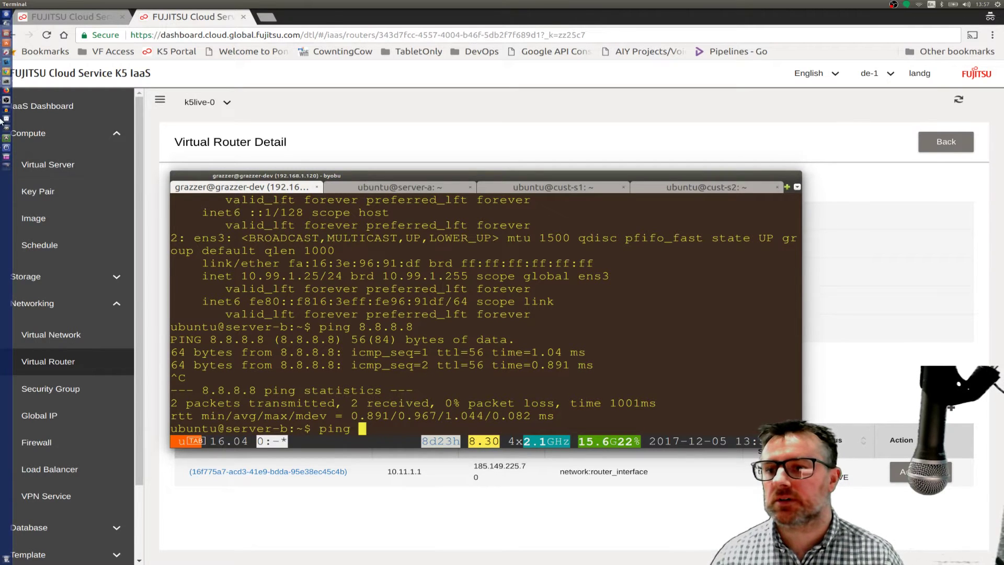
click(6, 74)
click(6, 75)
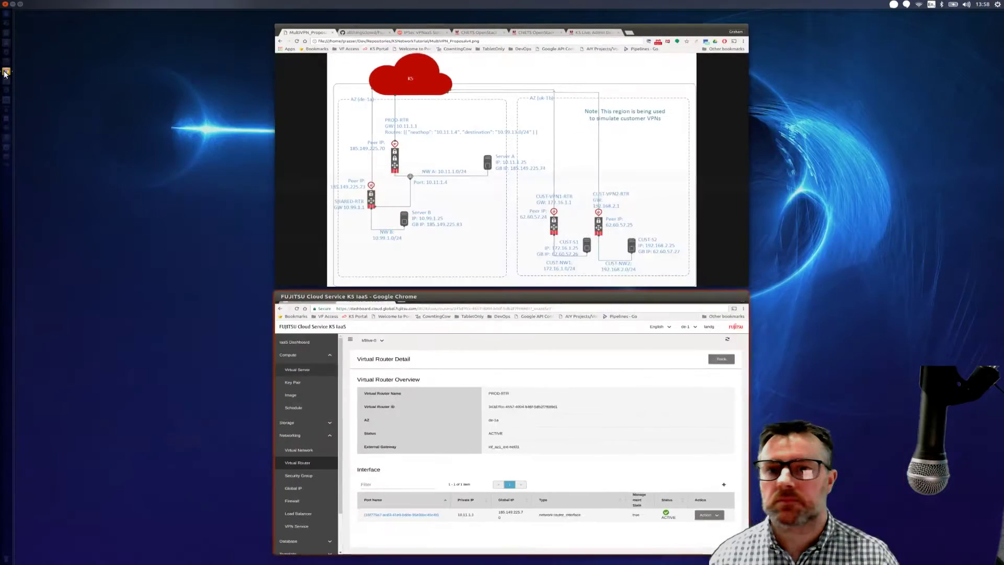
- Bring the diagram window forward, then show PROD-RTR's empty route list in the K5 Live Admin Demo Portal
click(300, 122)
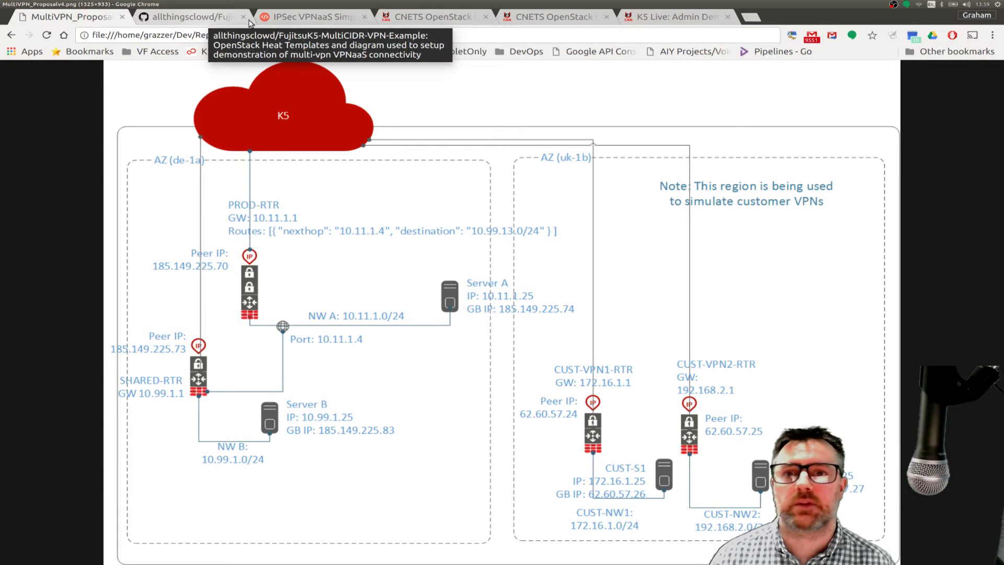
click(643, 20)
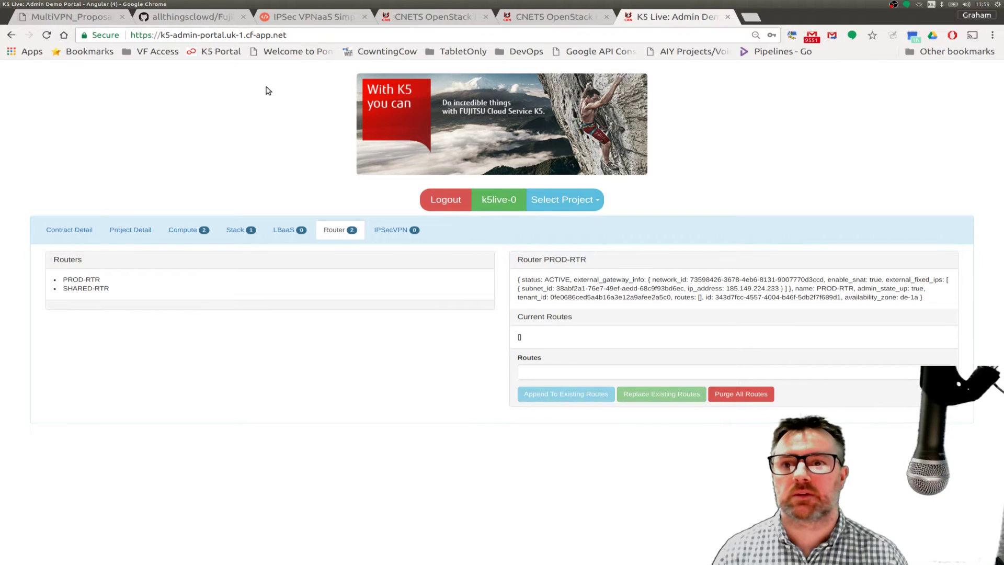
- Switch to the GitHub FujitsuK5-MultiCIDR-VPN-Example repository tab
click(213, 22)
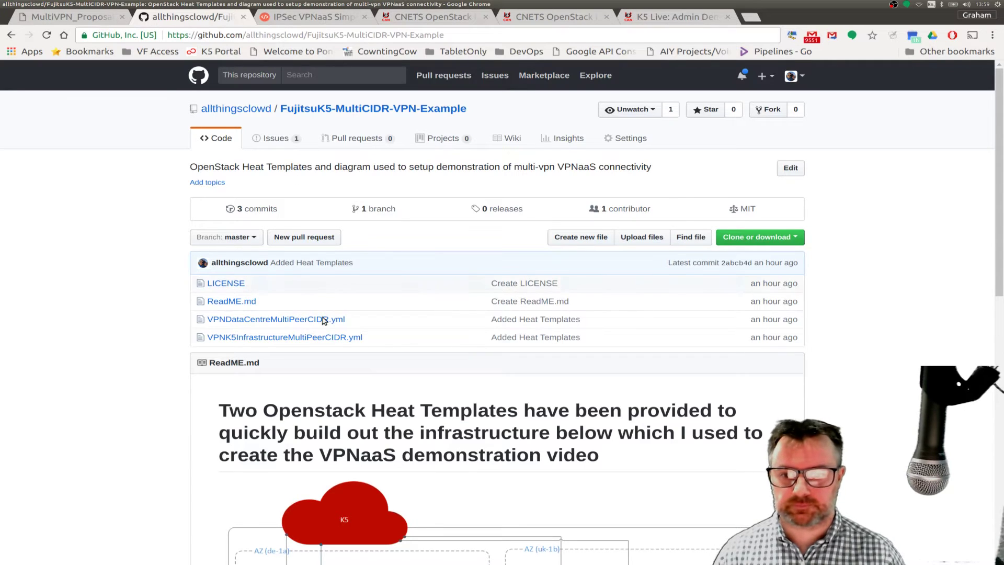
- Open VPNK5InfrastructureMultiPeerCIDR.yml and highlight the line-10 Routes value with its nexthop and destination
click(271, 337)
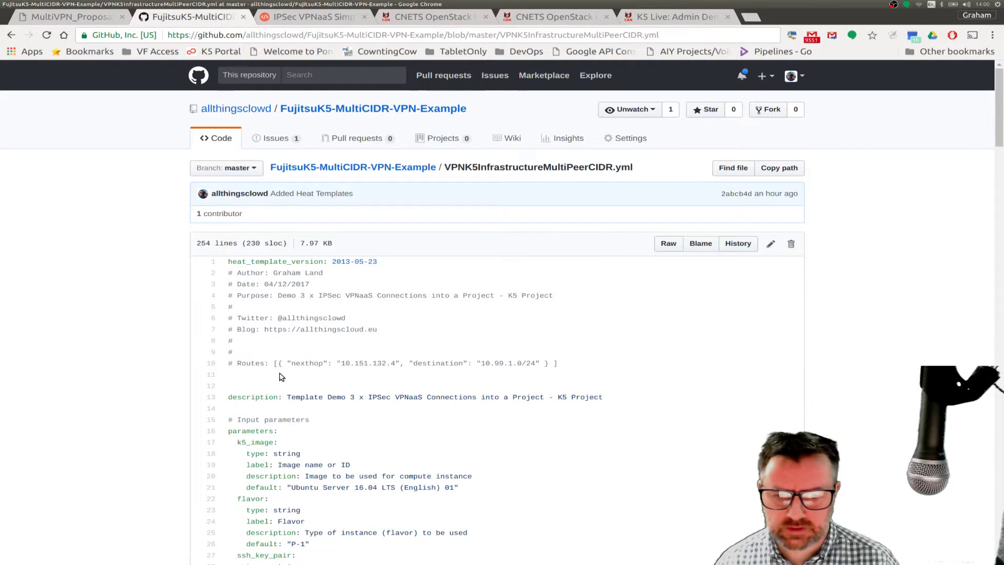
drag(274, 363, 228, 363)
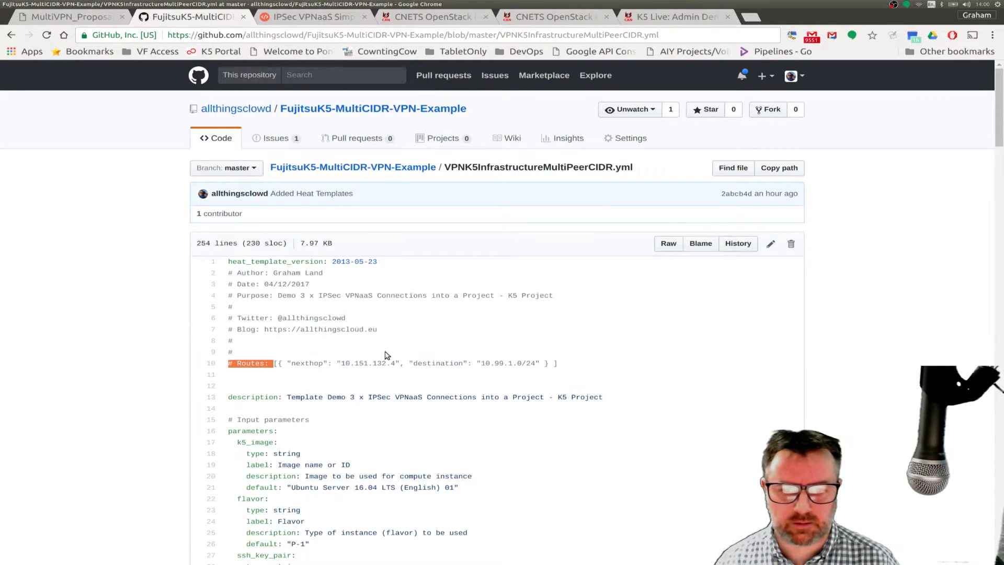
drag(385, 352, 365, 344)
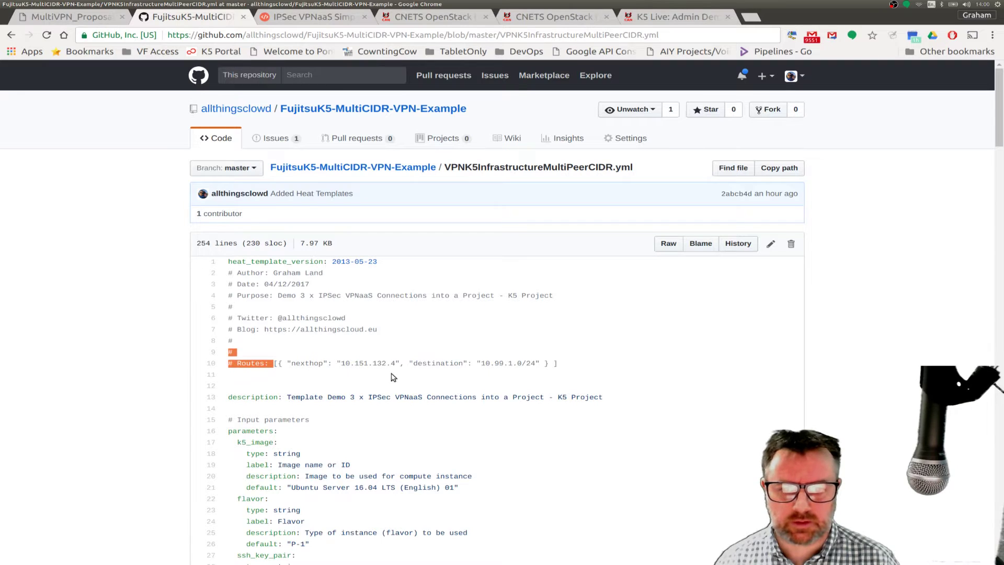
click(383, 363)
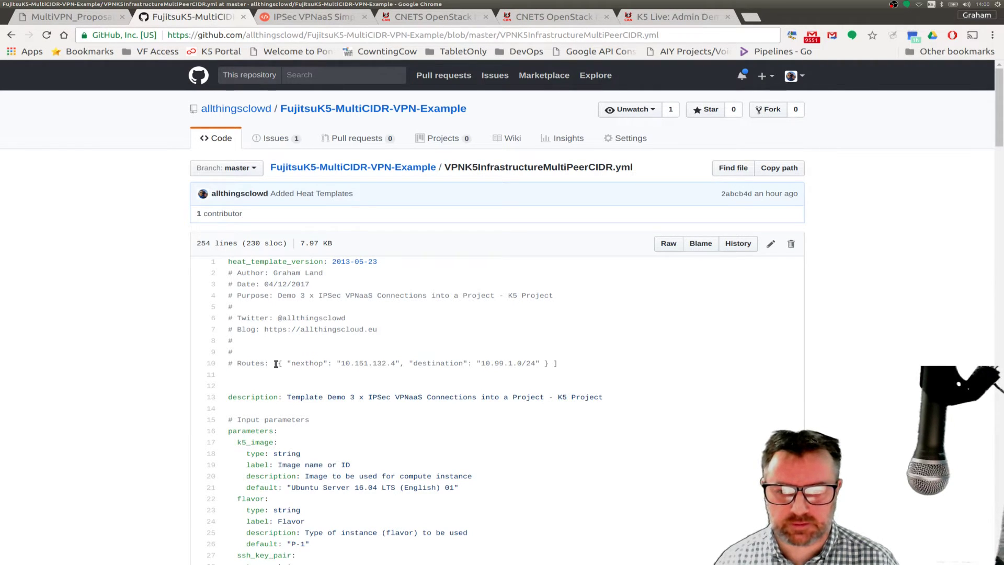
drag(276, 363, 572, 364)
key(ctrl+c)
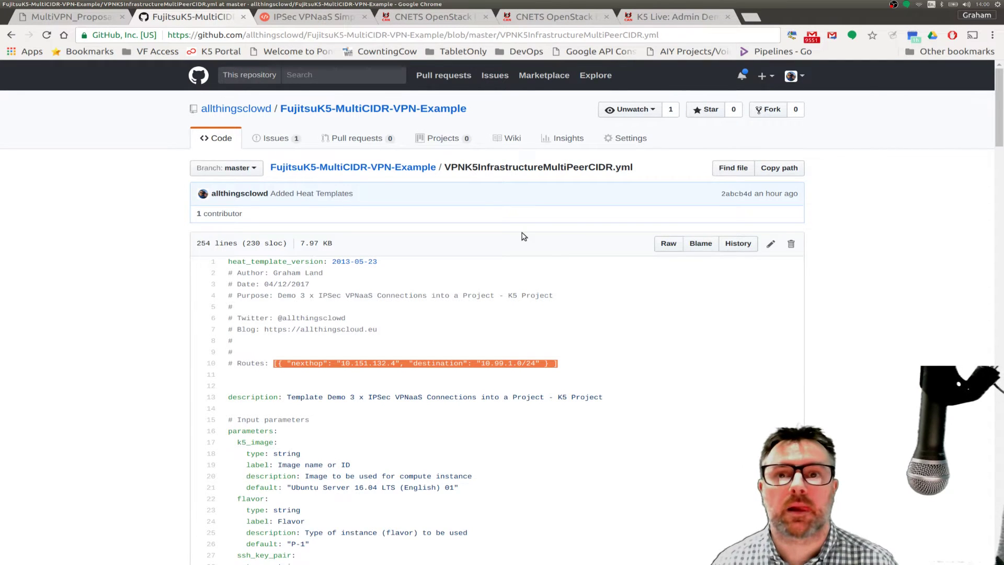
click(324, 19)
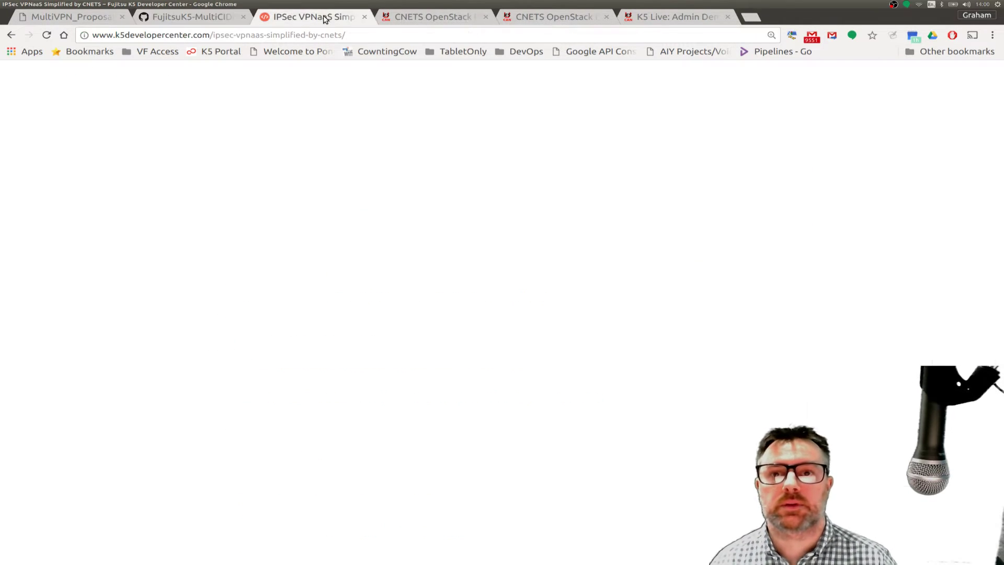
- Replace PROD-RTR's routes with one route to 10.99.1.0/24 via next hop 10.11.1.4
click(648, 18)
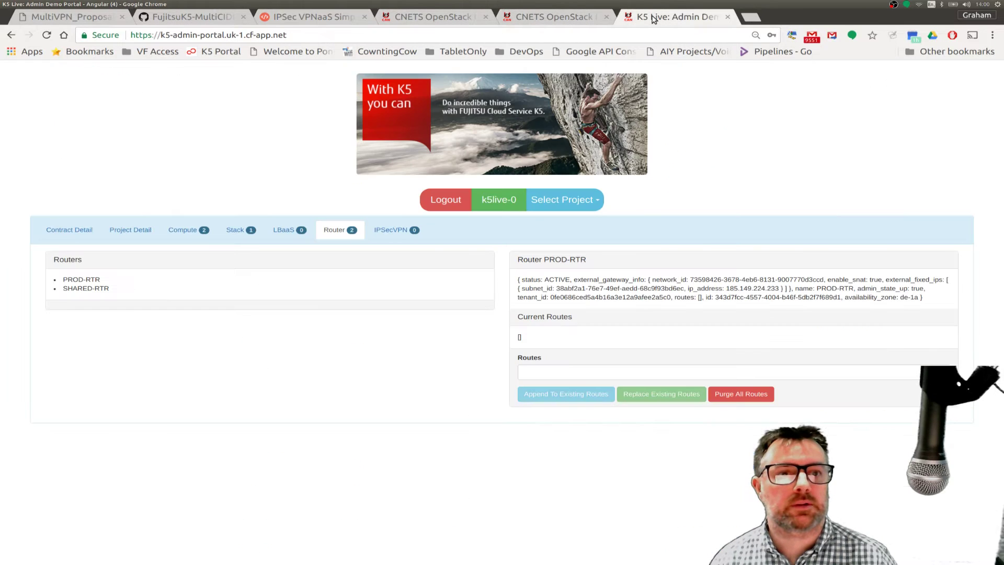
click(535, 372)
key(ctrl+v)
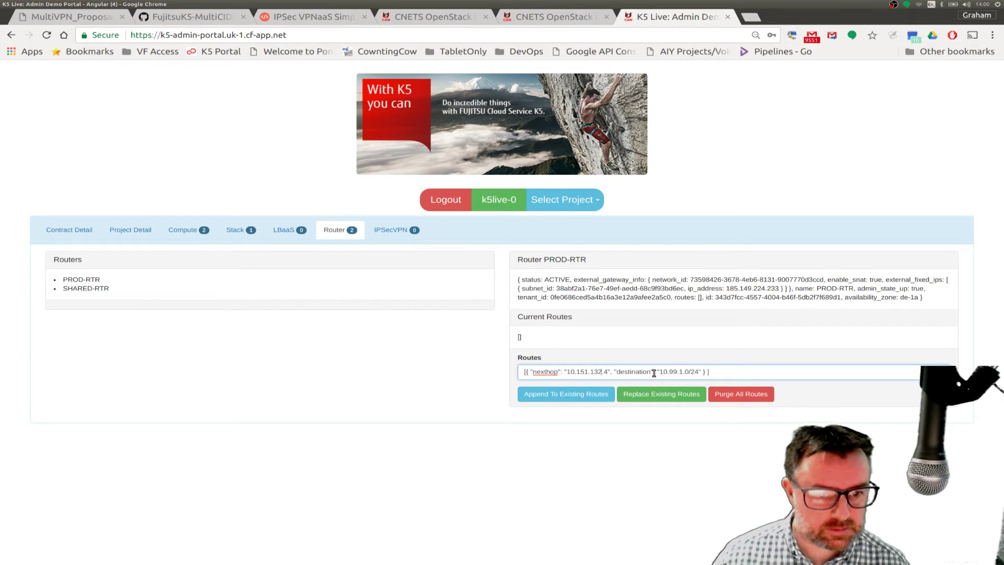
key(BackSpace)
key(BackSpace)
key(BackSpace)
key(BackSpace)
key(BackSpace)
key(BackSpace)
key(BackSpace)
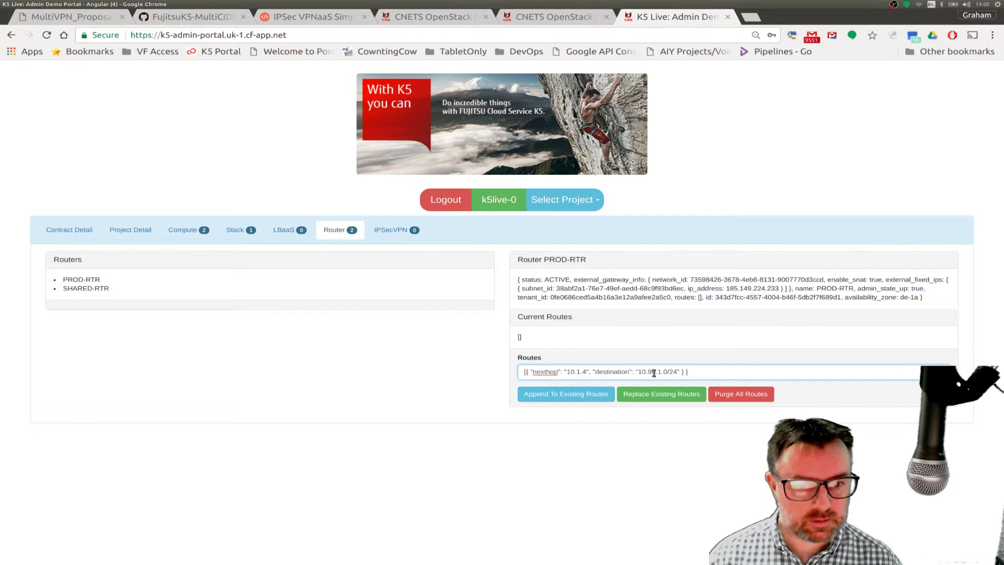
text(1)
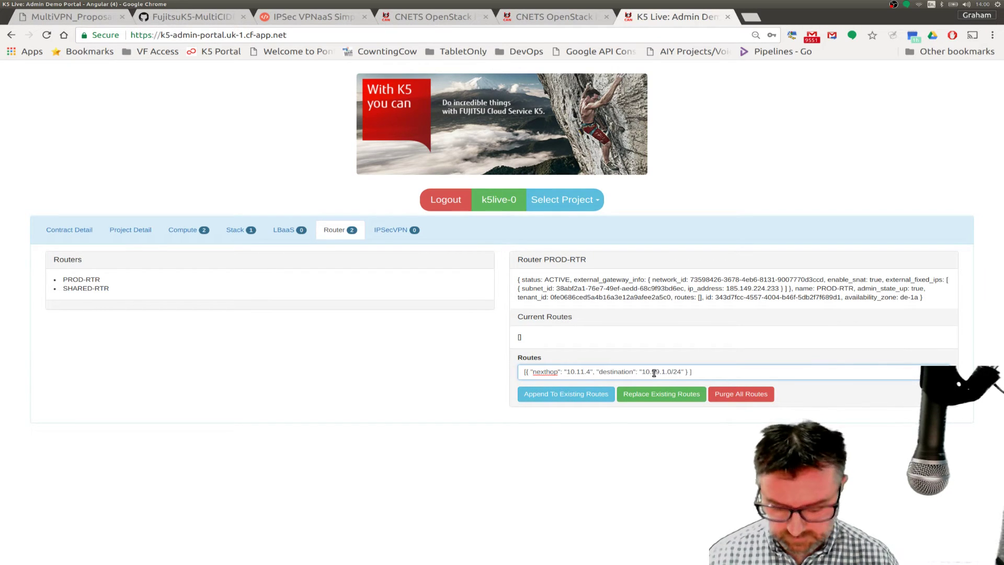
text(.1)
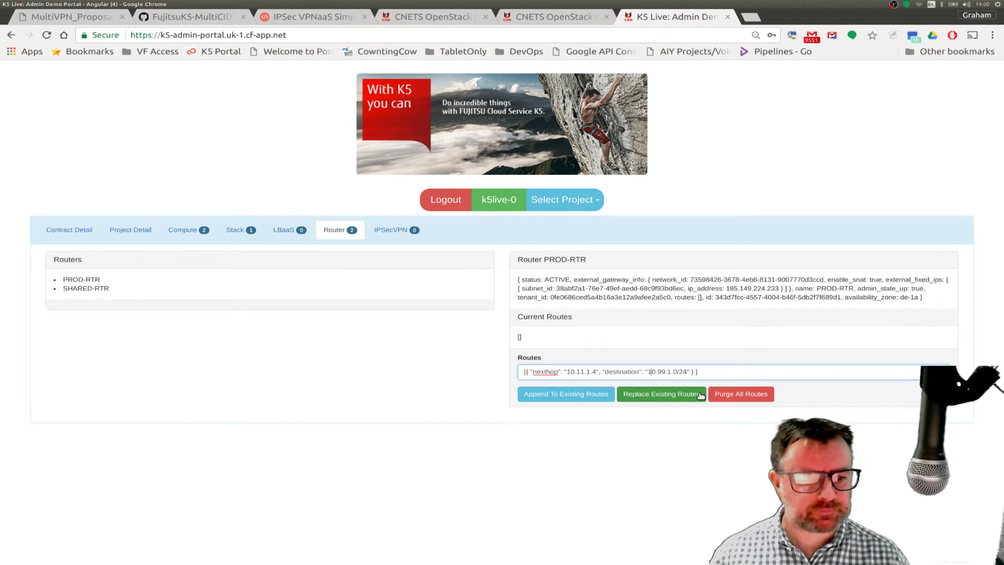
click(676, 395)
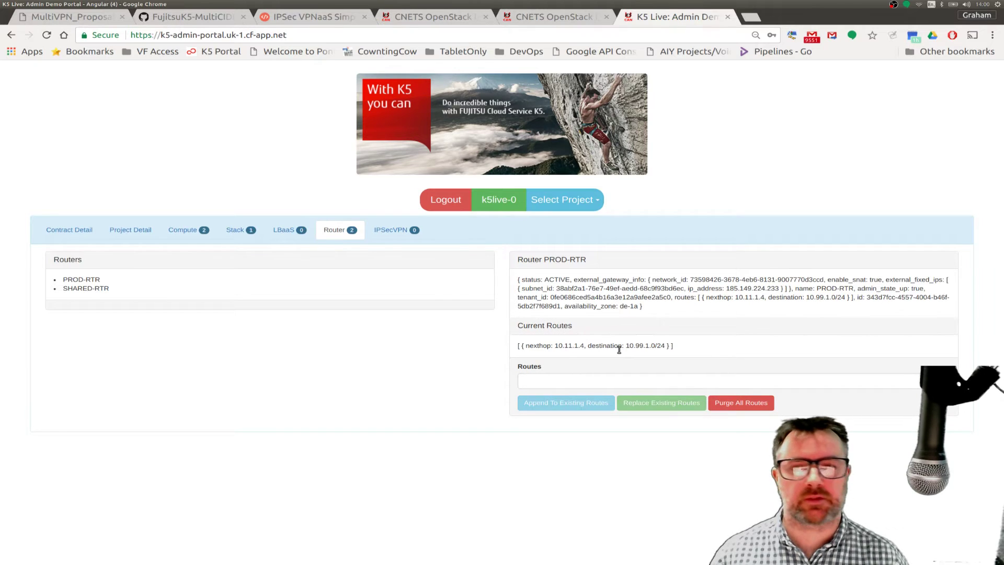
- View the MultiVPN_Proposalv4.png diagram, then bring the server-b byobu terminal back in front
click(94, 17)
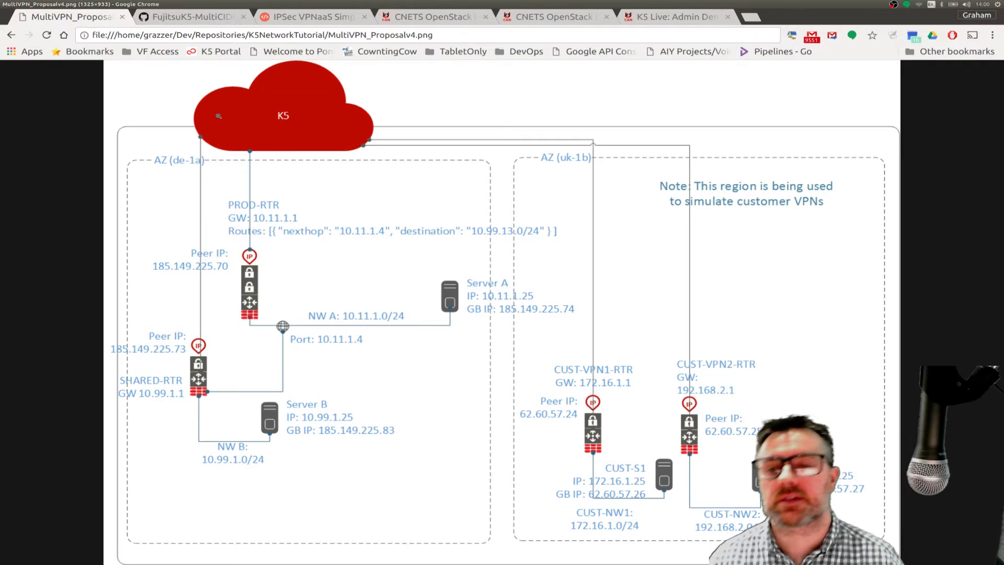
mouse_move(1, 189)
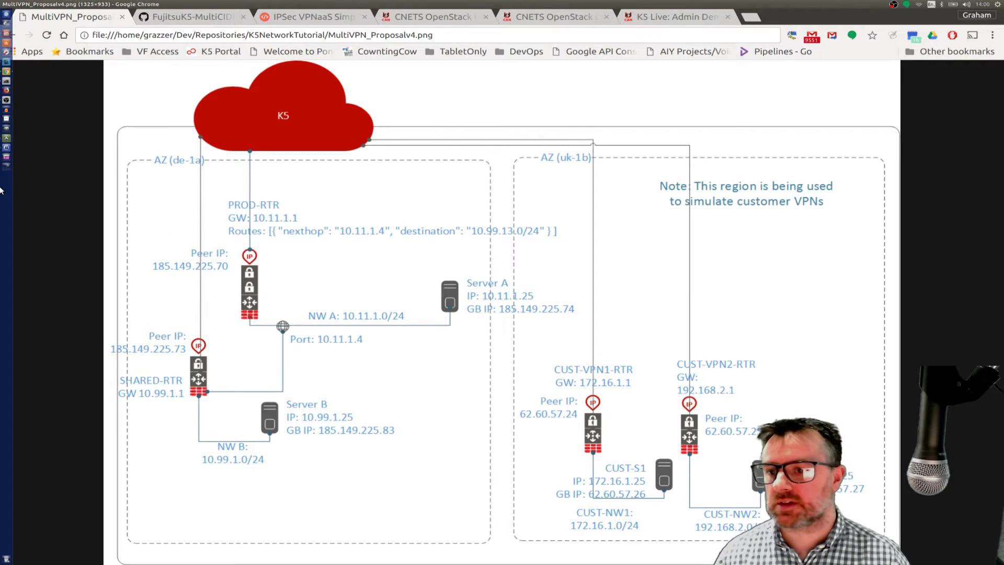
click(6, 81)
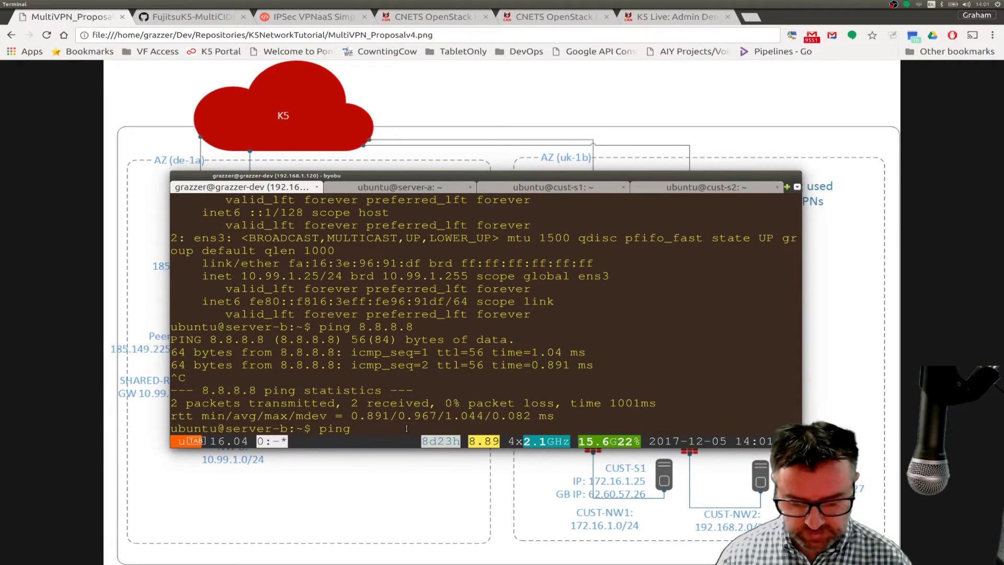
- Ping Server A at 10.11.1.25 from server-b, stopping after 6 replies with 0% loss
text(10.)
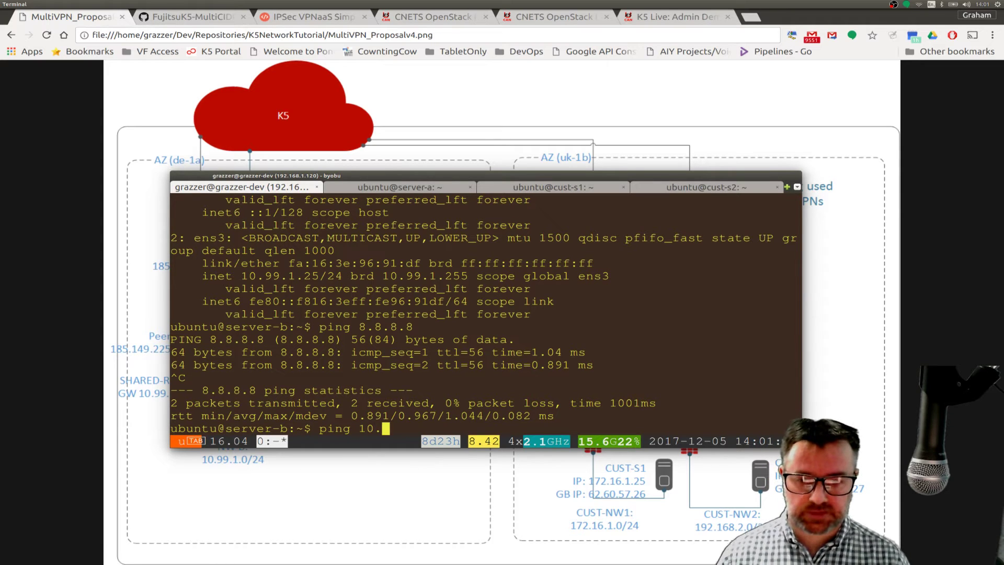
text(11)
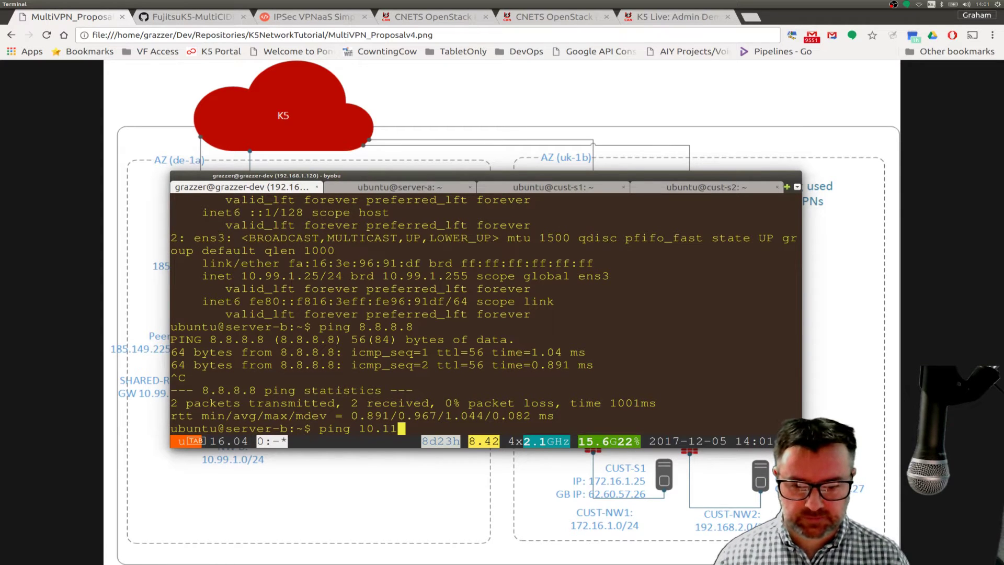
text(.1.25)
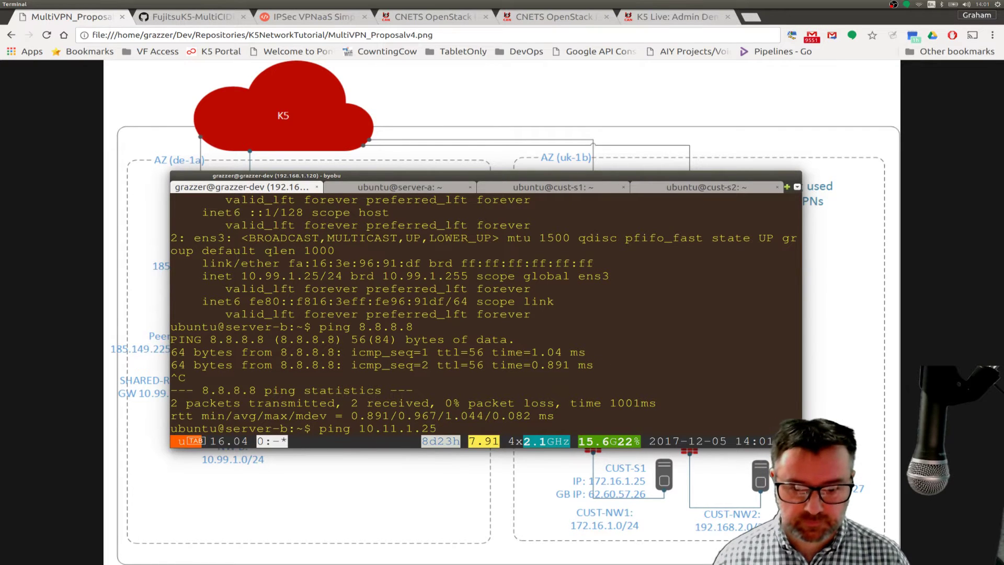
key(Return)
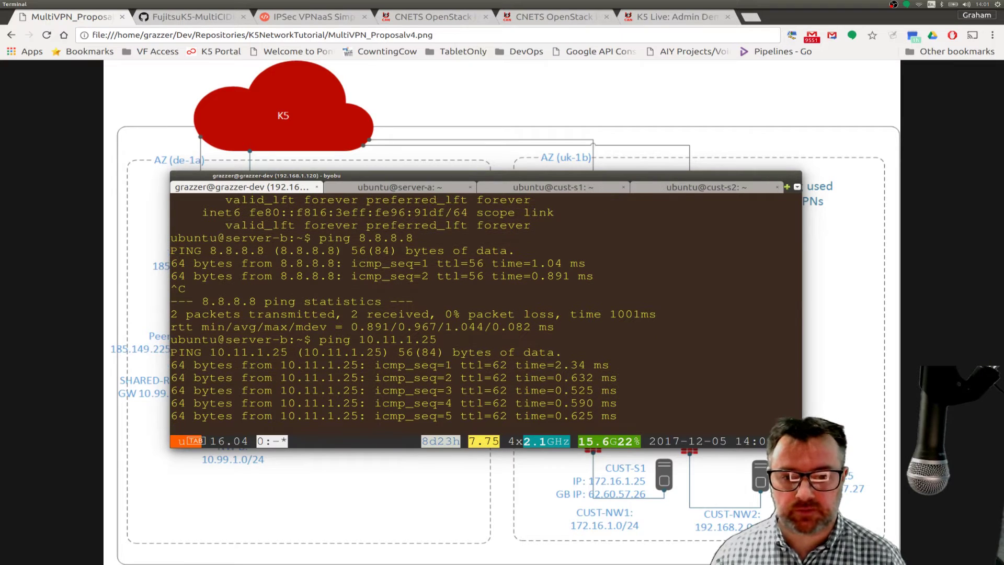
key(ctrl+c)
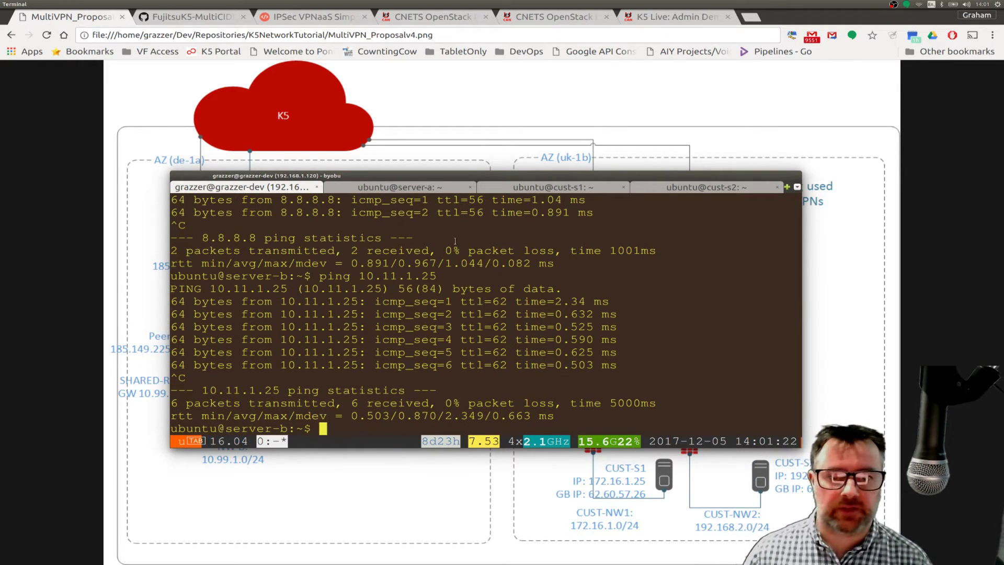
drag(446, 177, 510, 438)
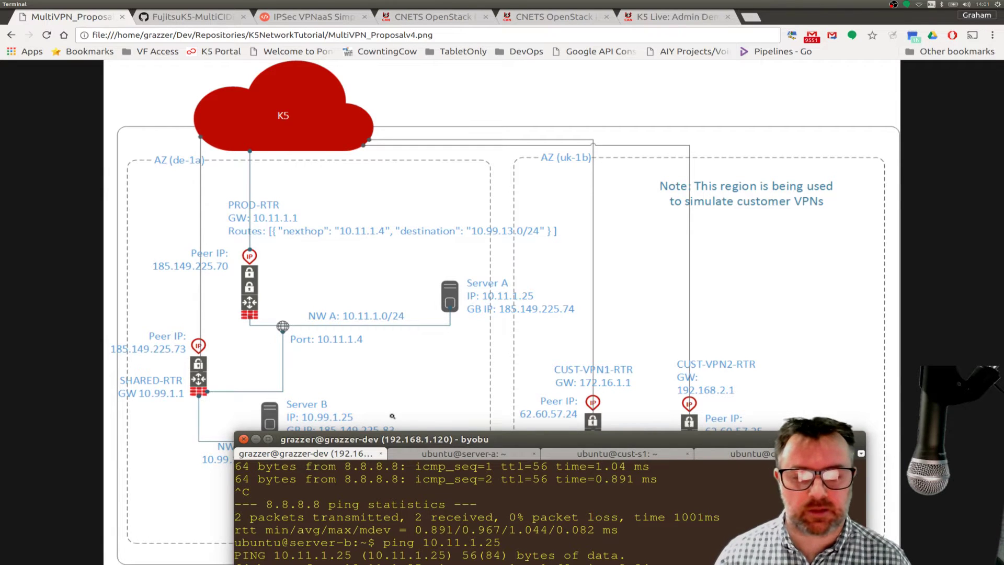
drag(506, 443, 469, 232)
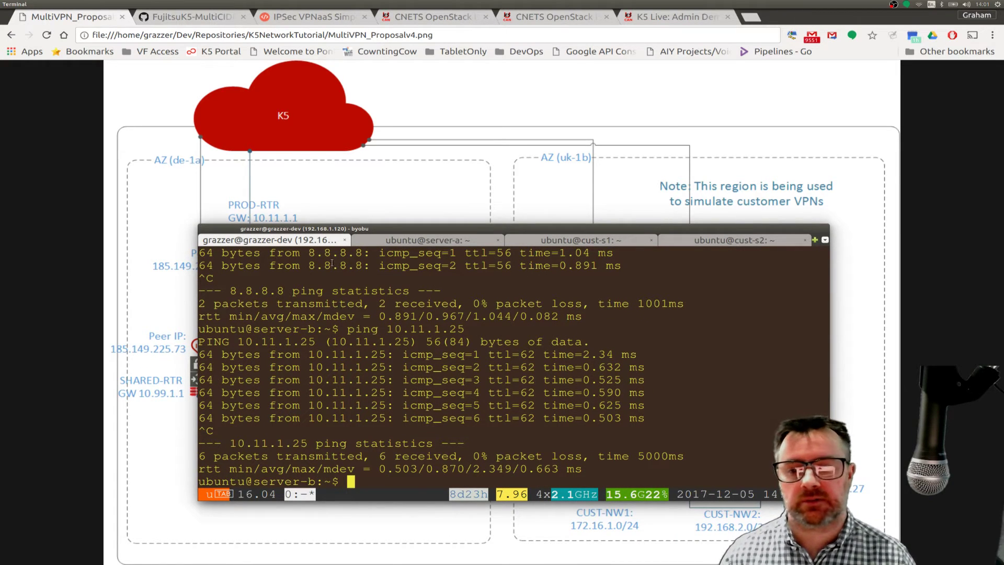
drag(522, 233, 410, 508)
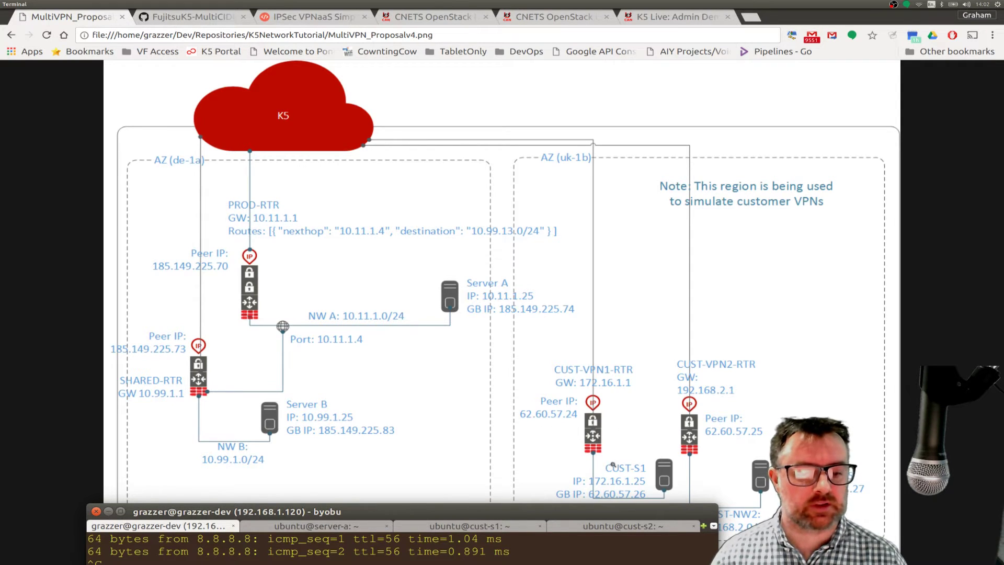
drag(560, 509, 542, 551)
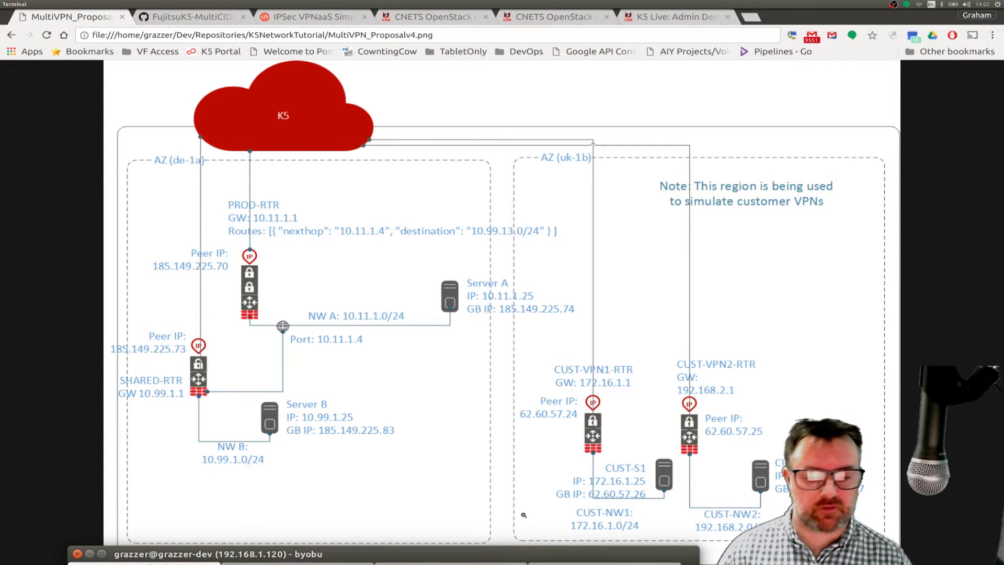
drag(426, 551, 427, 222)
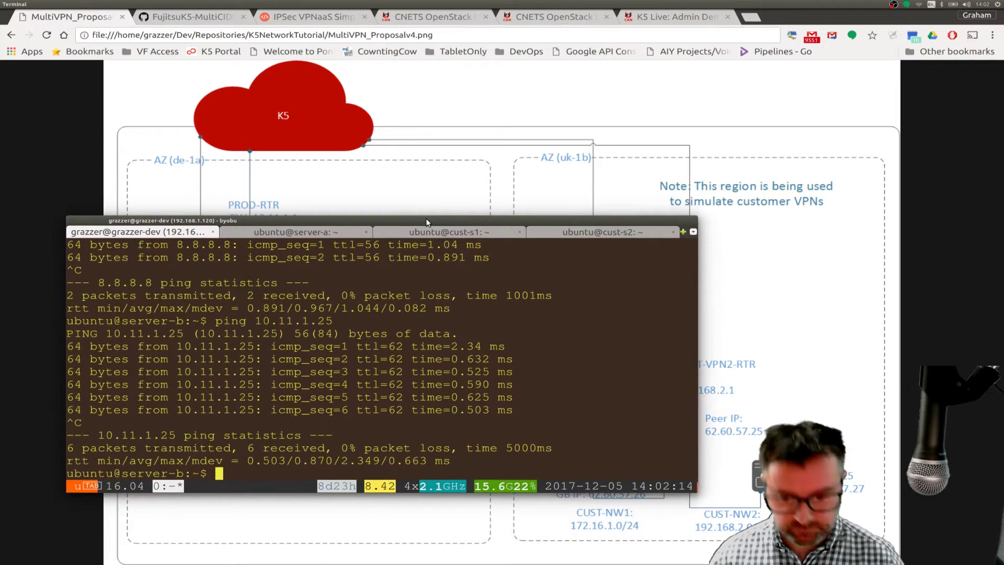
- Ping 172.16.1.5 from server-b and stop it once every packet is lost
key(Up)
key(BackSpace)
key(BackSpace)
key(BackSpace)
key(BackSpace)
key(BackSpace)
key(BackSpace)
key(BackSpace)
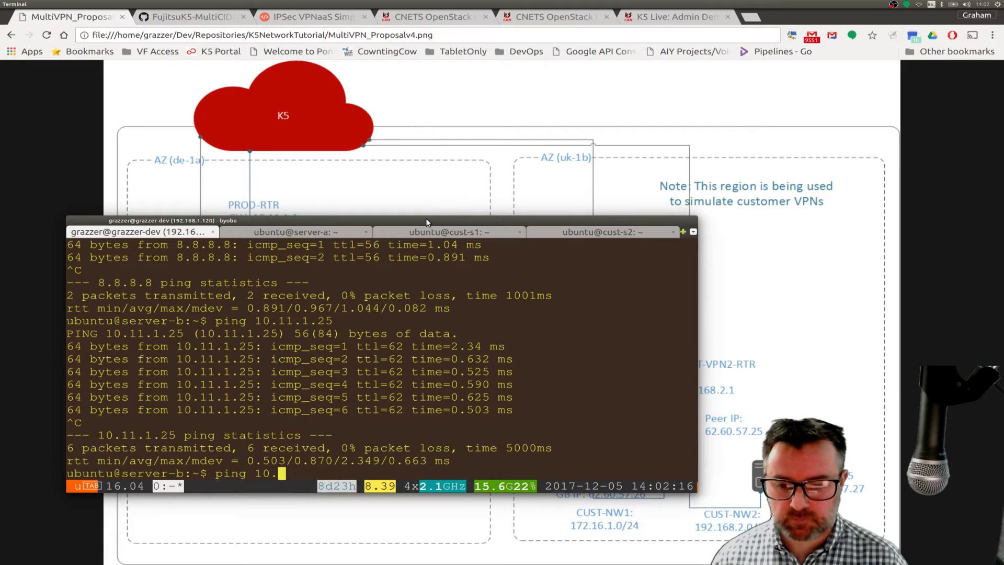
key(BackSpace)
key(BackSpace)
key(BackSpace)
text(172)
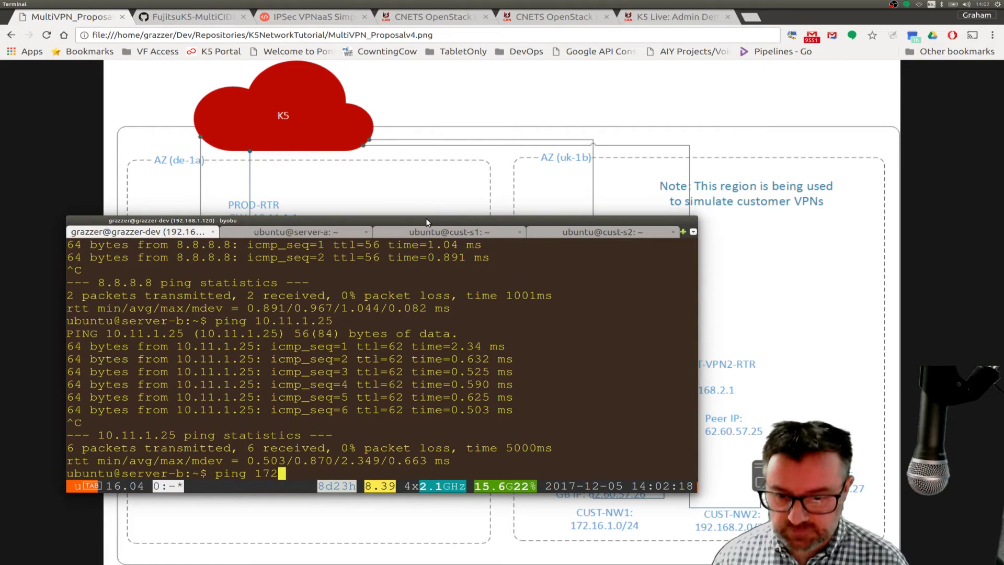
text(.16.)
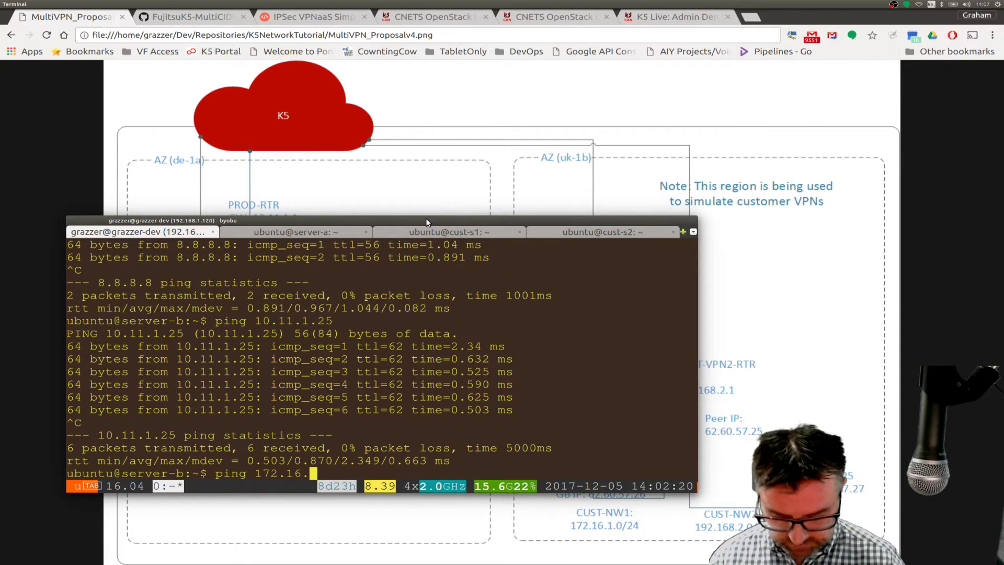
text(1.5)
key(Return)
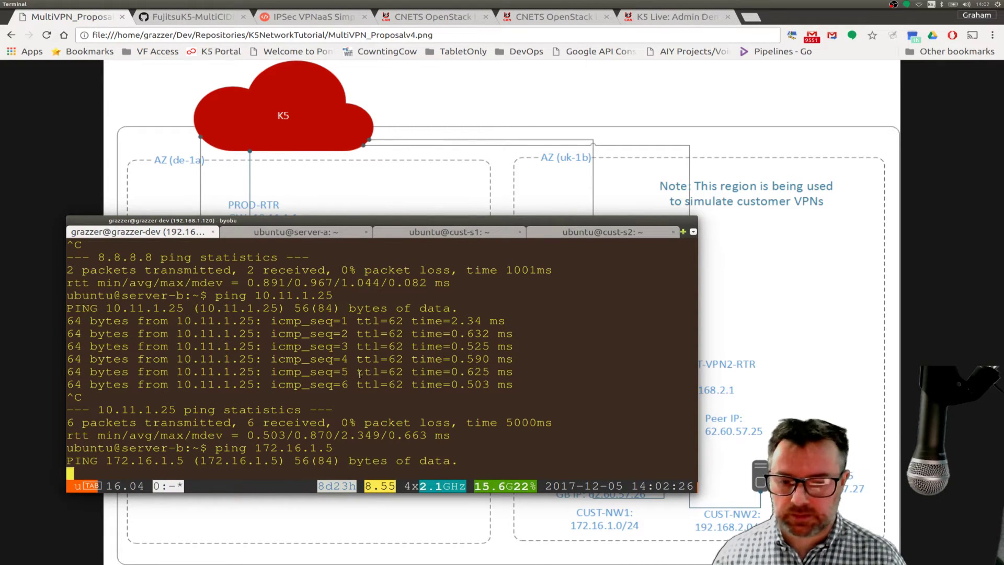
key(ctrl+c)
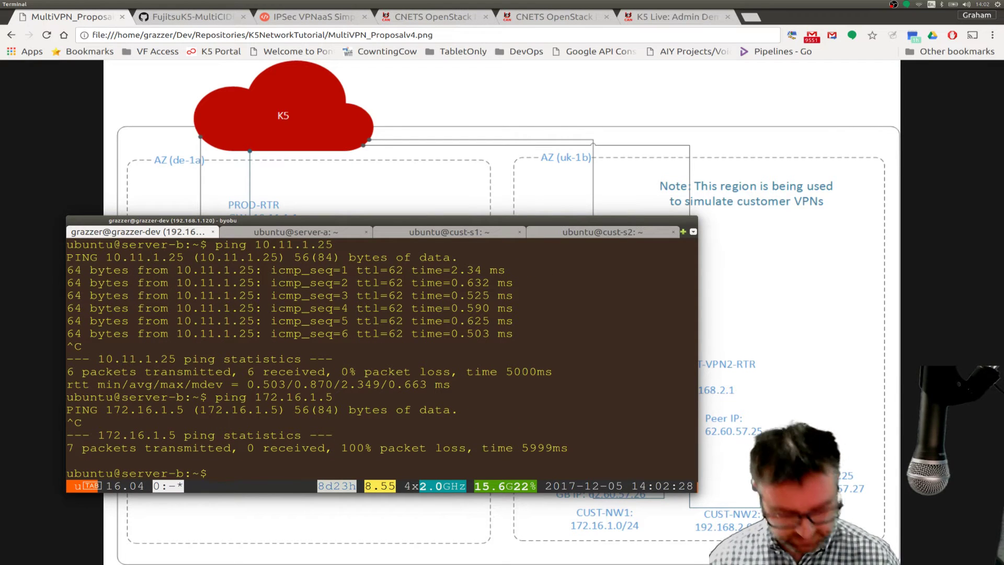
- Ping 172.16.1.25 to confirm full packet loss, then bring the network diagram back
key(Up)
key(BackSpace)
text(25)
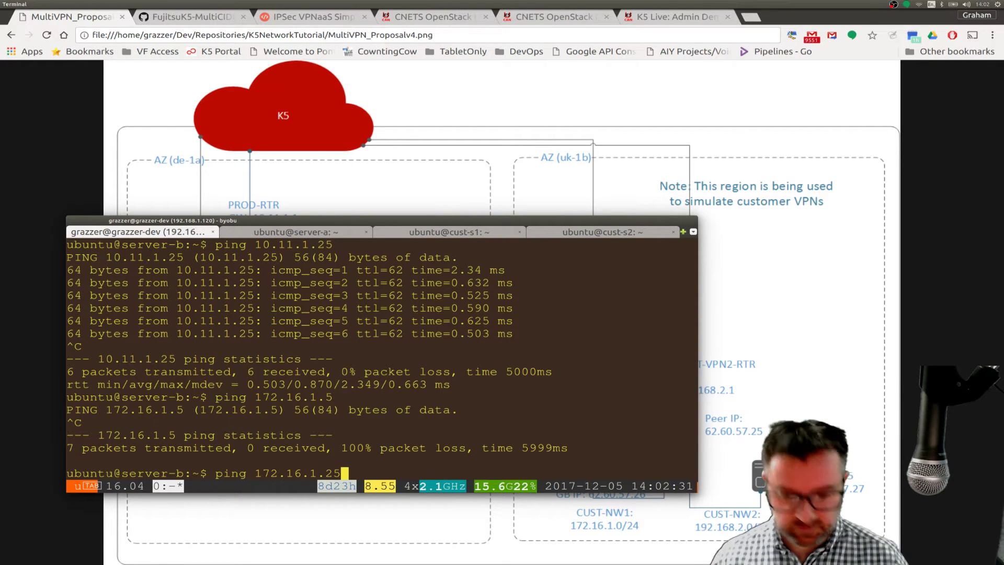
key(Return)
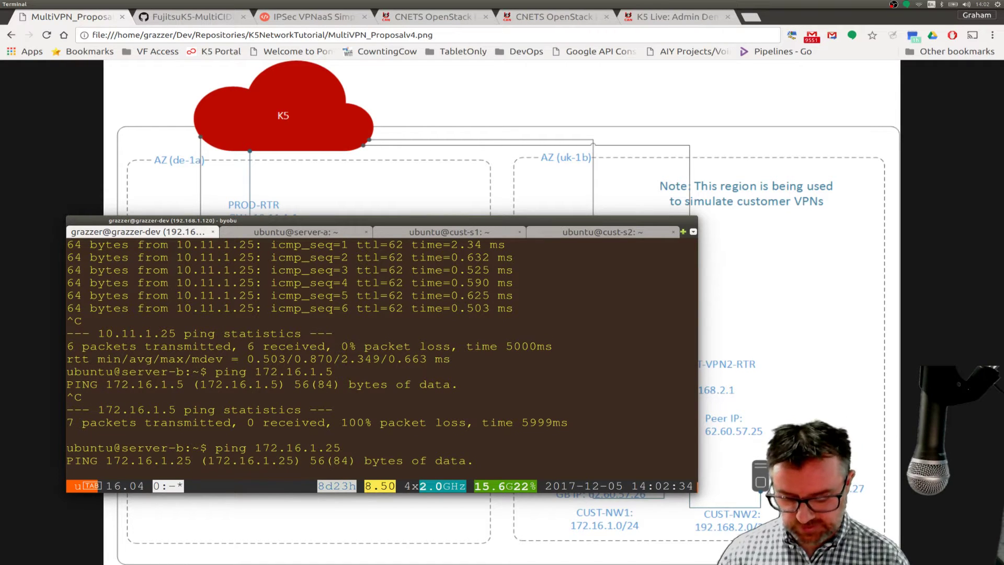
key(ctrl+c)
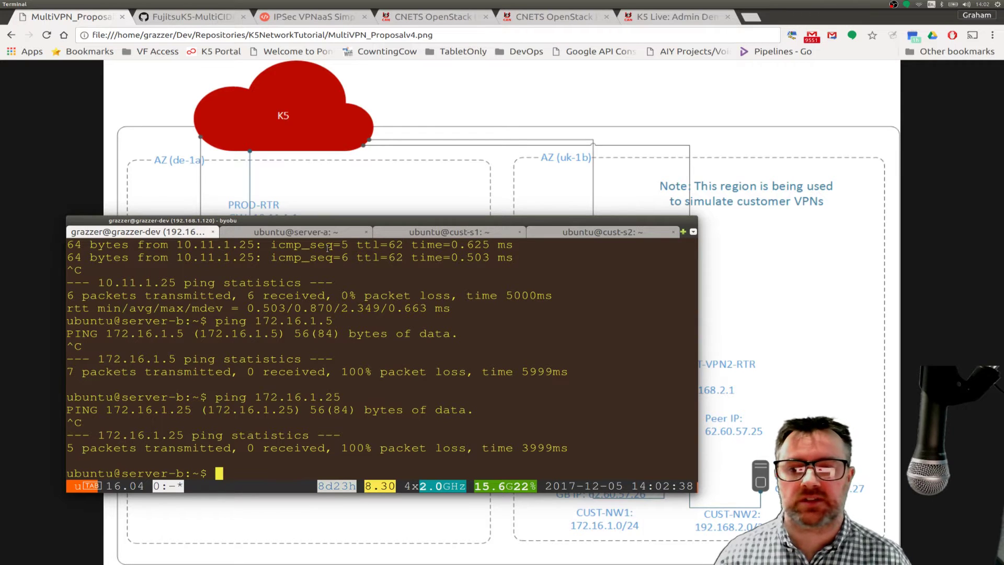
drag(333, 222, 284, 266)
click(221, 156)
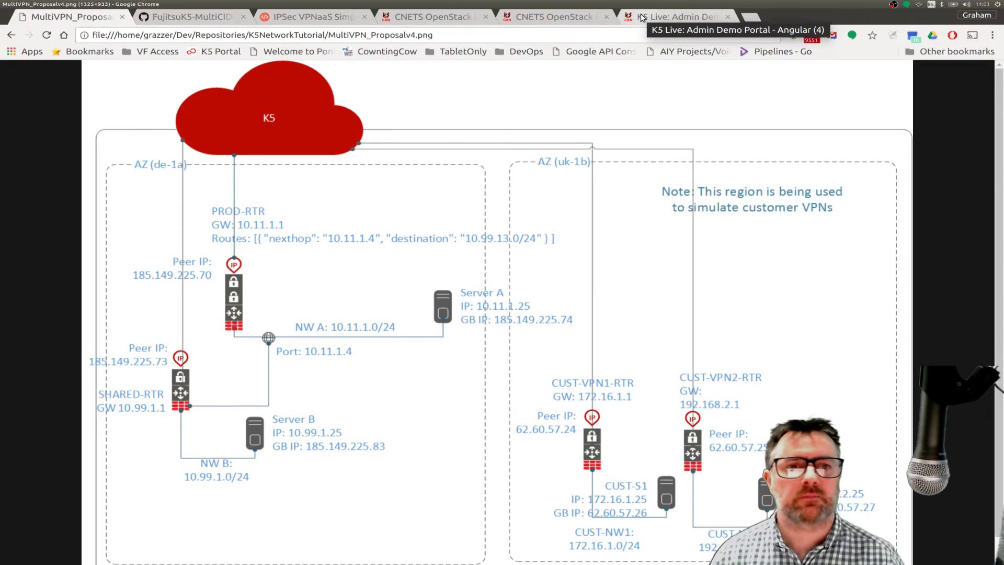
- Switch to the CNETS OpenStack VPNaaS tool tab showing its login page
click(553, 17)
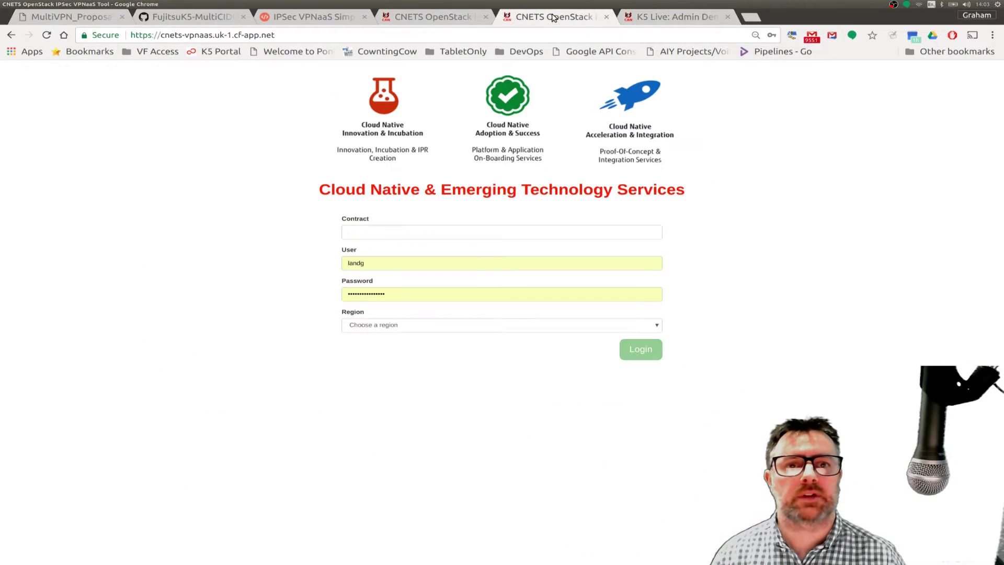
- Log in with the autofilled contract ID in region de-1 and select project k5live-0
click(359, 233)
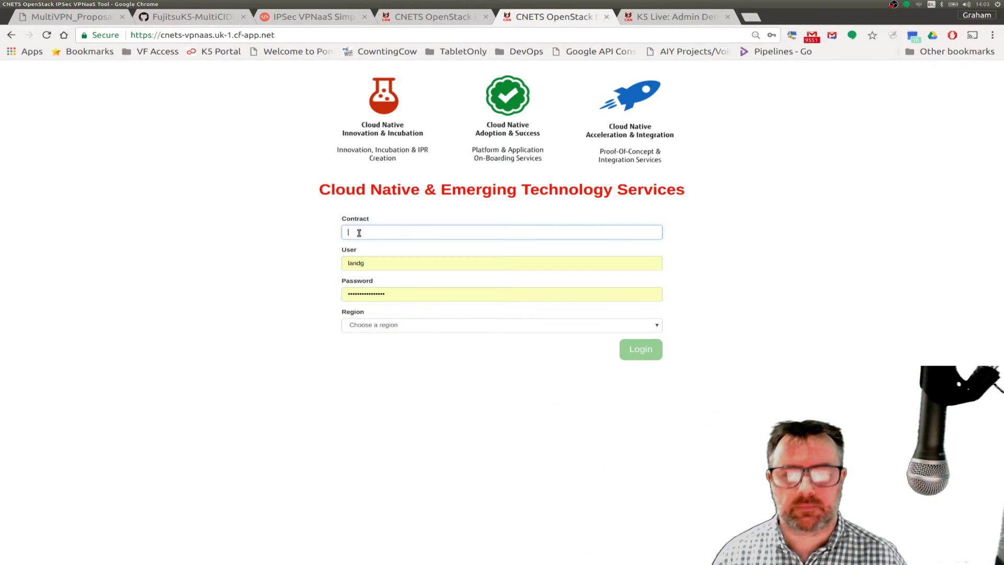
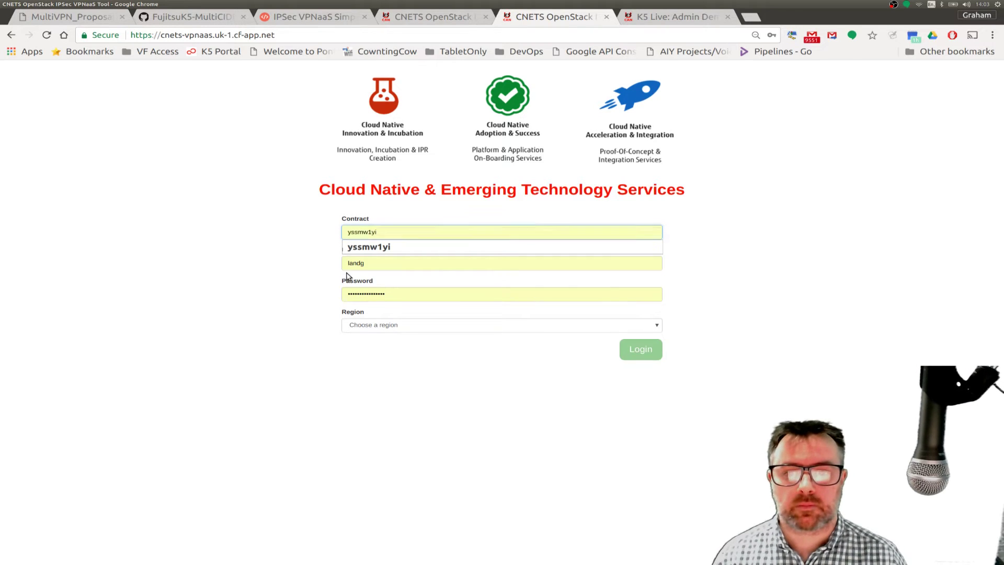
key(Down)
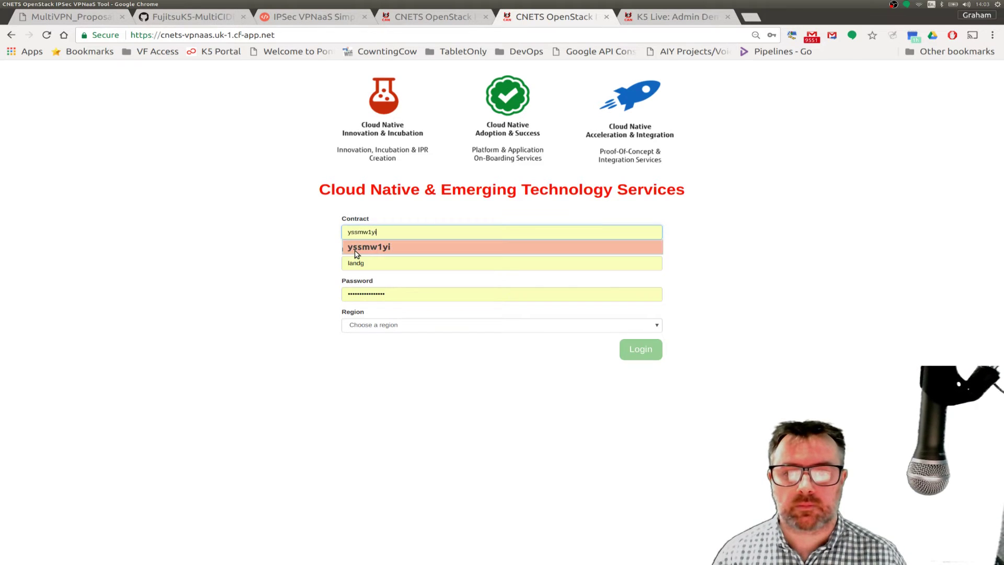
key(Return)
click(363, 327)
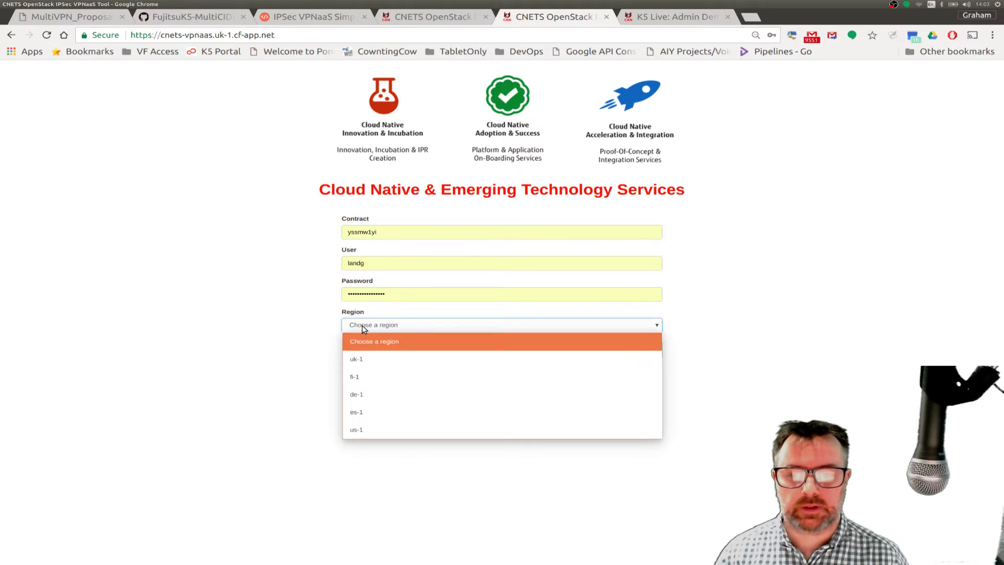
click(362, 394)
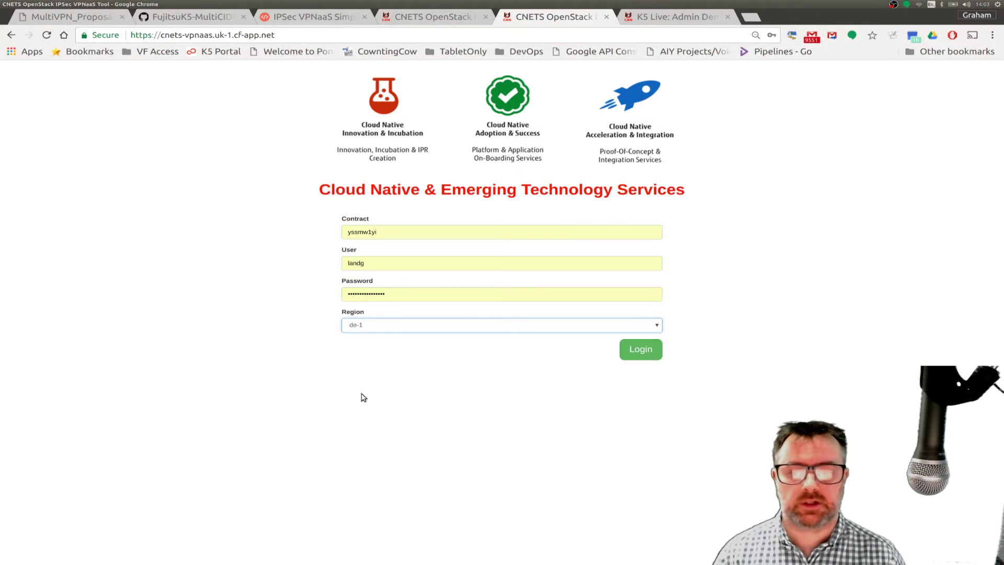
click(650, 358)
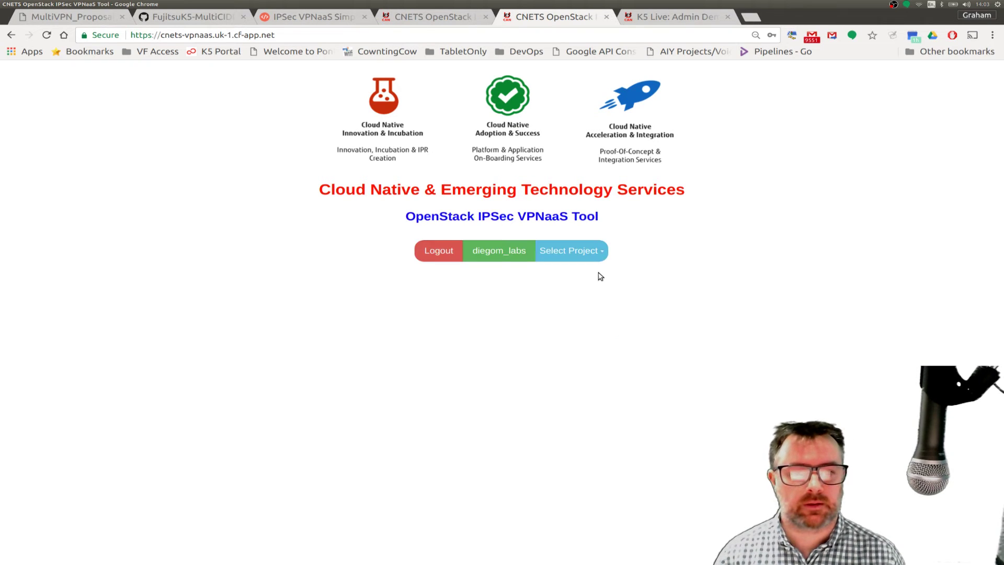
click(576, 246)
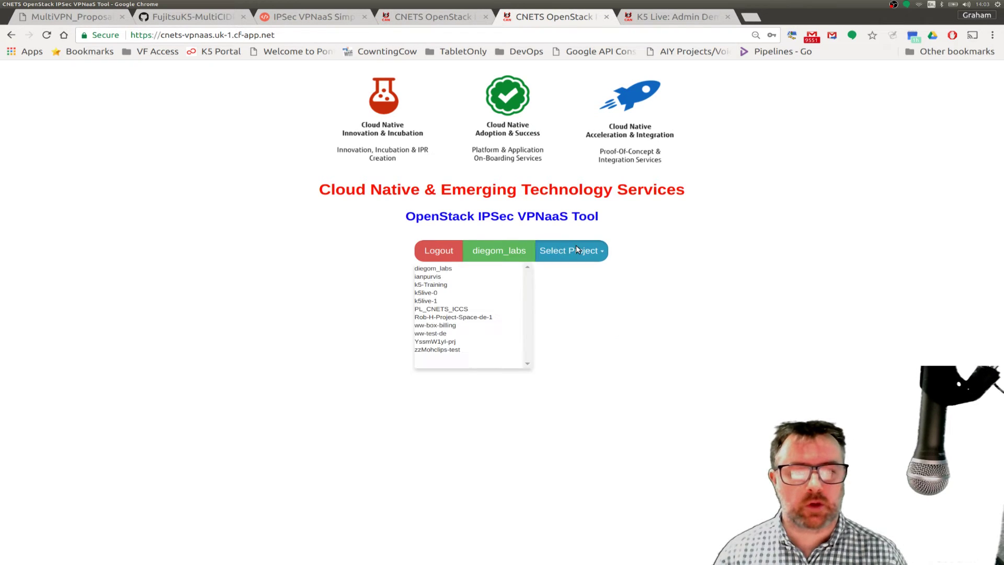
click(433, 295)
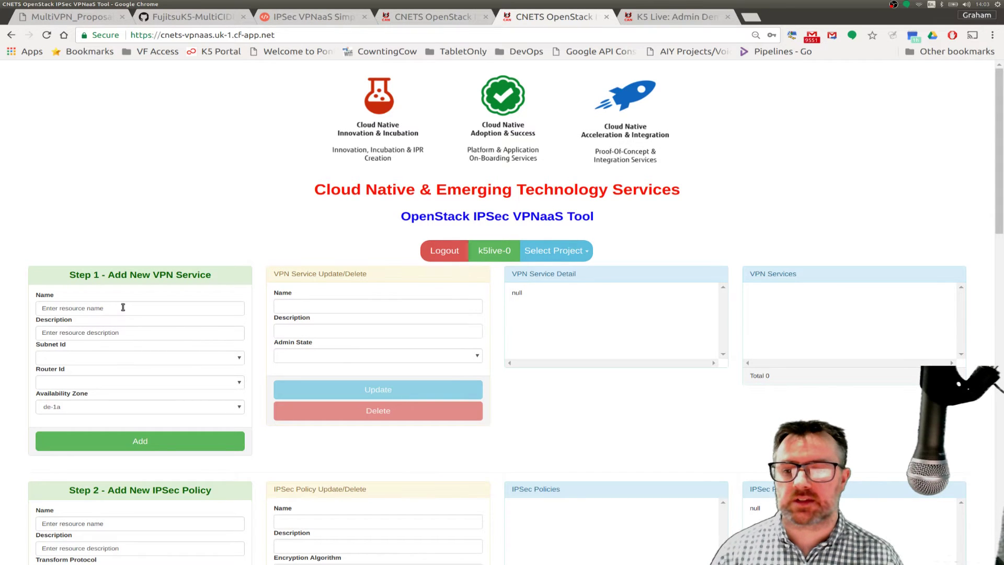
- Check the routes line in the GitHub YAML template, then return to the MultiVPN diagram
click(191, 21)
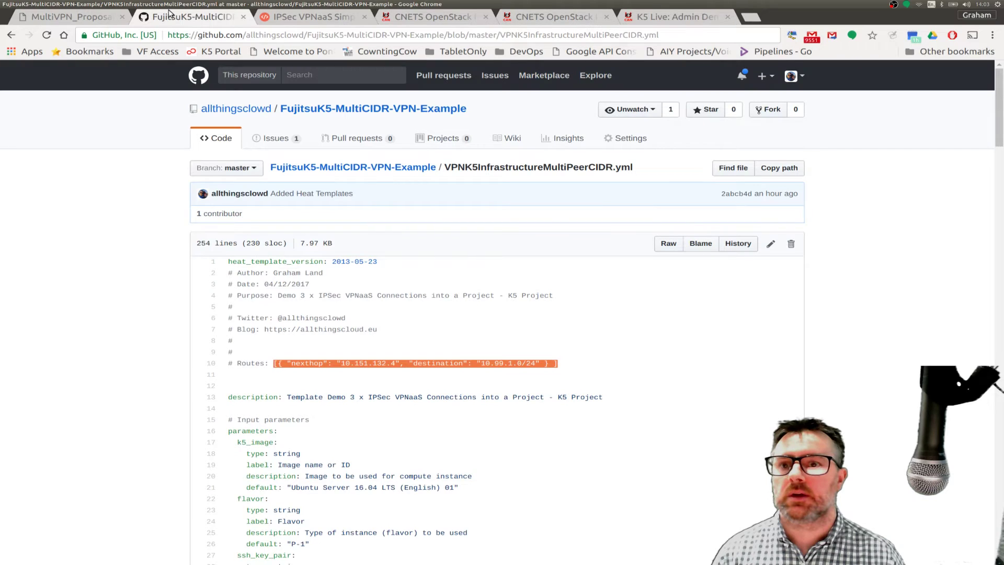
click(87, 18)
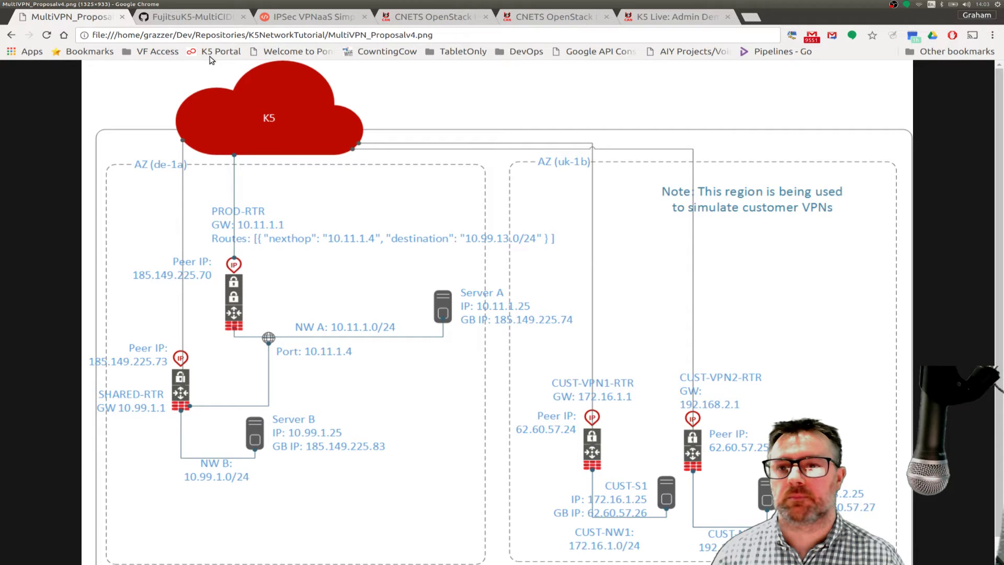
- Add VPN service PROD-RTR-VPN, description PROD_RTR, on subnet SubNW-A and router PROD-RTR
click(387, 14)
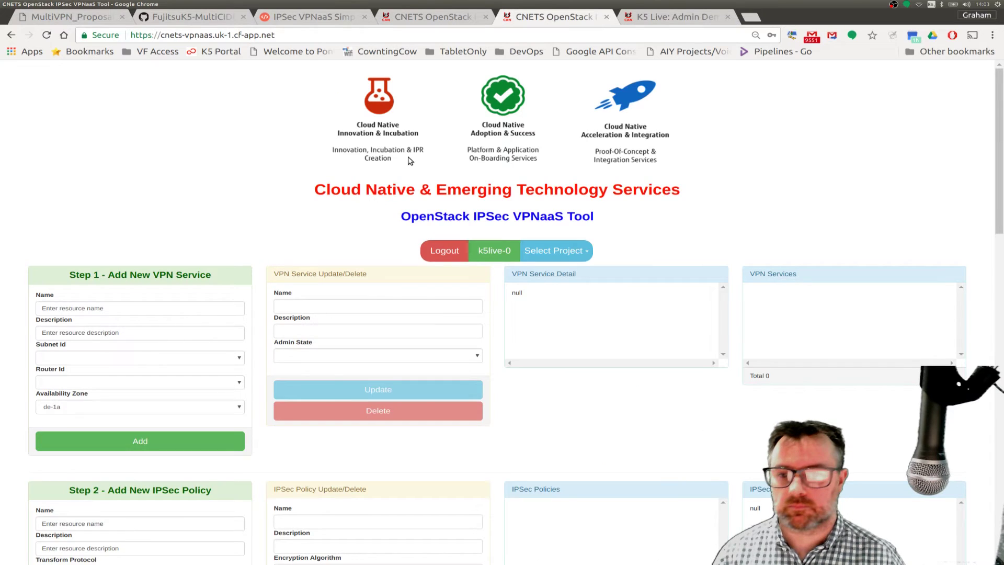
drag(119, 309, 30, 313)
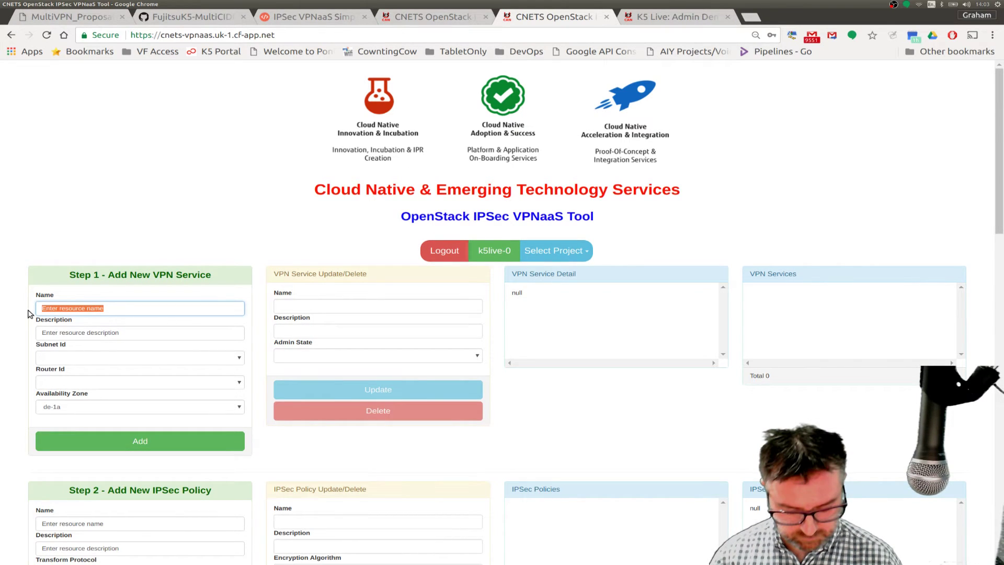
text(PROD-RTR-)
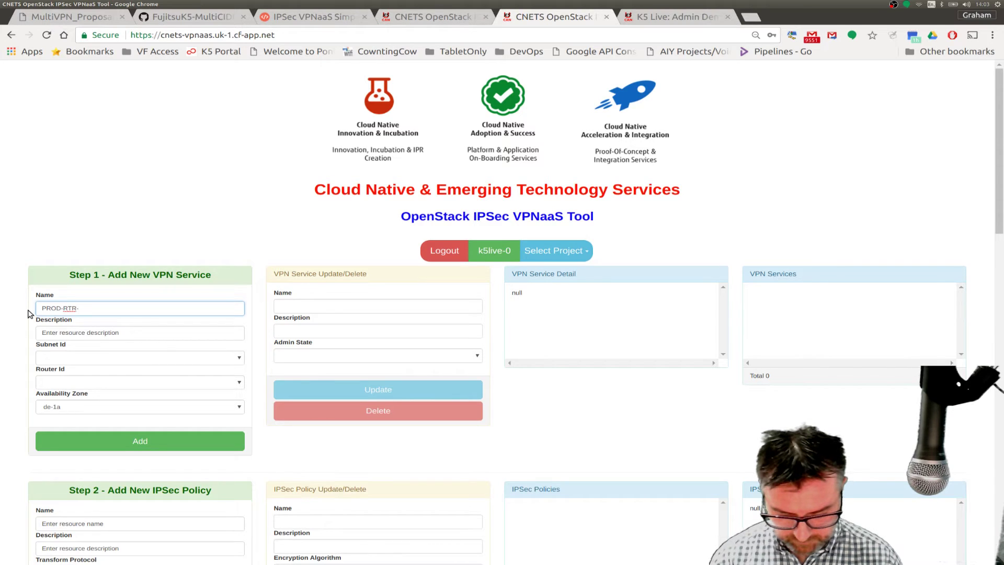
text(VPN)
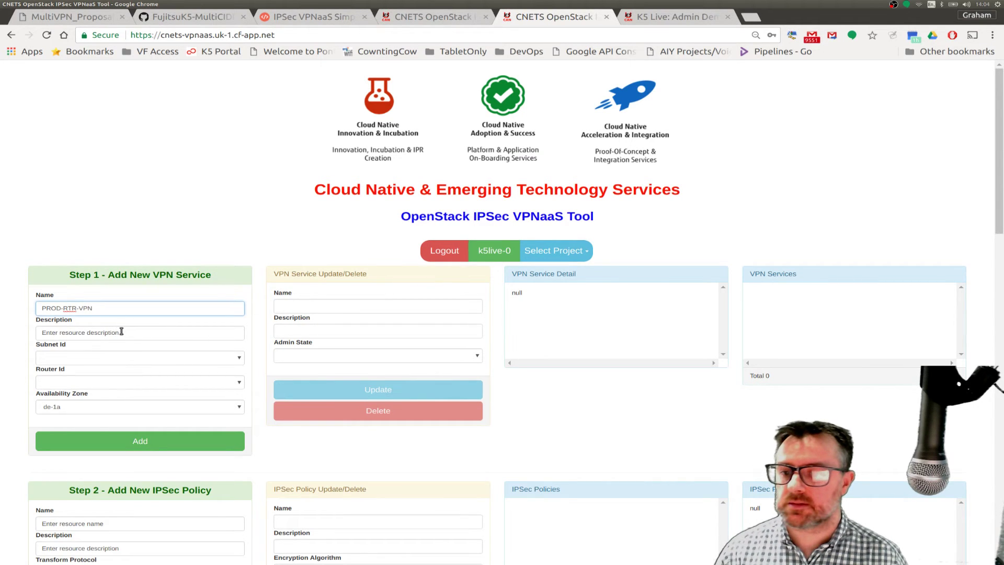
drag(121, 332, 19, 335)
text(P)
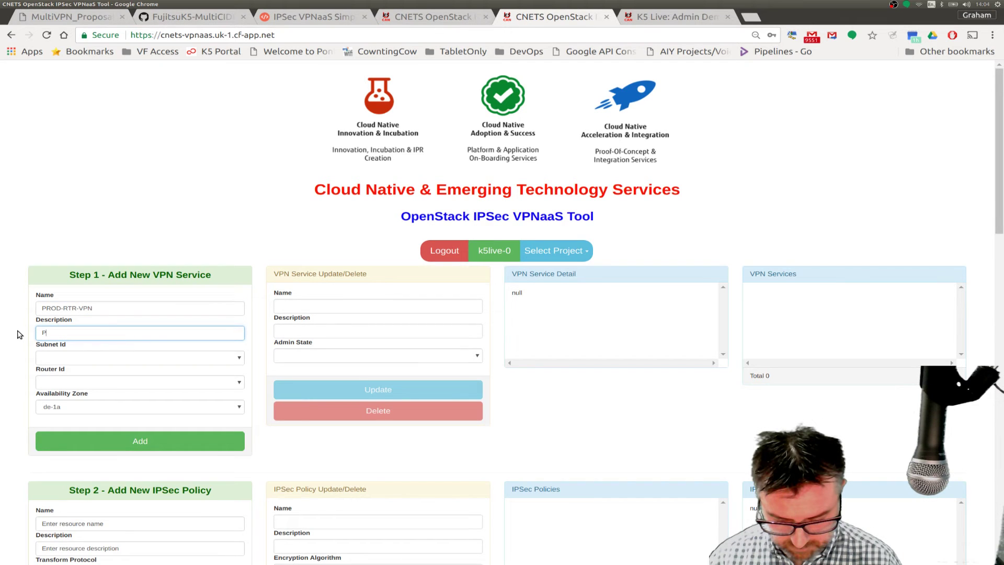
text(ROD_RTR)
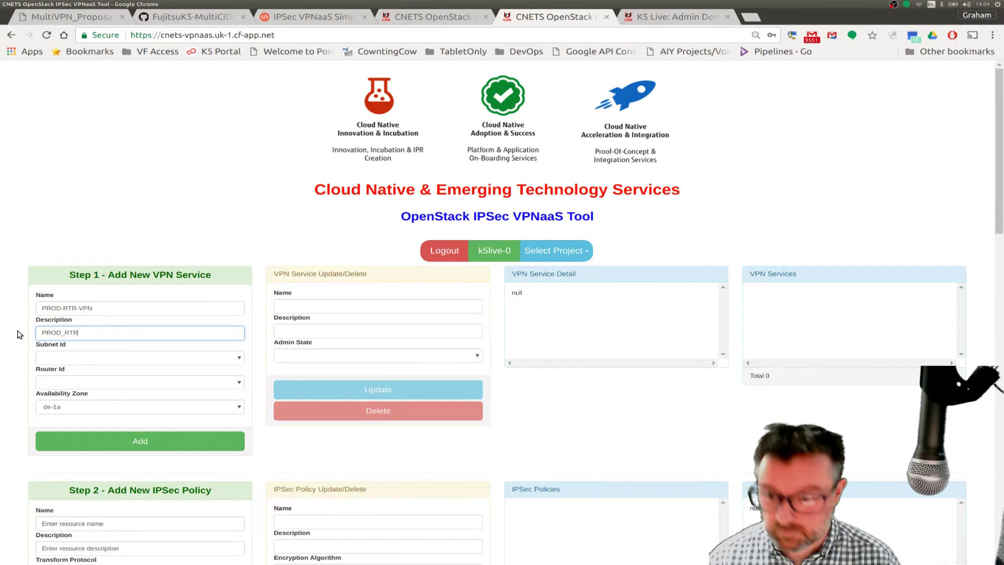
click(58, 361)
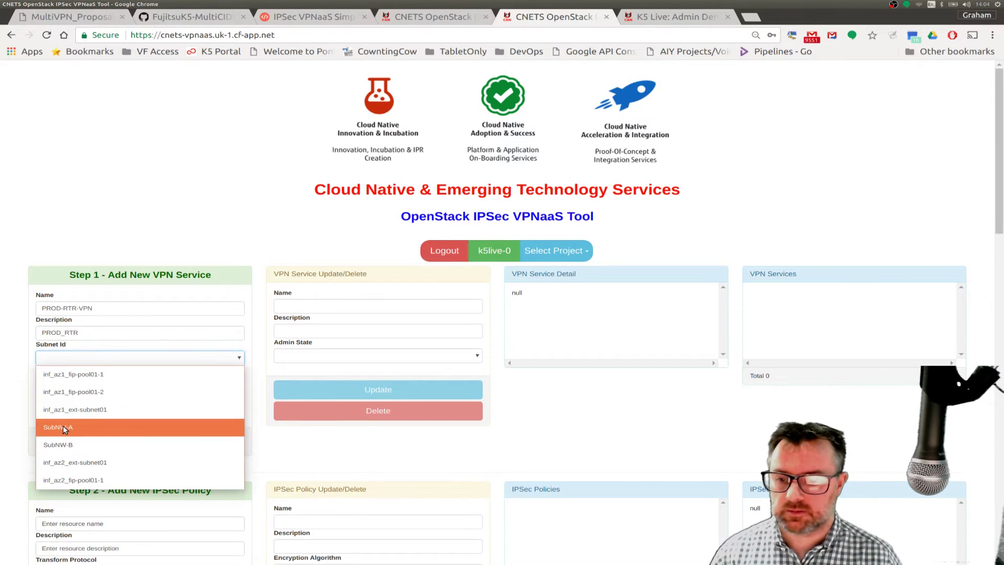
click(64, 427)
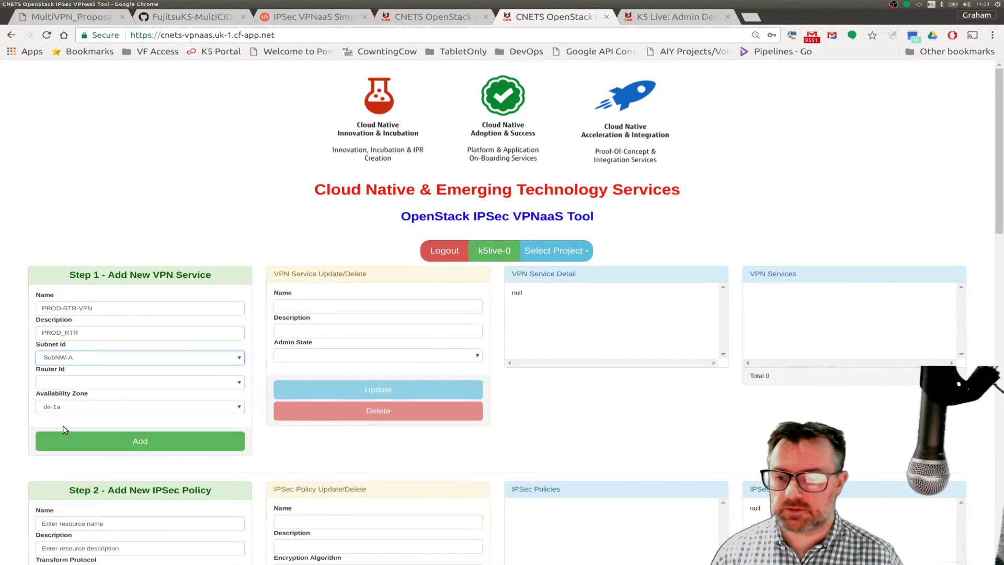
click(60, 381)
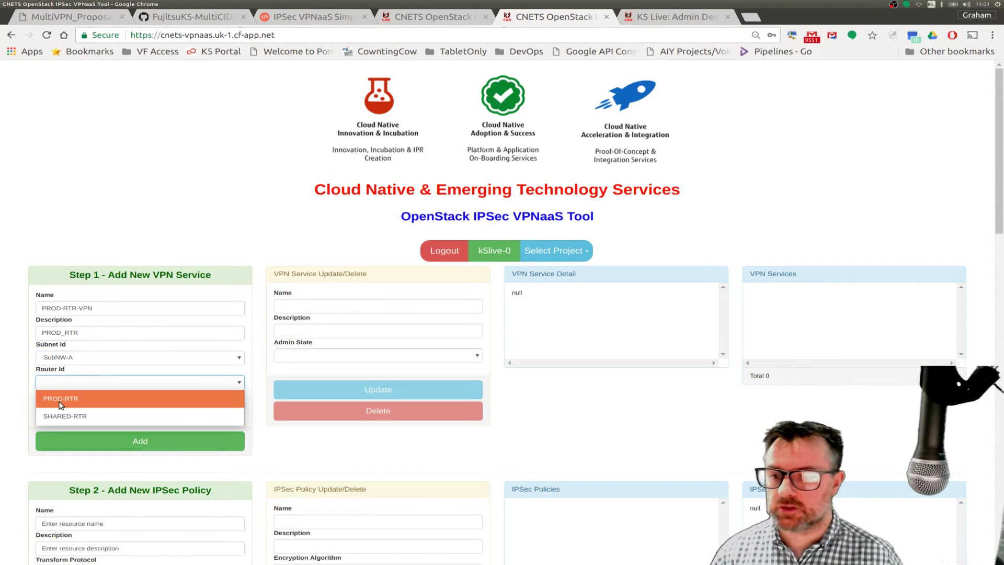
click(61, 401)
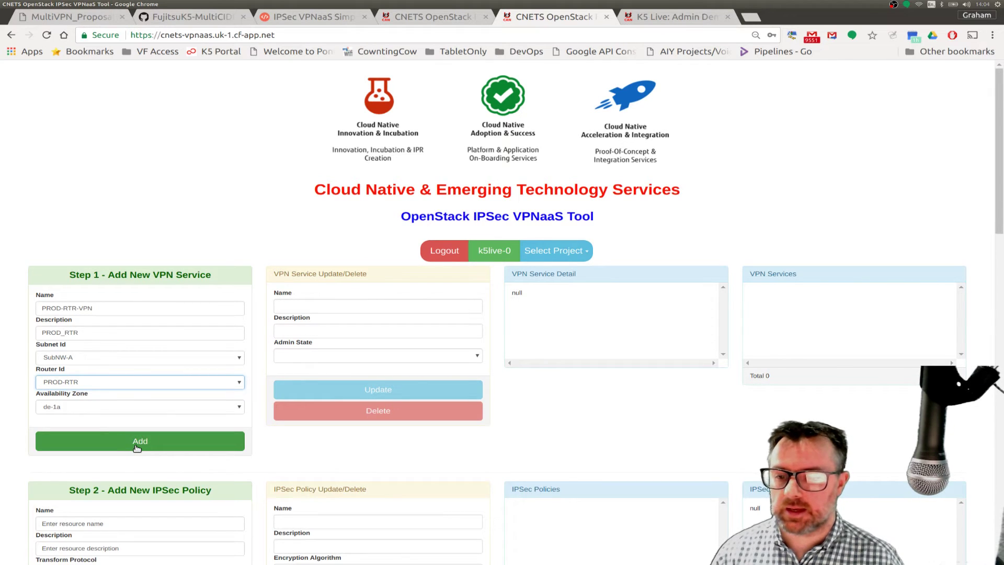
click(137, 446)
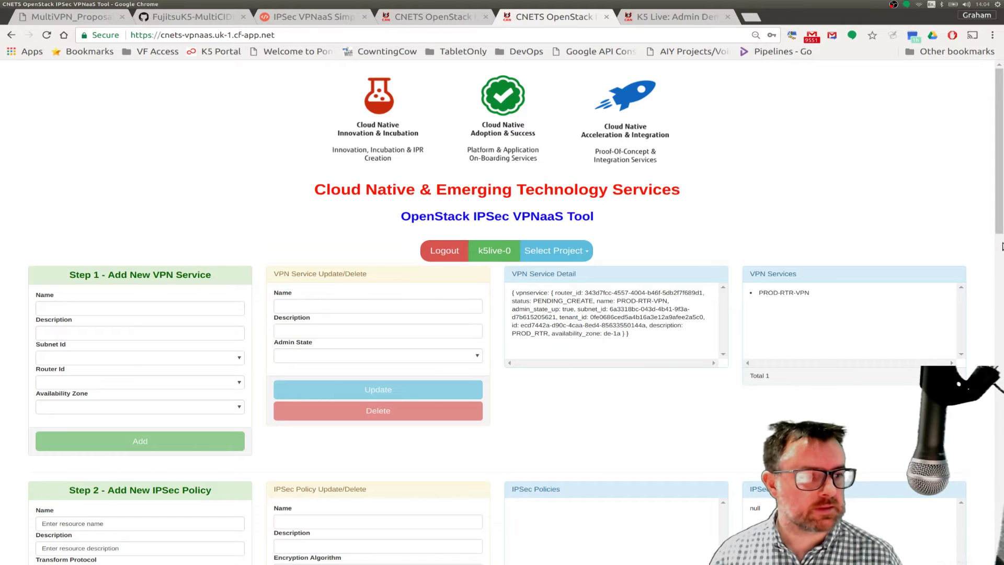
- Add IPSec policy PROD-VPN with description PROD-VPN, keeping the default esp/sha1/aes-256/group14 settings
drag(1001, 247, 1001, 340)
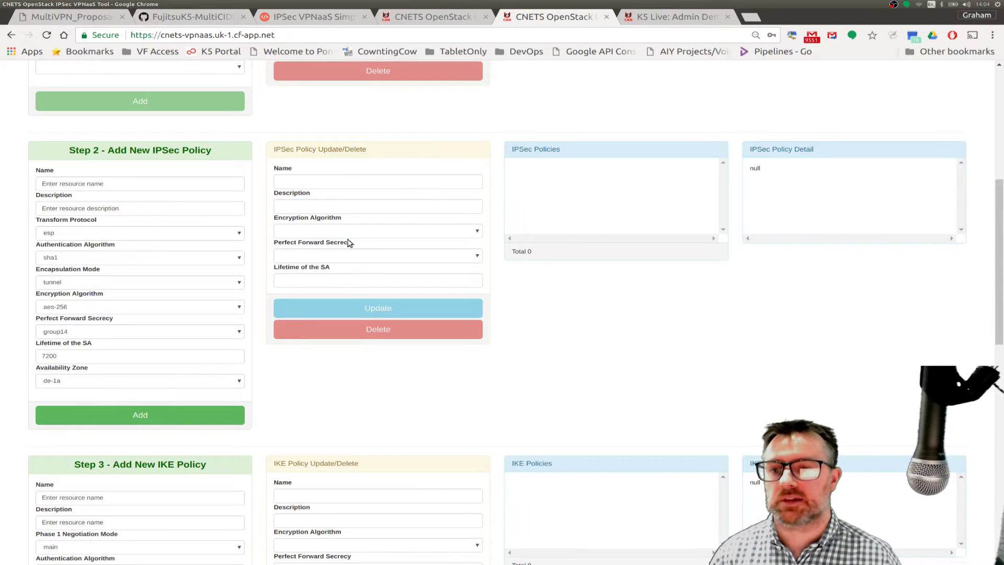
drag(108, 183, 19, 184)
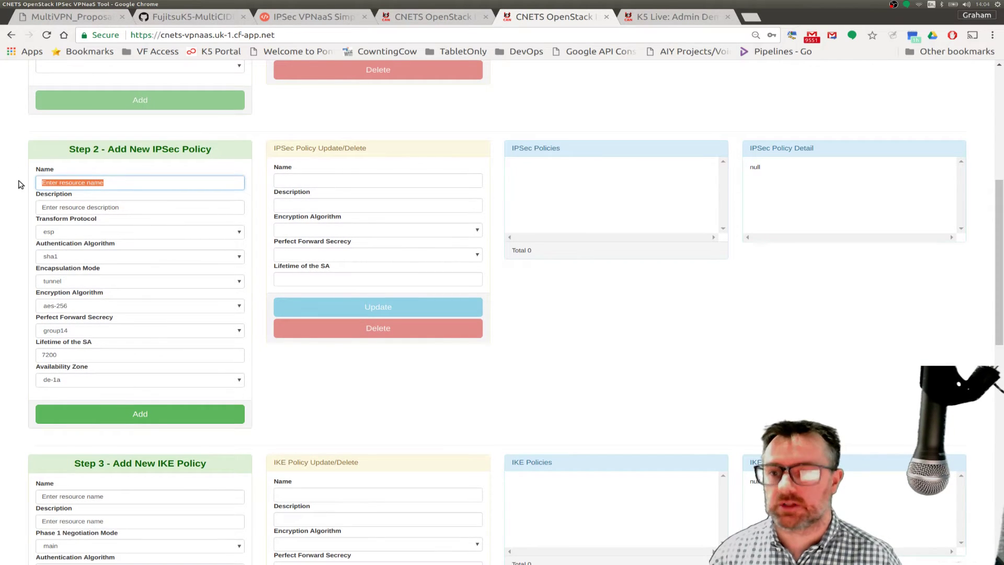
text(PROD)
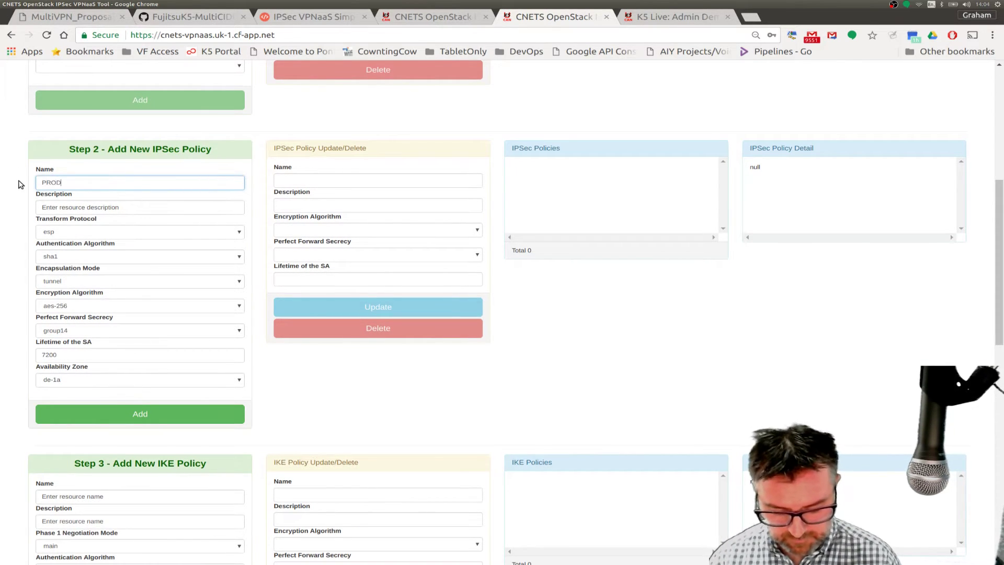
text(-VPN)
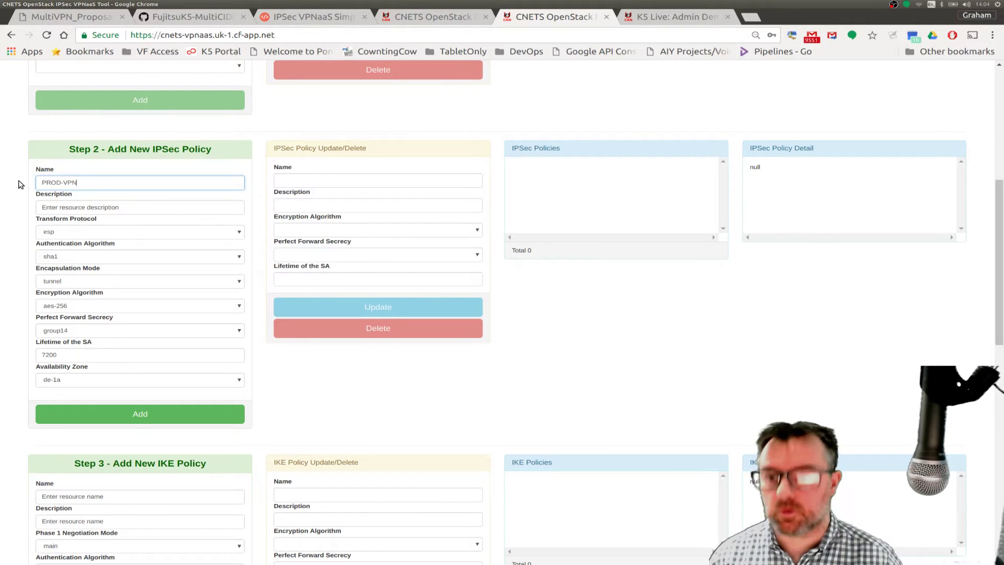
drag(83, 182, 32, 185)
key(ctrl+c)
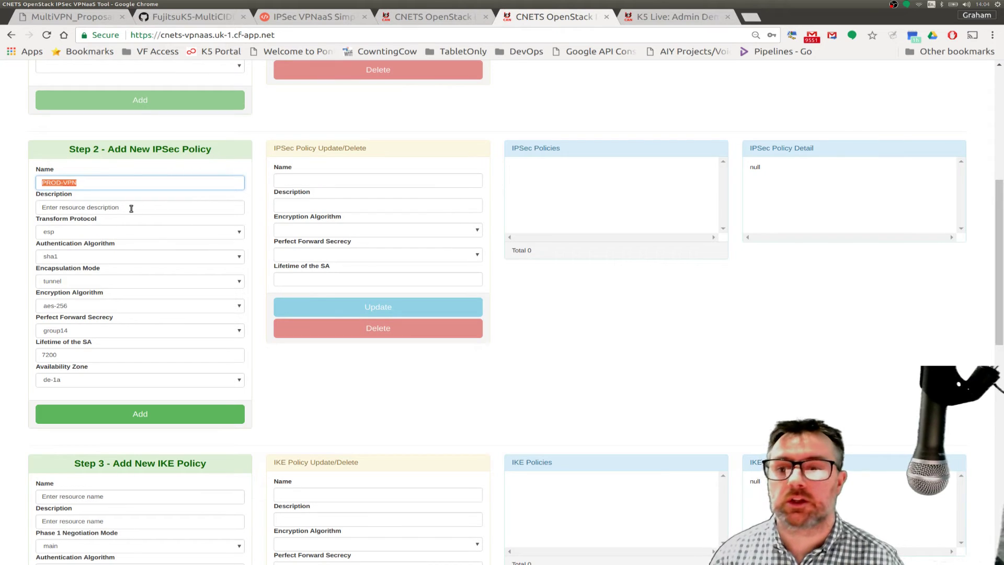
drag(129, 208, 29, 212)
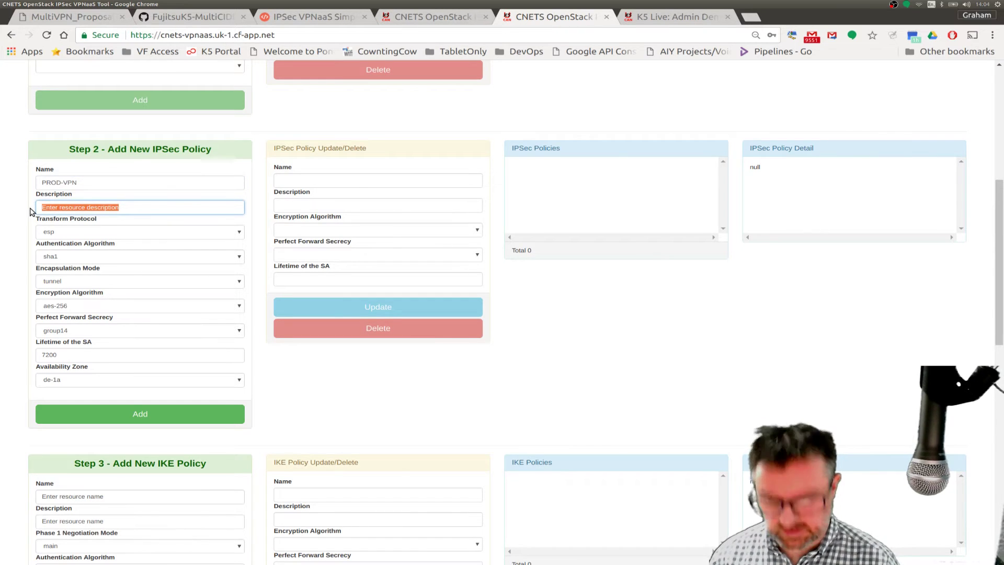
key(ctrl+v)
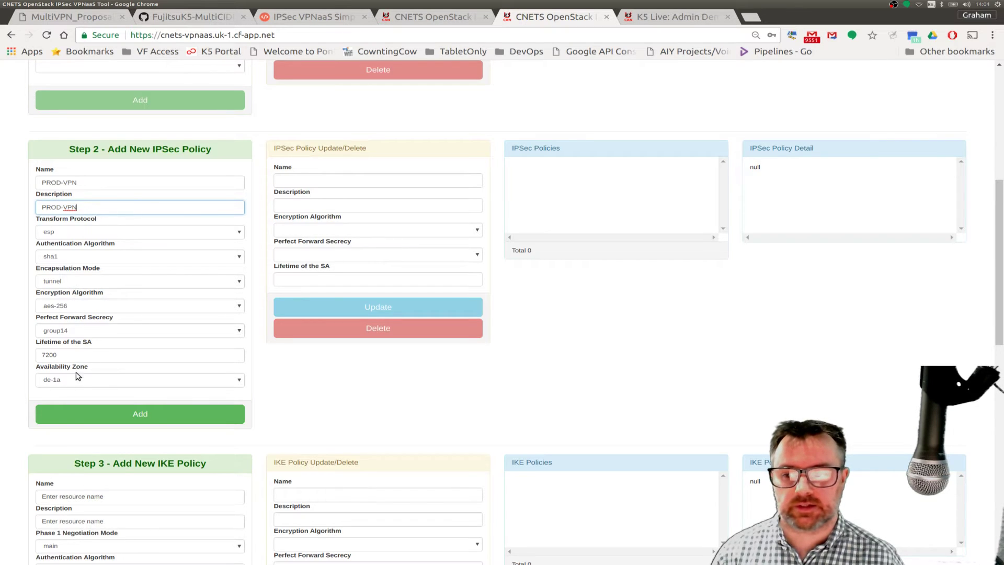
click(77, 417)
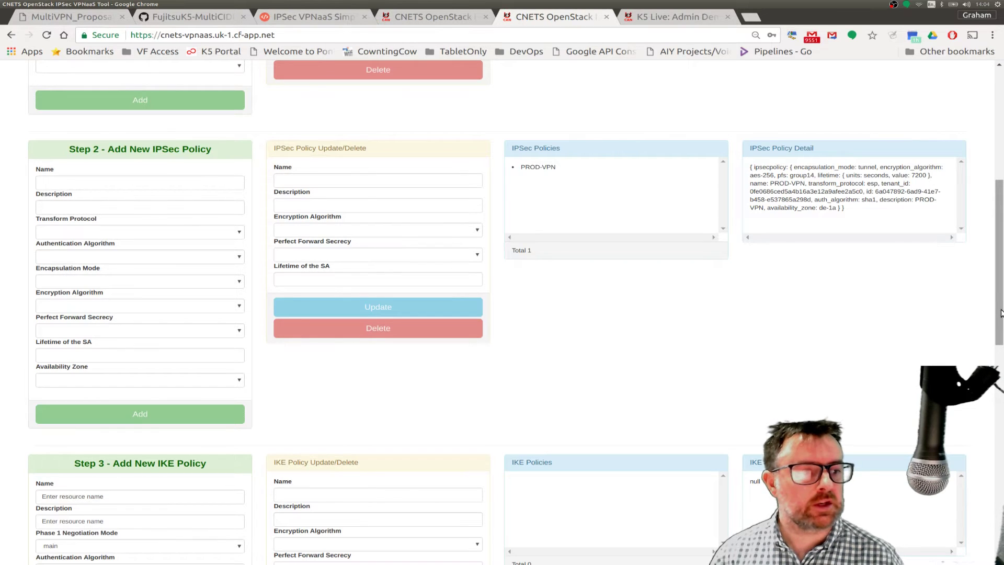
- Add IKE policy PROD-VPN with description PROD-VPN and default sha1, aes-256, group14, v1 settings
drag(1001, 313, 983, 403)
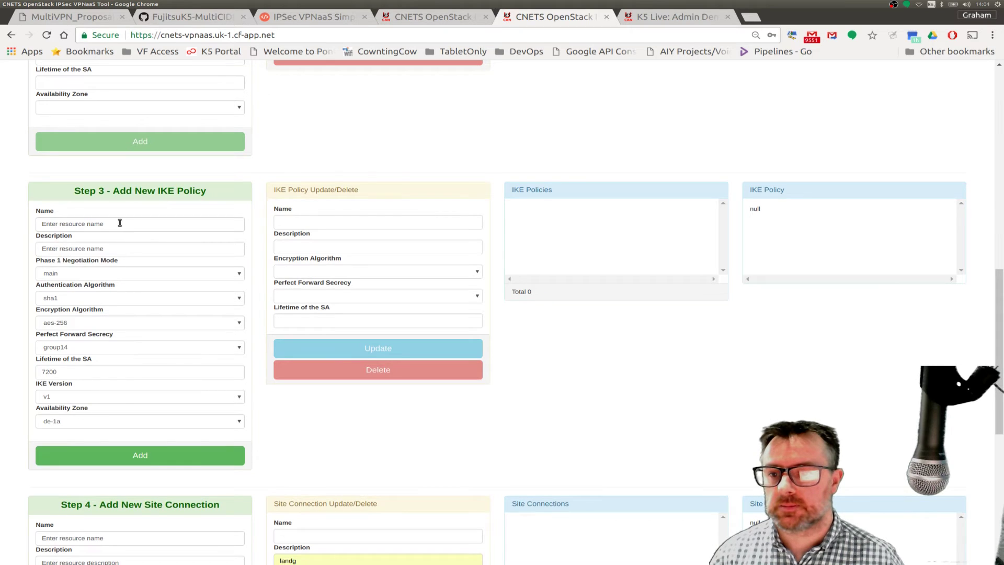
drag(120, 223, 31, 227)
text(PROD-VPN)
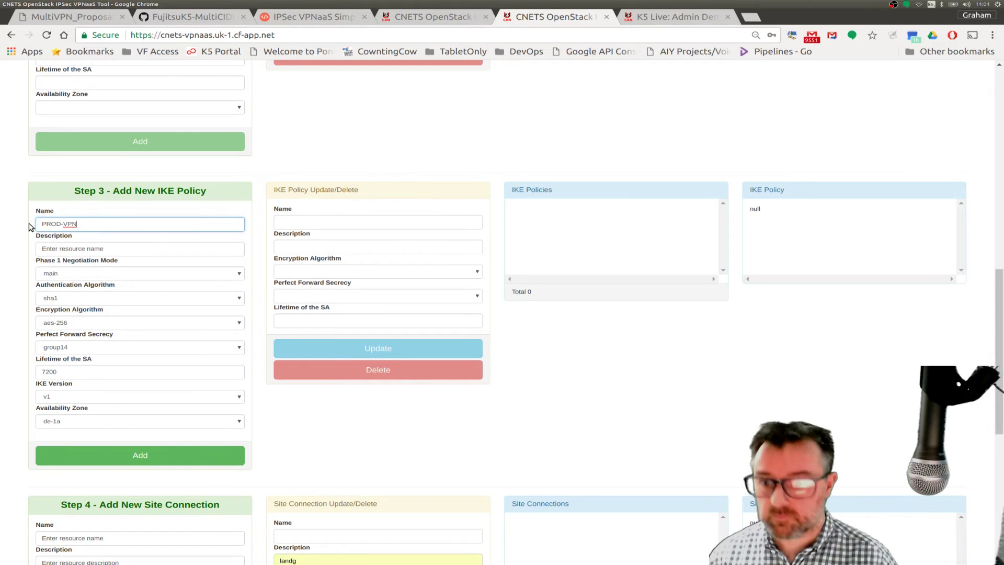
click(121, 250)
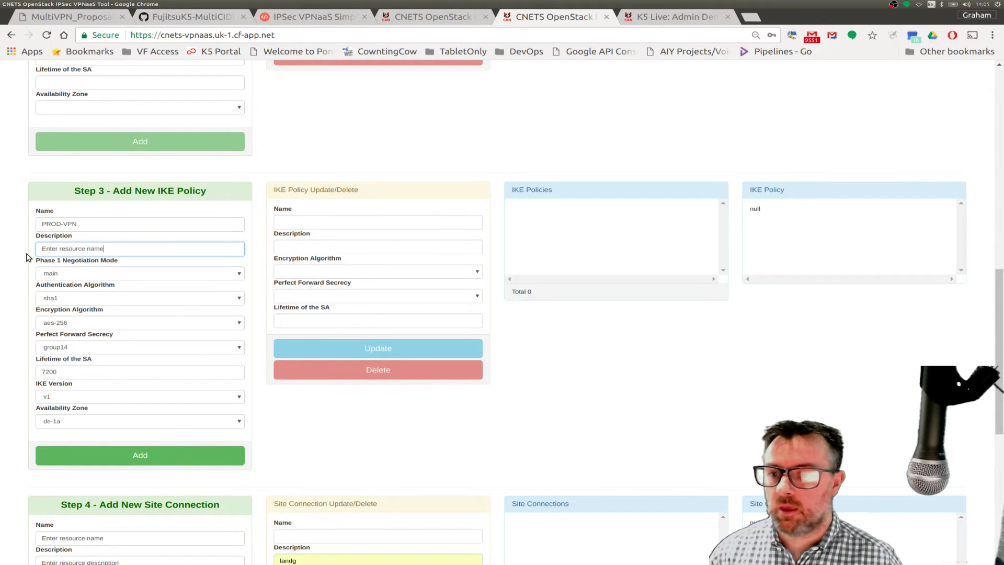
triple_click(54, 245)
key(ctrl+v)
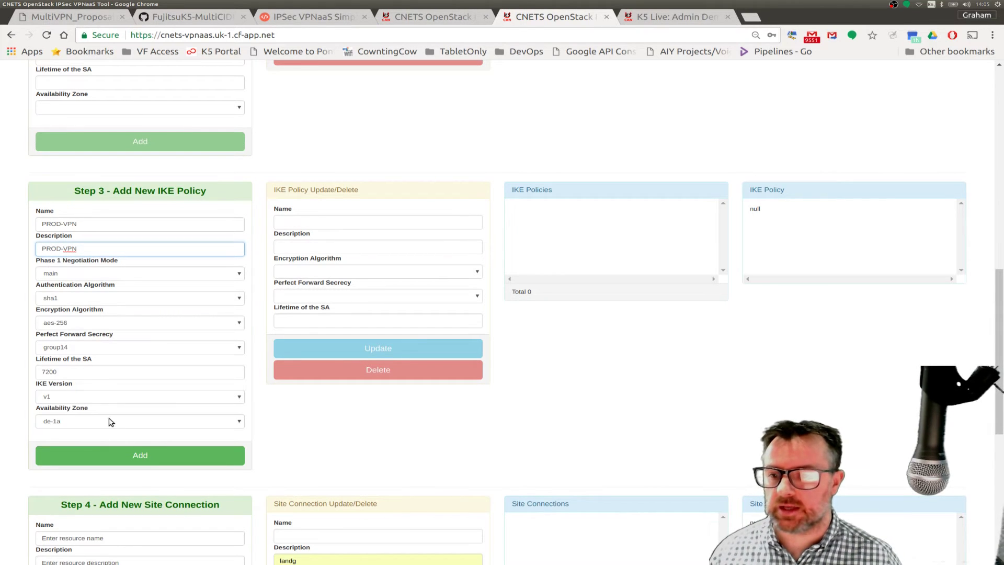
click(91, 454)
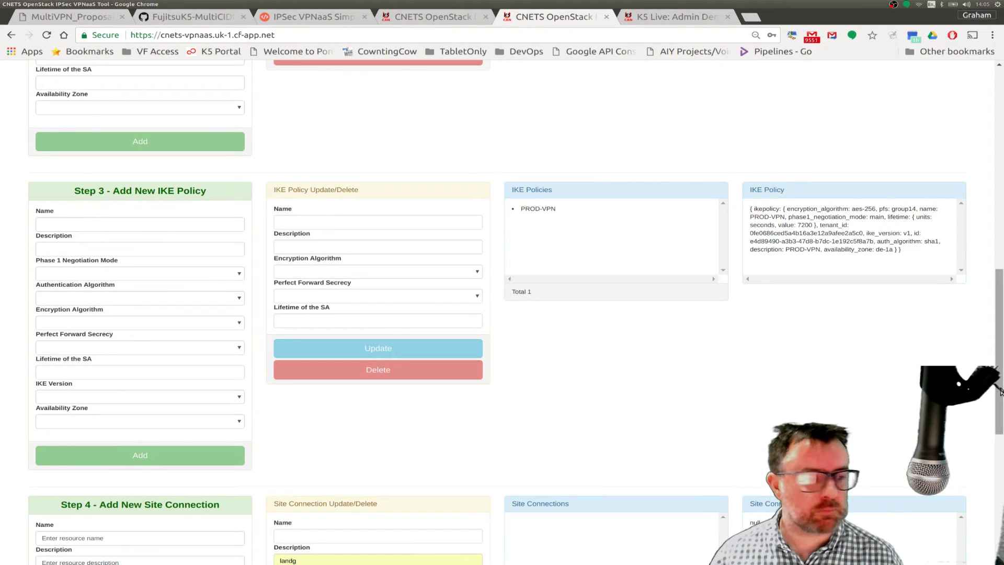
- Start the Step 4 site connection name as PROD-VPN- and check the diagram for addressing
drag(1000, 391, 999, 511)
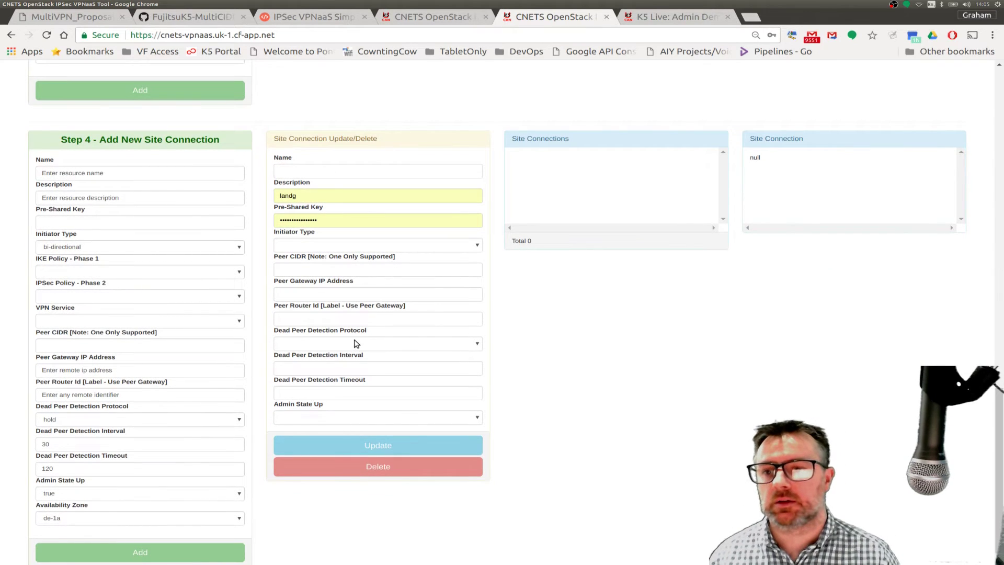
drag(115, 174, 35, 177)
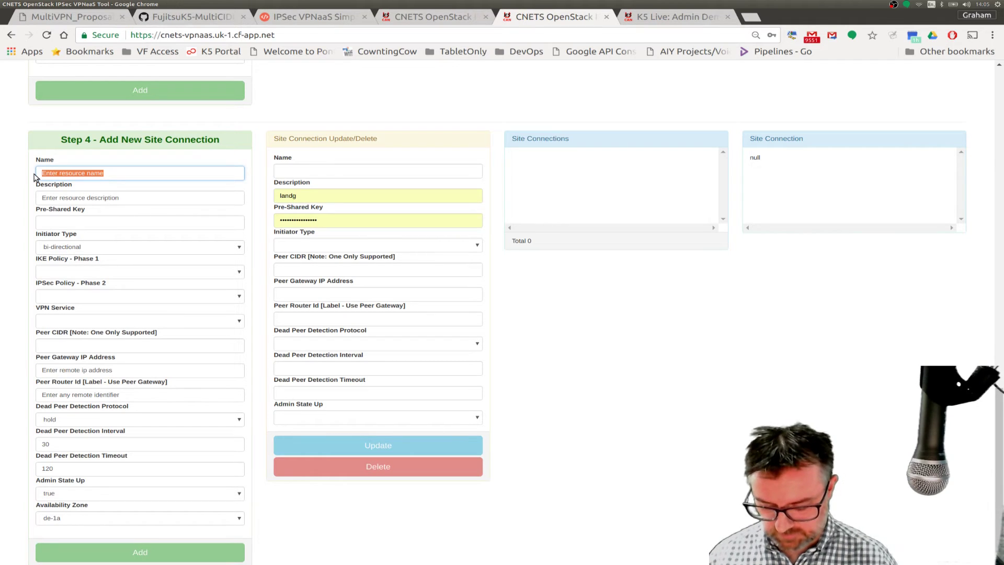
text(PROD-VPN-)
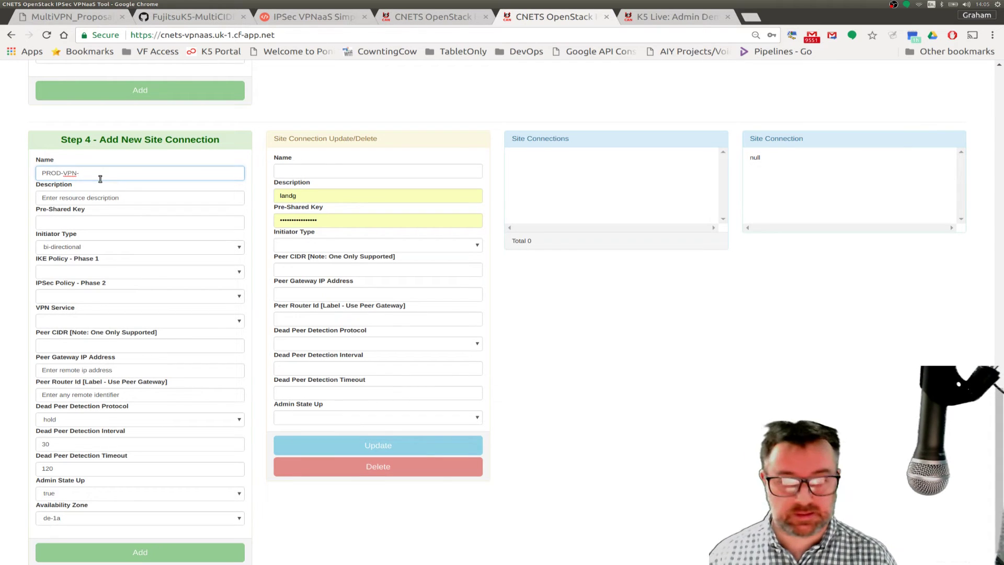
click(81, 20)
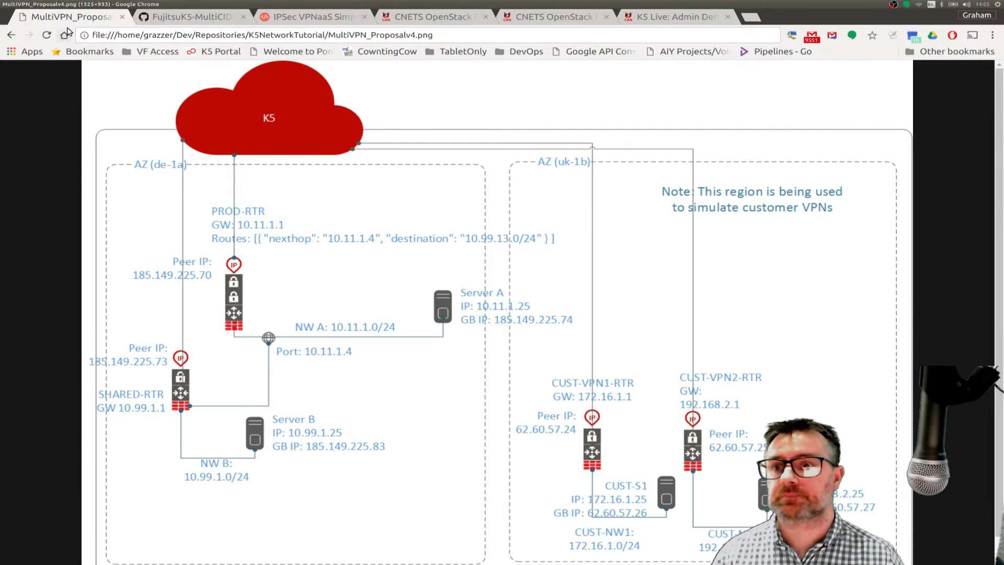
click(542, 18)
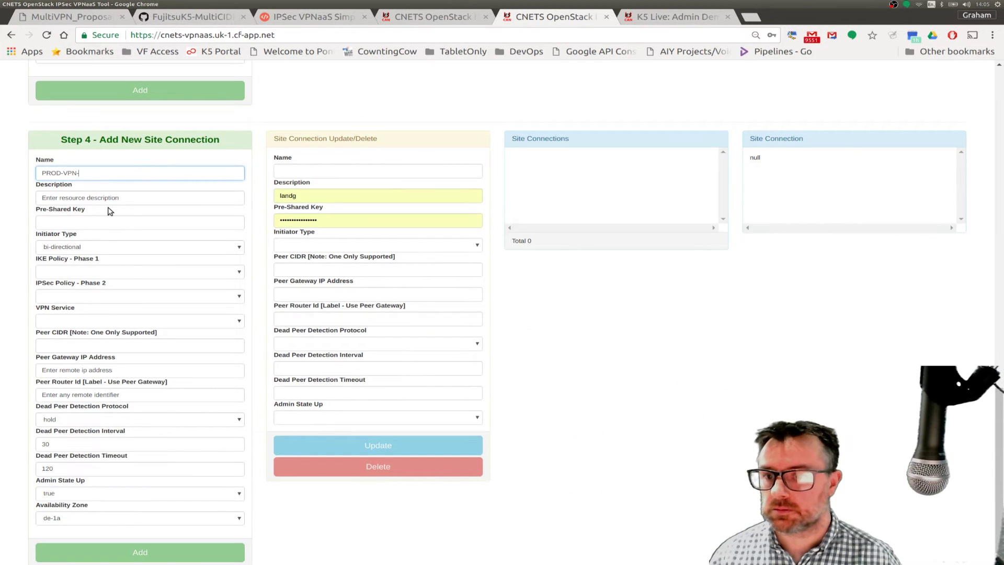
- Complete the name as PROD-VPN-172.16.1.0, add a 172 network description, and enter the pre-shared key
text(17)
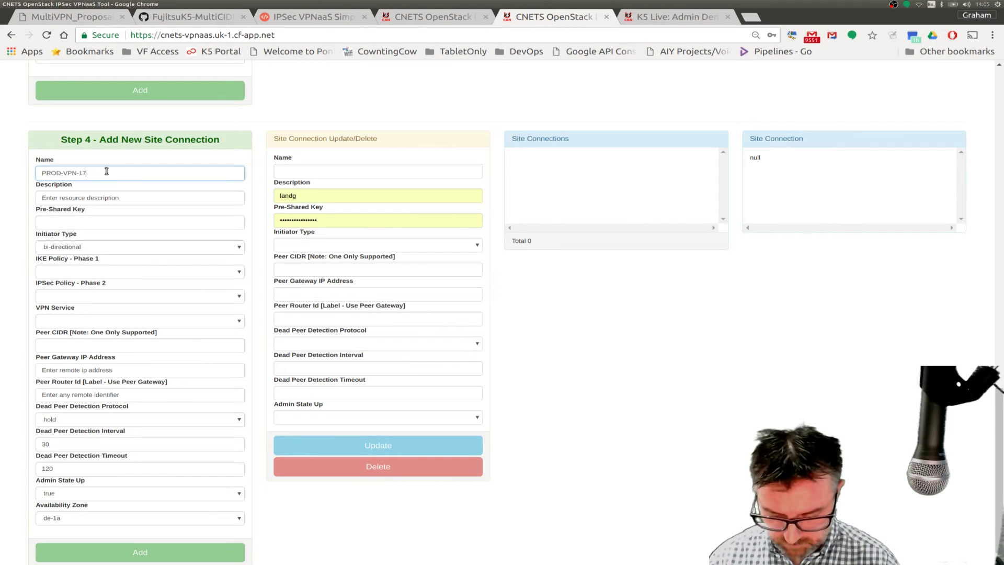
text(2.16.1.)
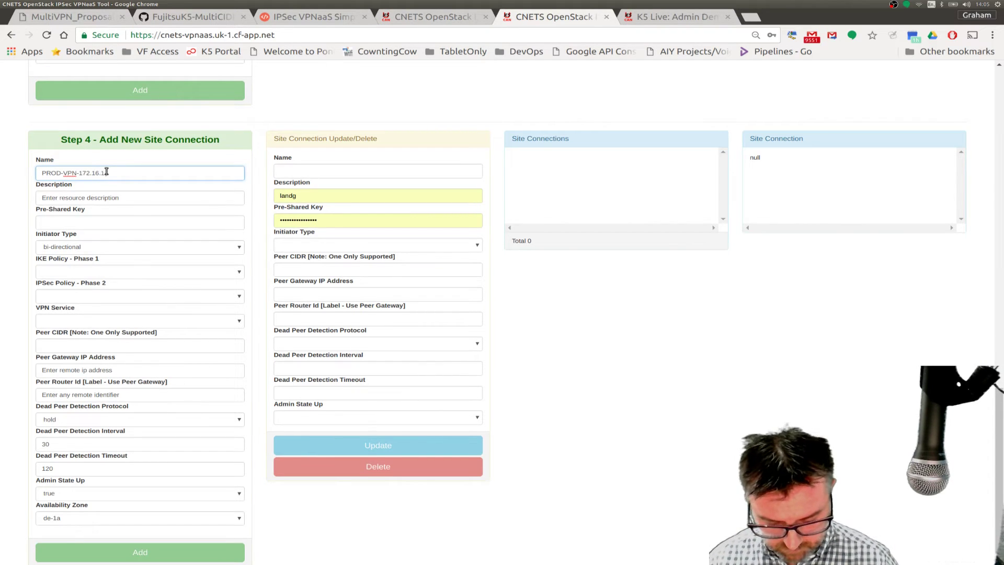
text(0)
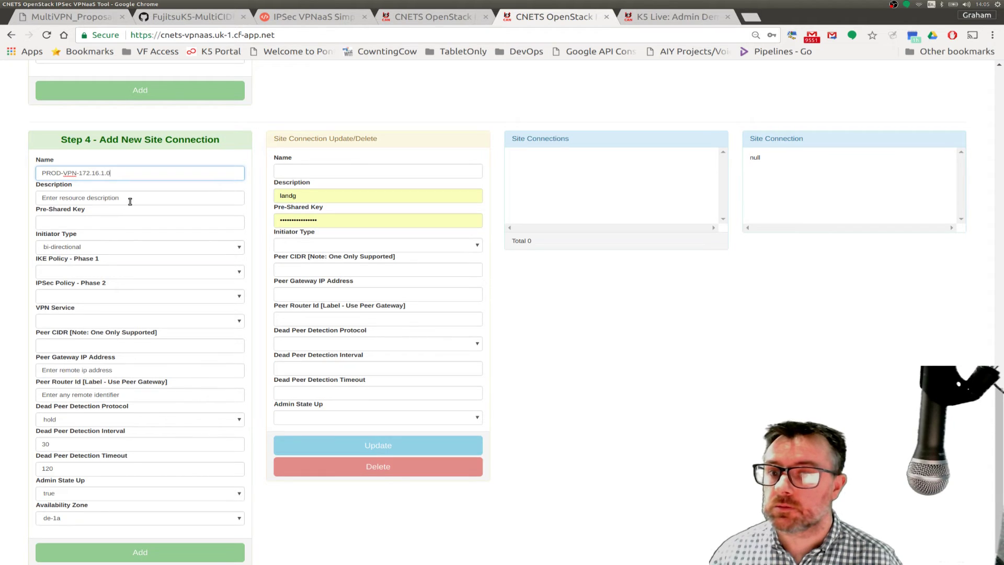
drag(121, 198, 21, 200)
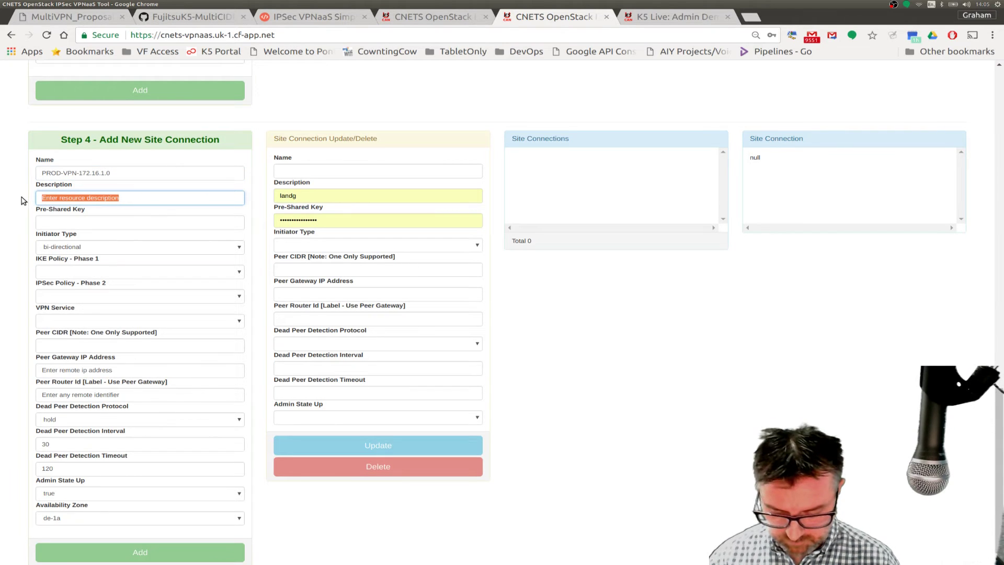
text(172 network)
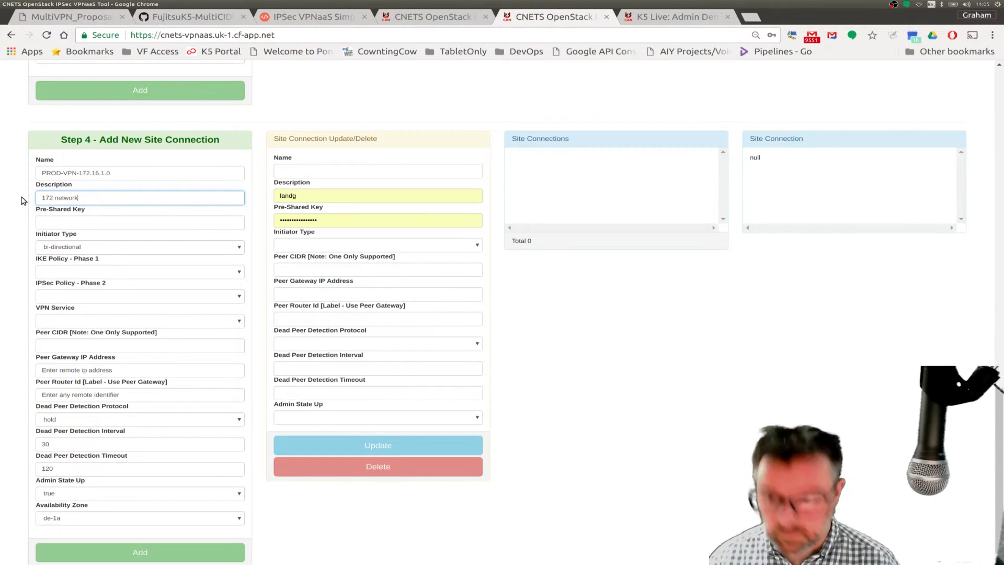
click(82, 222)
text(•••••••)
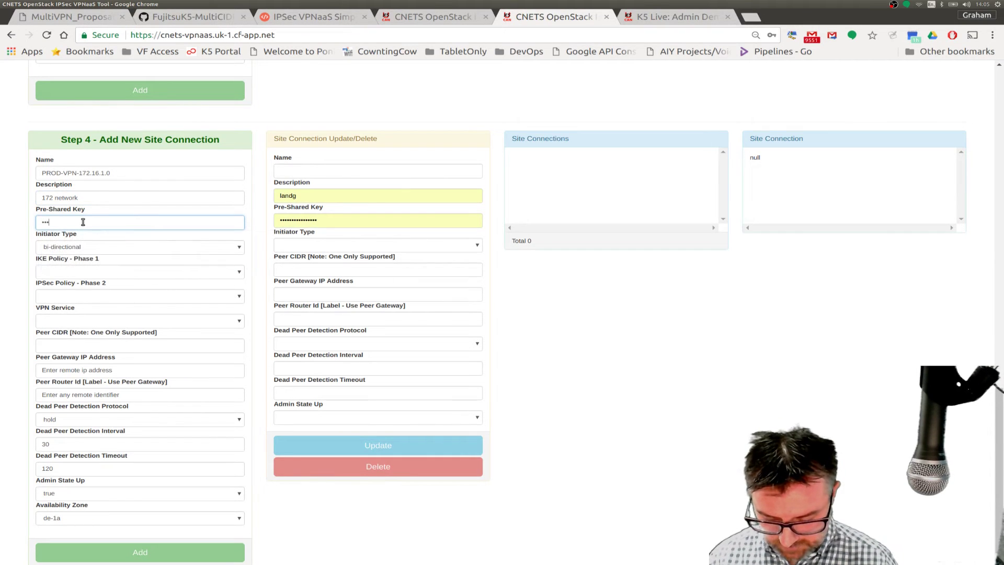
- Choose PROD-VPN phase 1 and phase 2 policies, service PROD-RTR-VPN, and peer CIDR 172.16.1.0/24
click(70, 273)
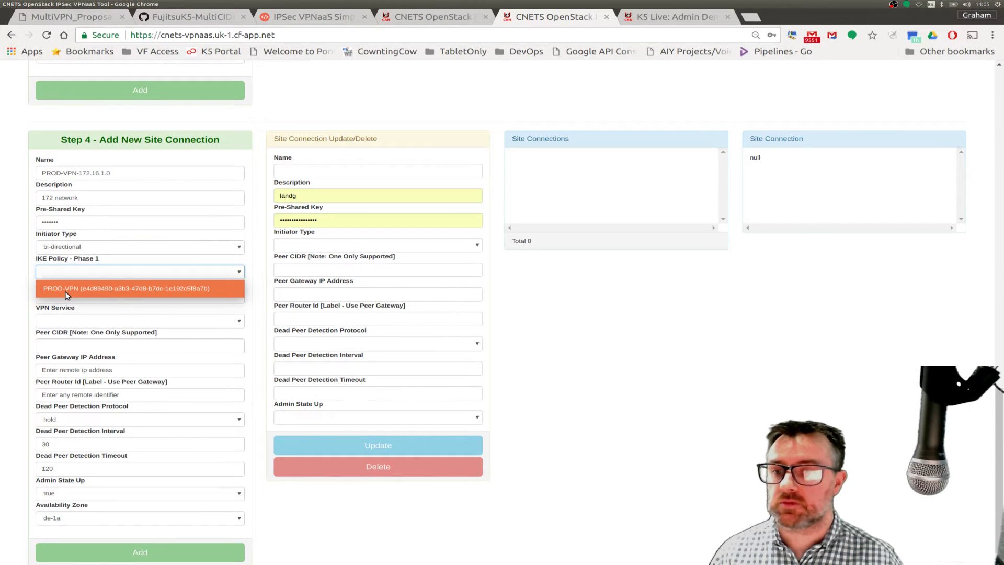
click(67, 296)
click(52, 296)
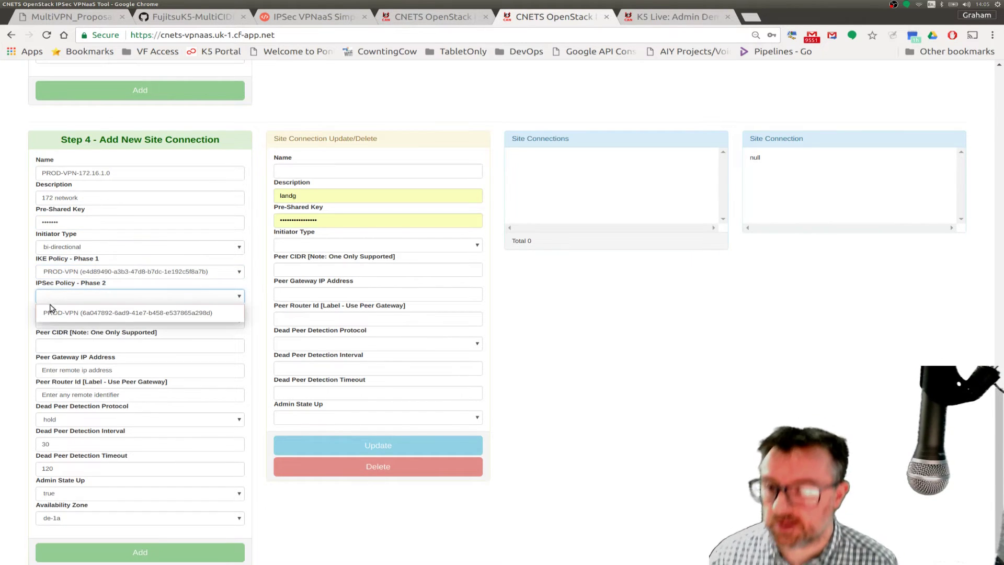
click(56, 316)
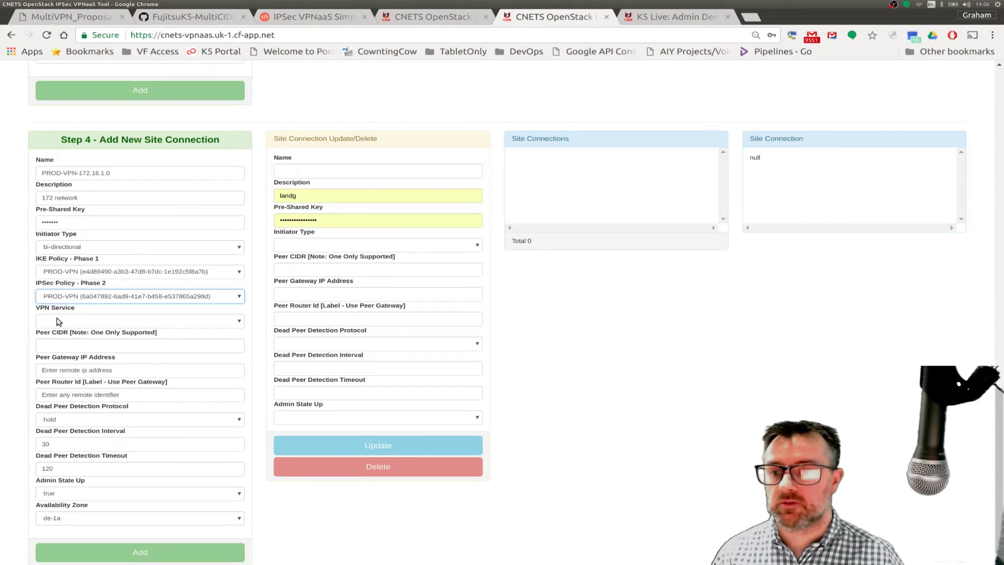
click(59, 321)
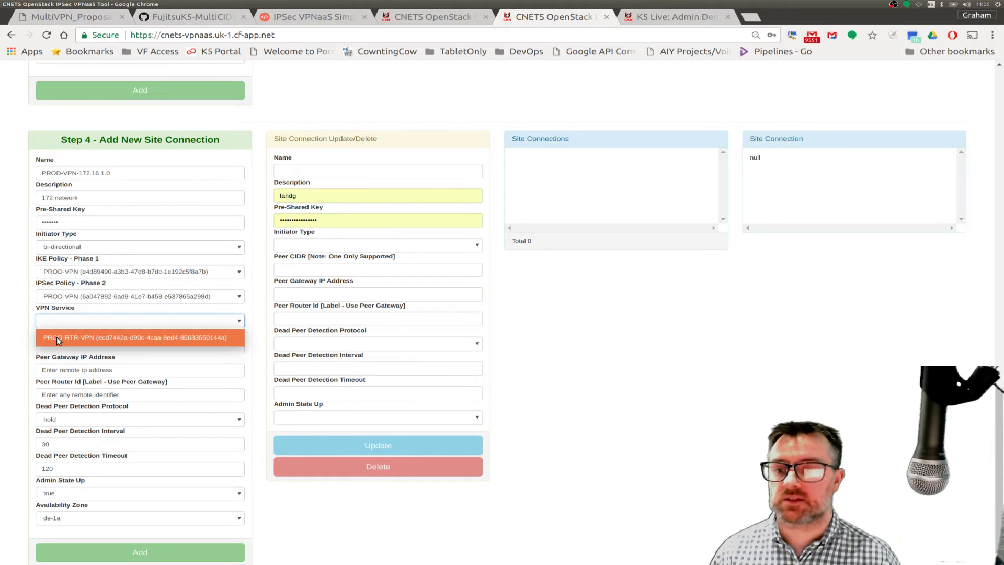
click(56, 339)
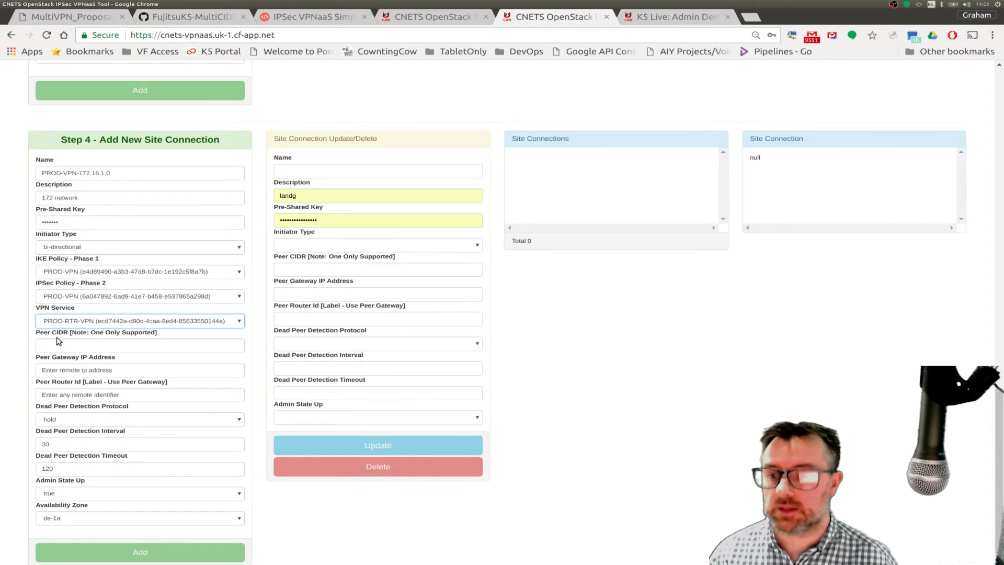
click(65, 346)
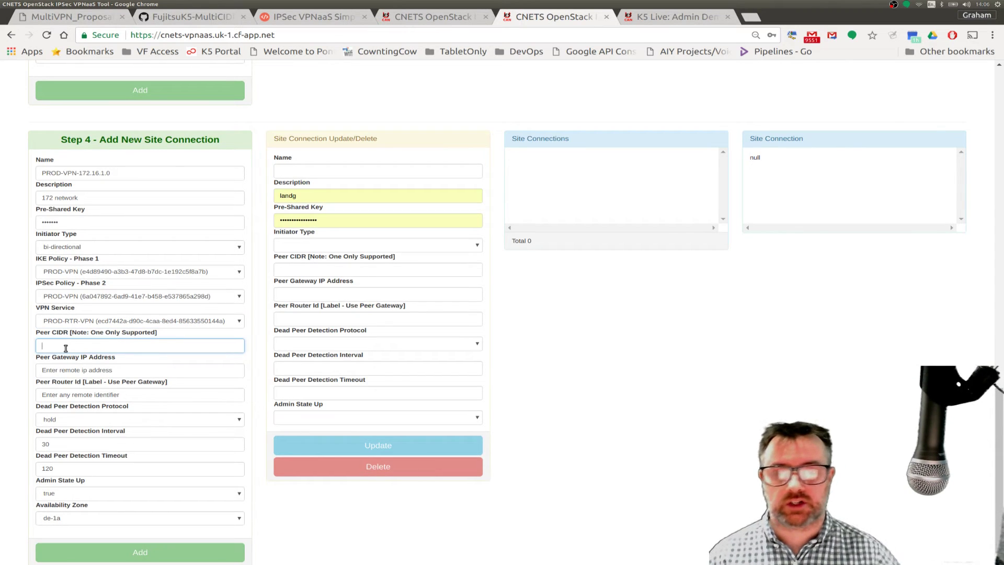
text(1)
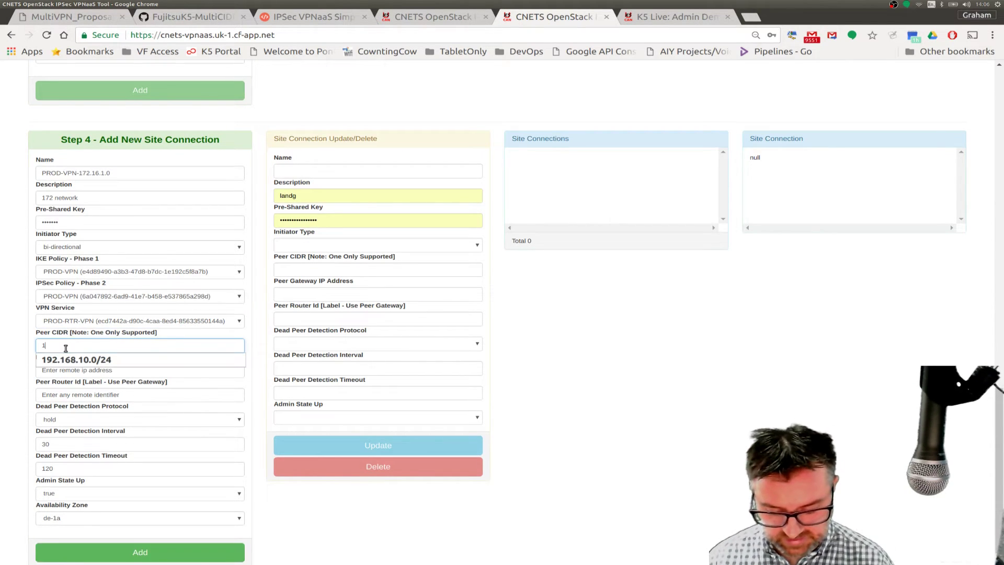
text(72)
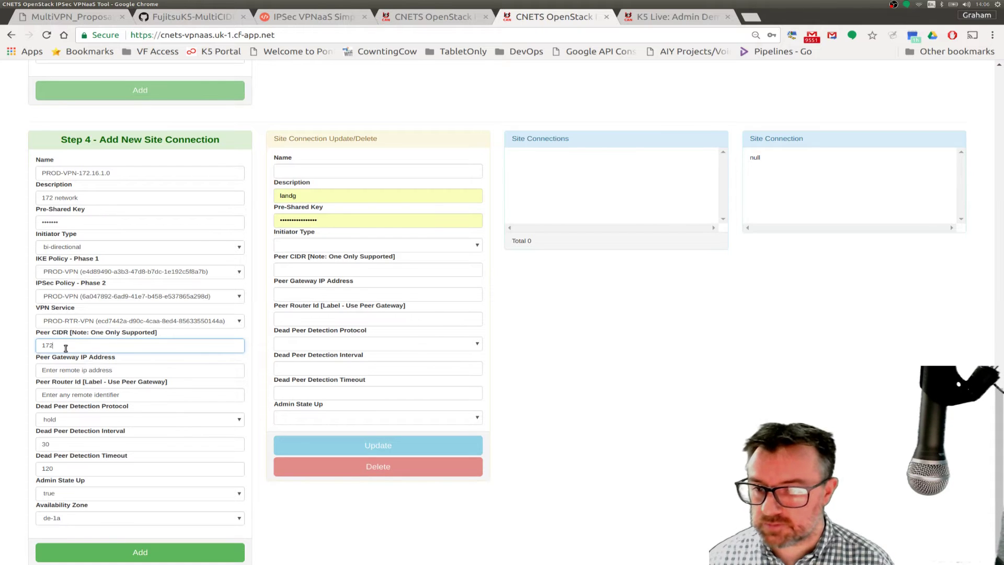
text(.16)
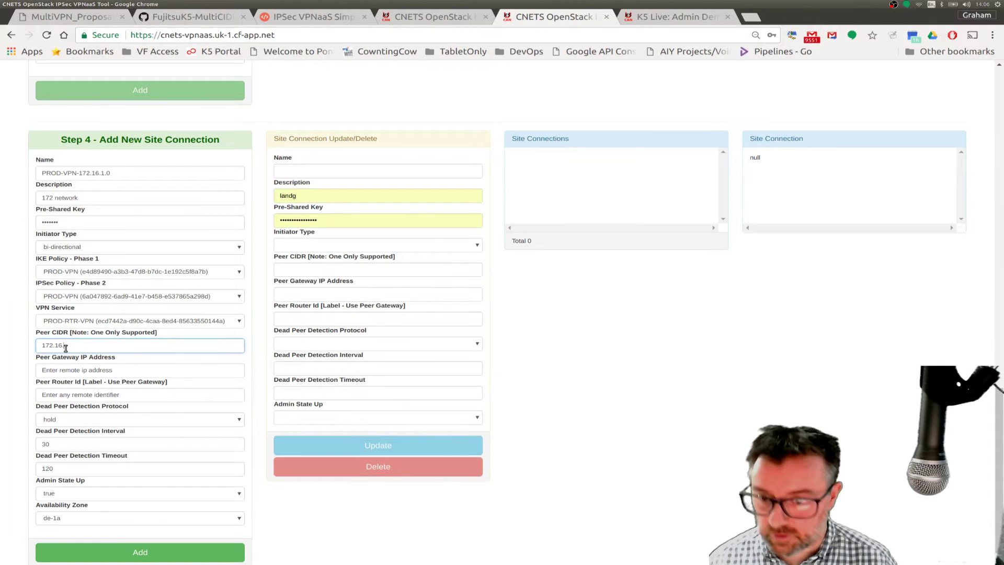
text(.1.0/)
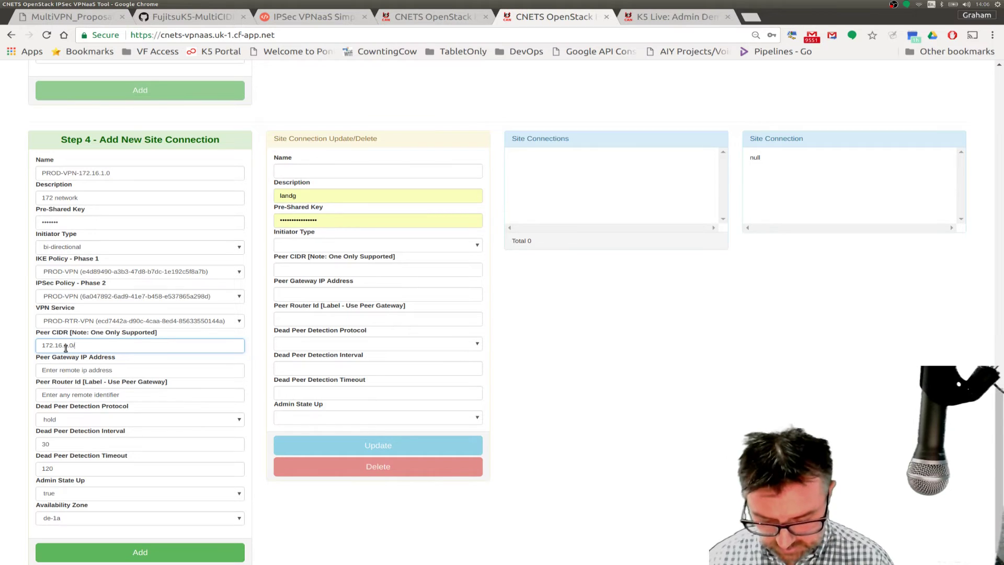
text(24)
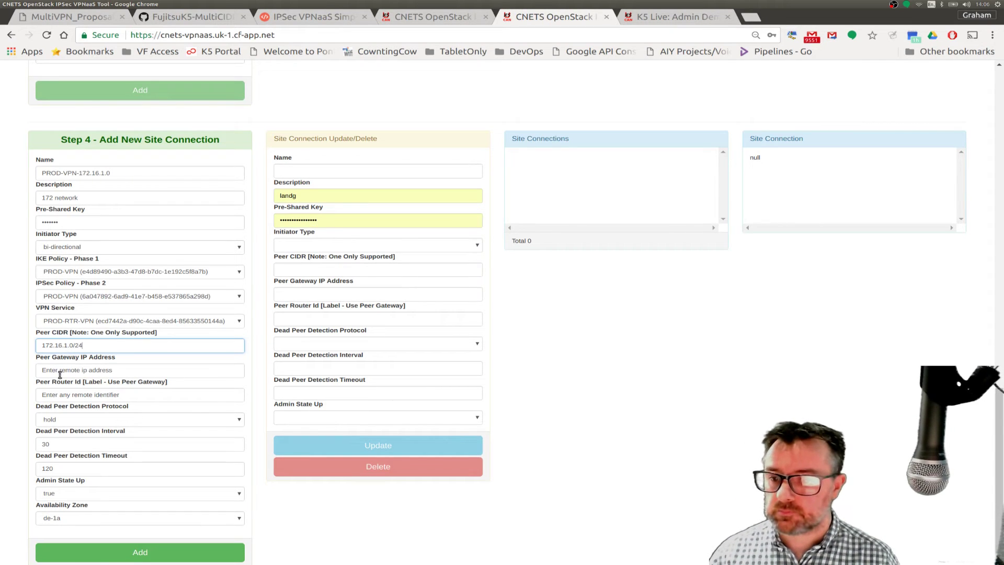
click(40, 369)
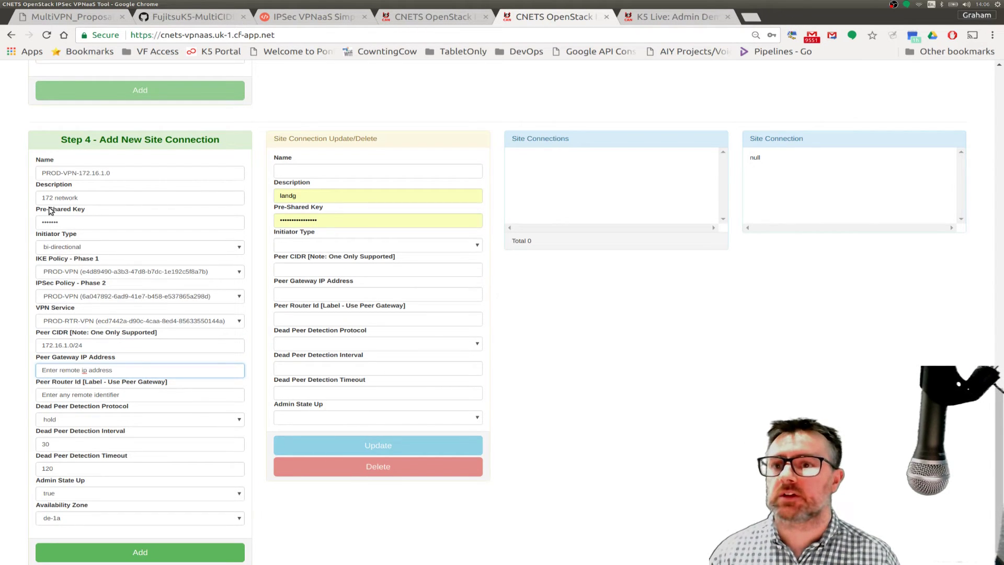
click(68, 19)
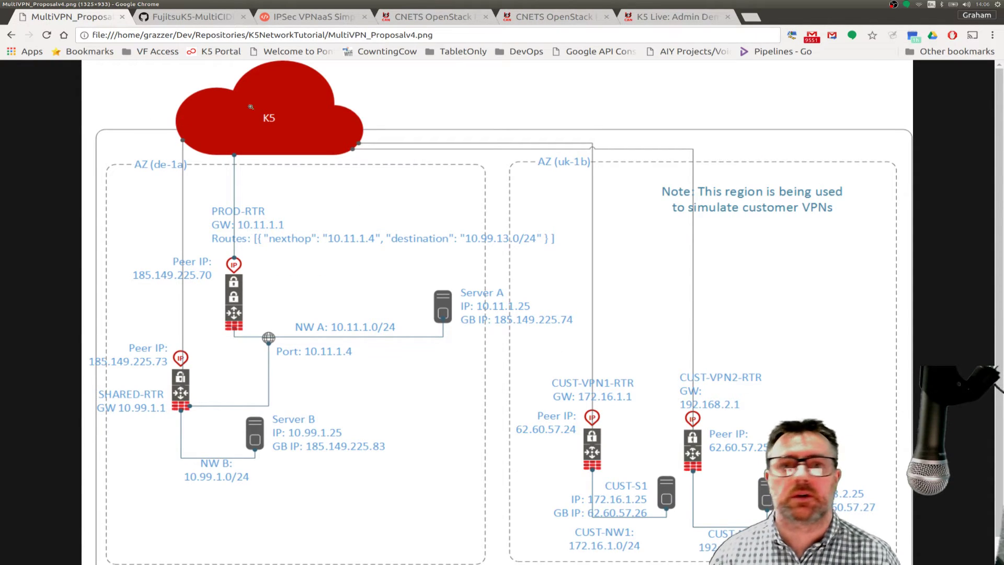
- Set peer gateway IP and peer router ID to 62.60.57.24 and add the site connection
click(666, 19)
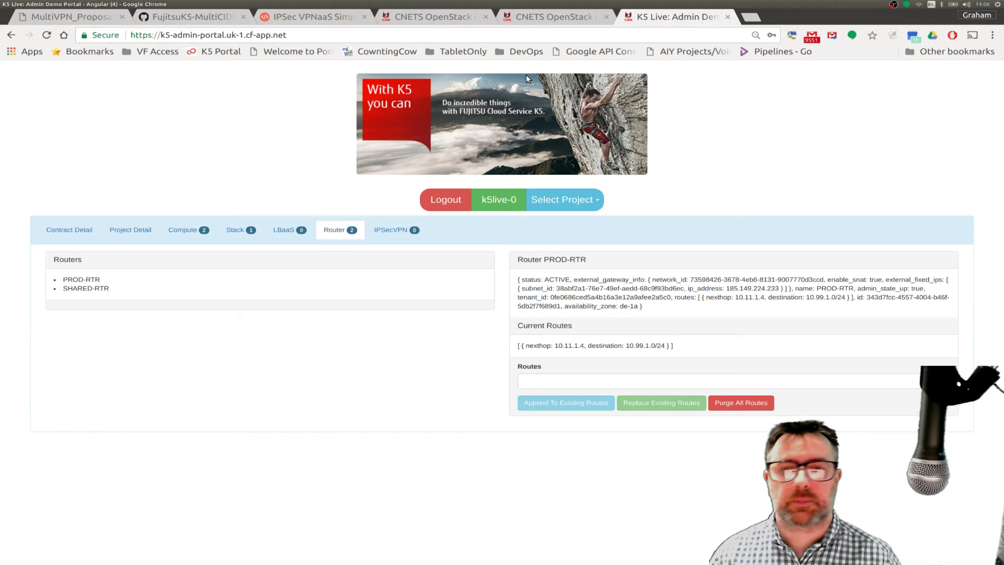
click(543, 21)
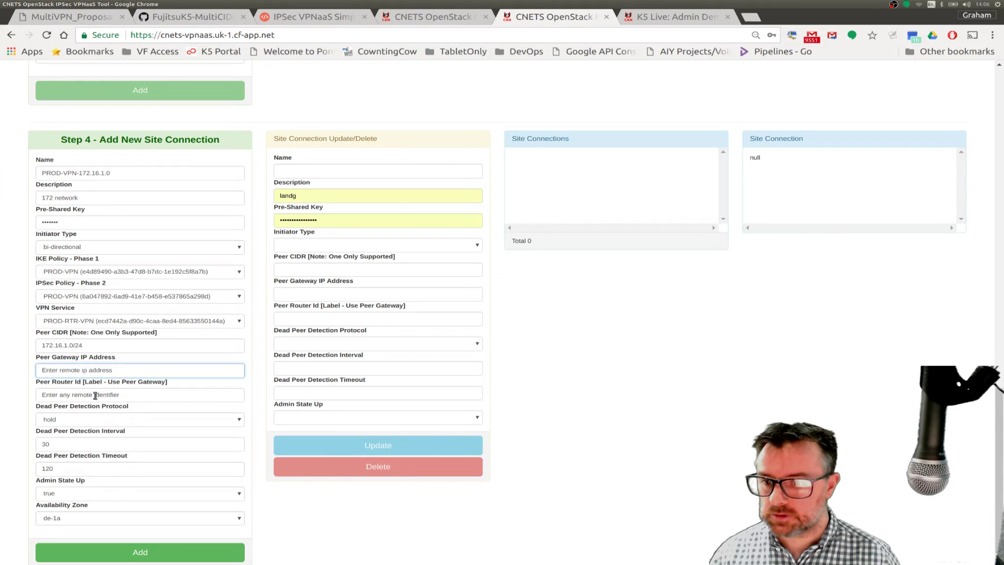
drag(123, 369, 25, 372)
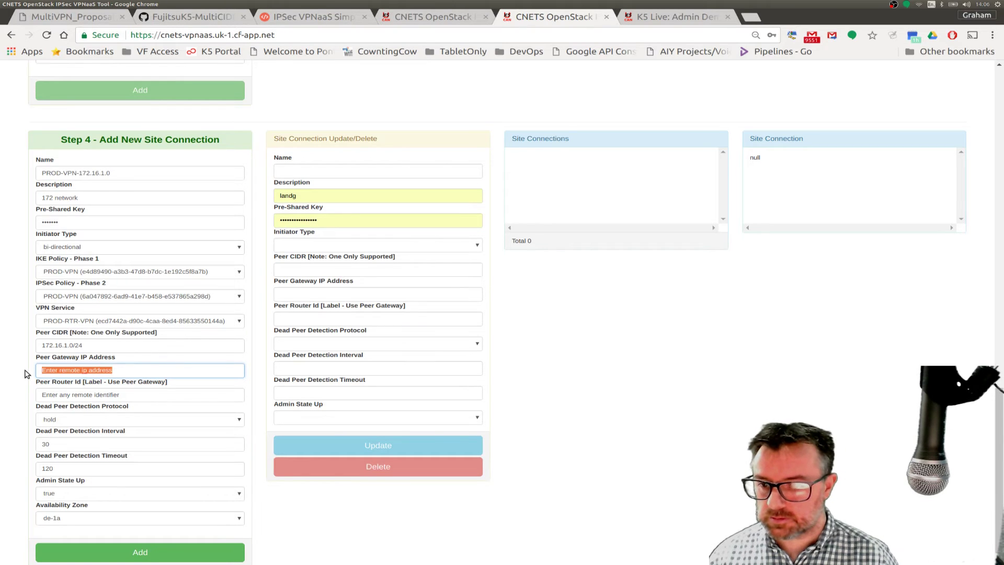
text(62)
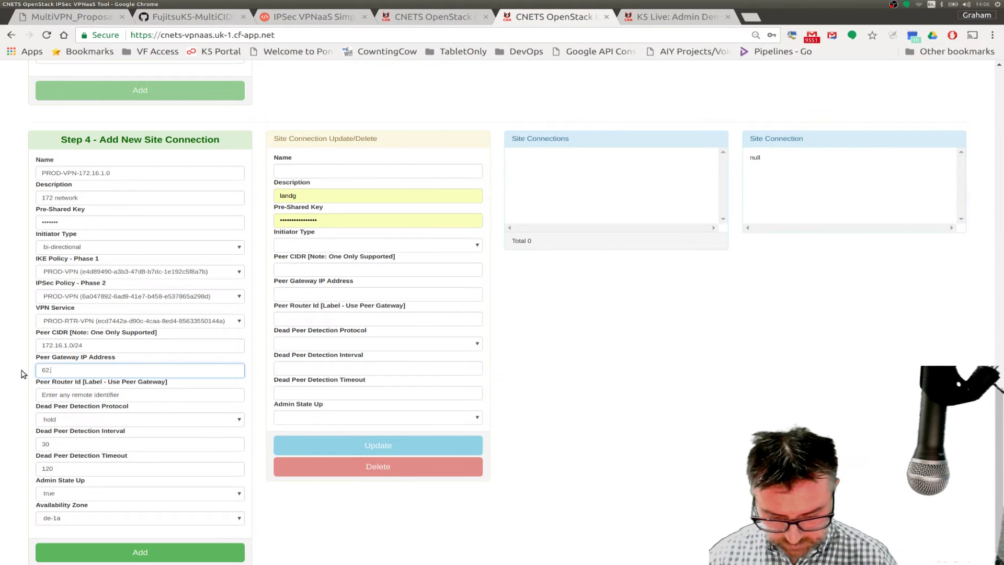
text(.60)
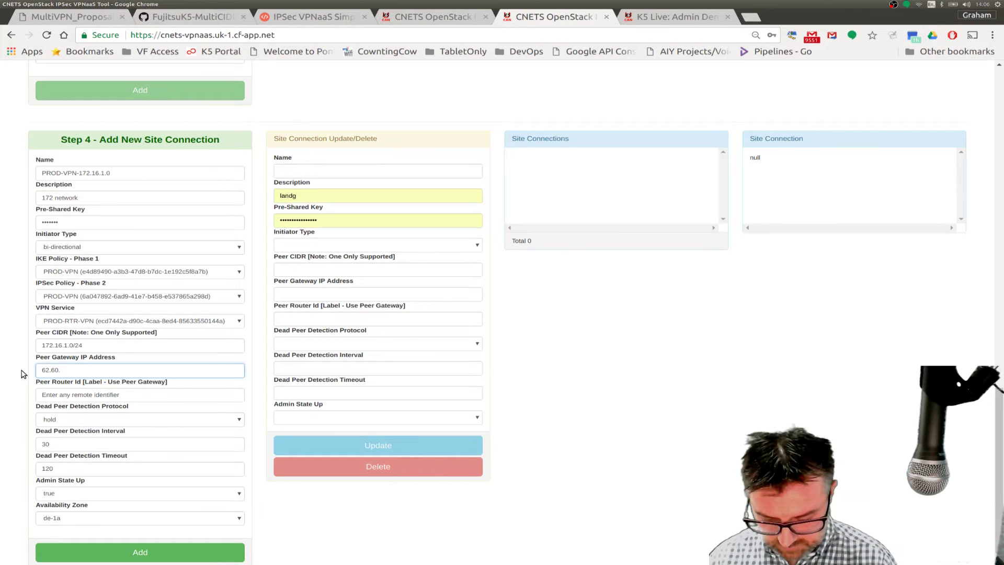
text(.57.24)
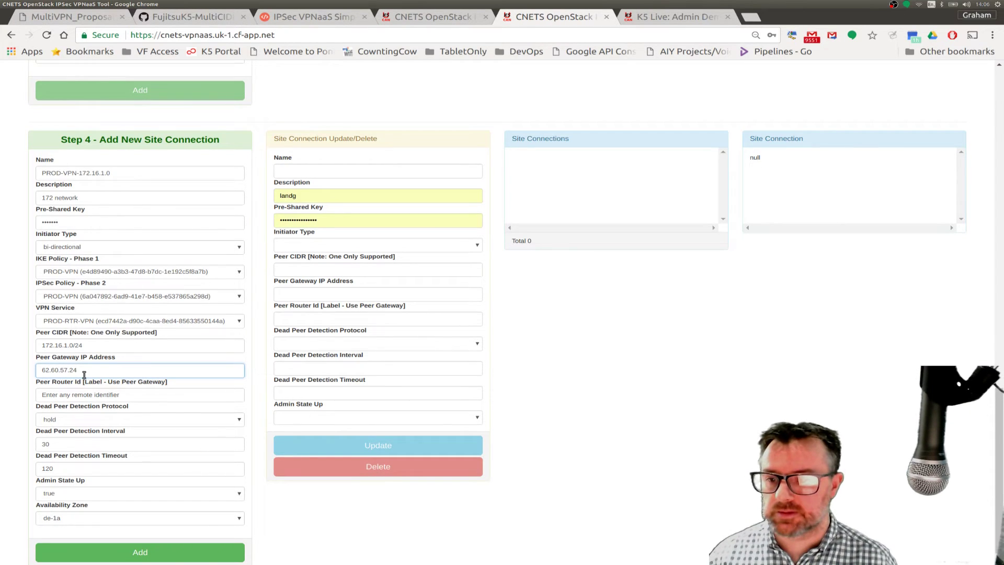
drag(83, 374, 21, 370)
key(ctrl+c)
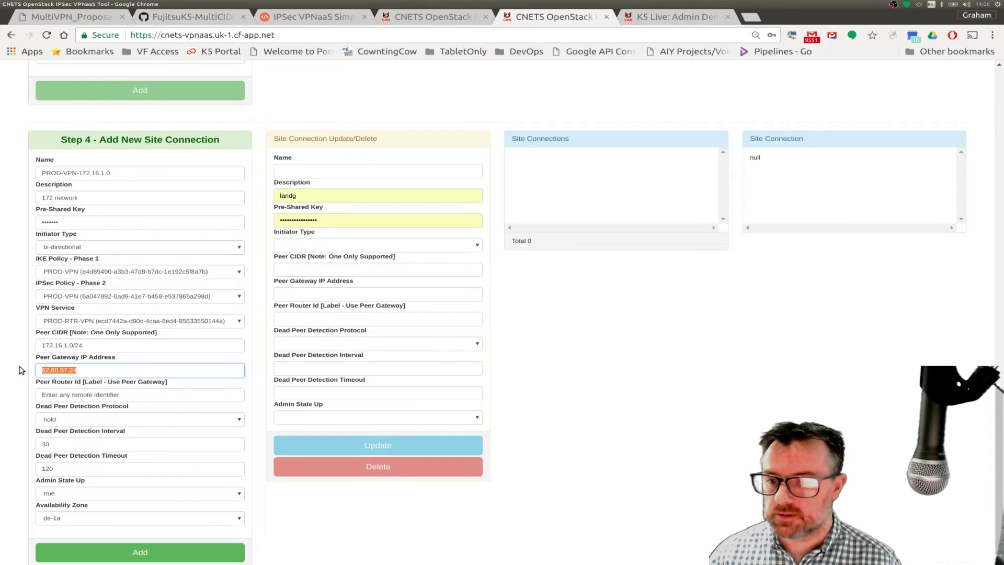
click(121, 398)
drag(121, 399, 36, 395)
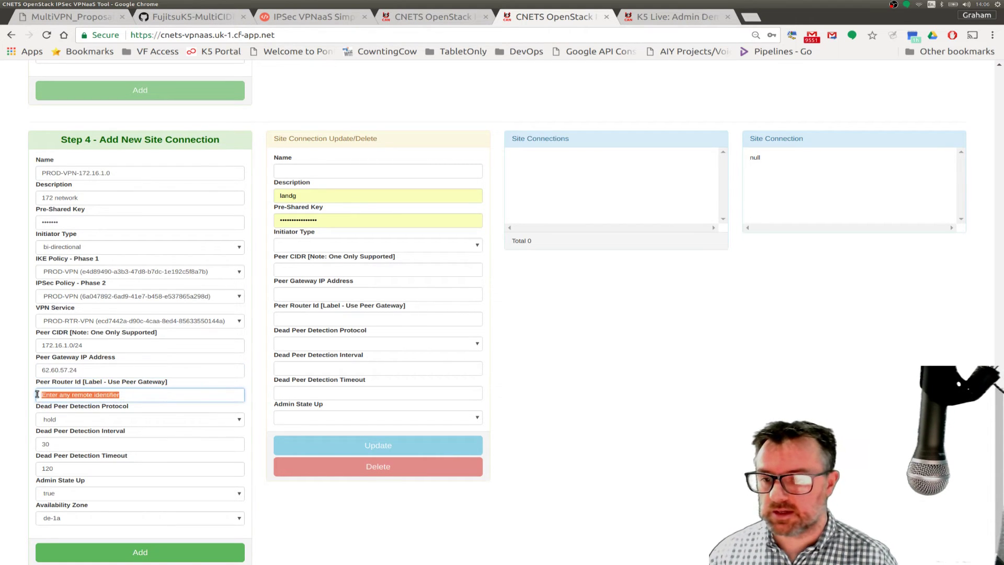
key(ctrl+v)
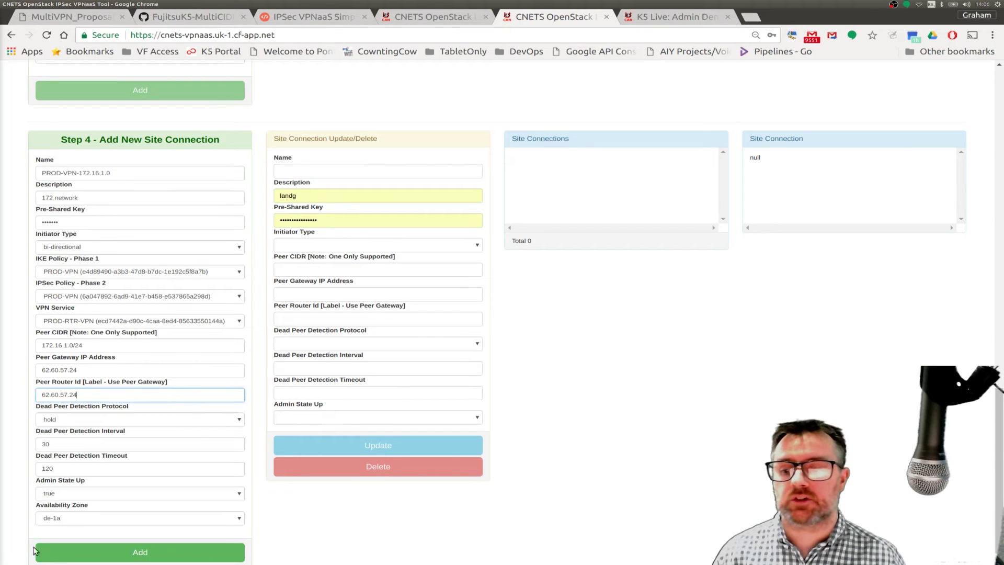
click(62, 558)
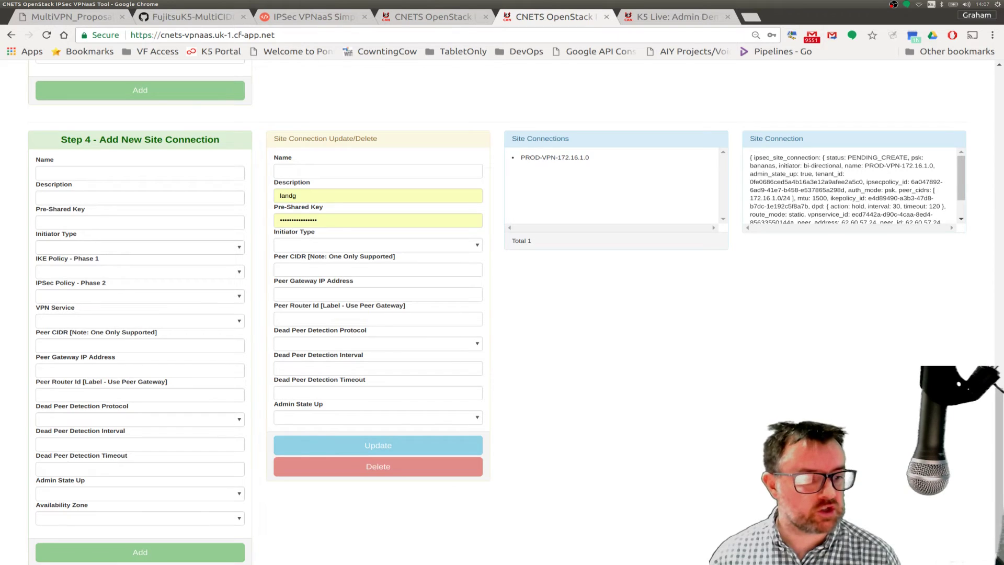
- Confirm PROD-VPN-172.16.1.0 and PROD-RTR-VPN show PENDING_CREATE, glancing at the MultiVPN diagram
drag(1001, 465, 986, 250)
scroll(987, 250, up, 3)
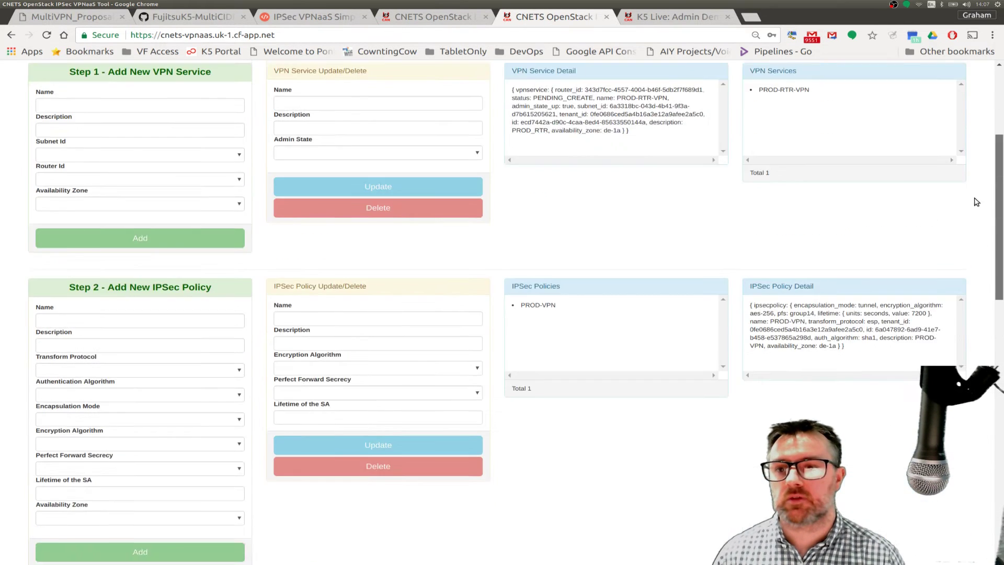
scroll(976, 217, down, 1)
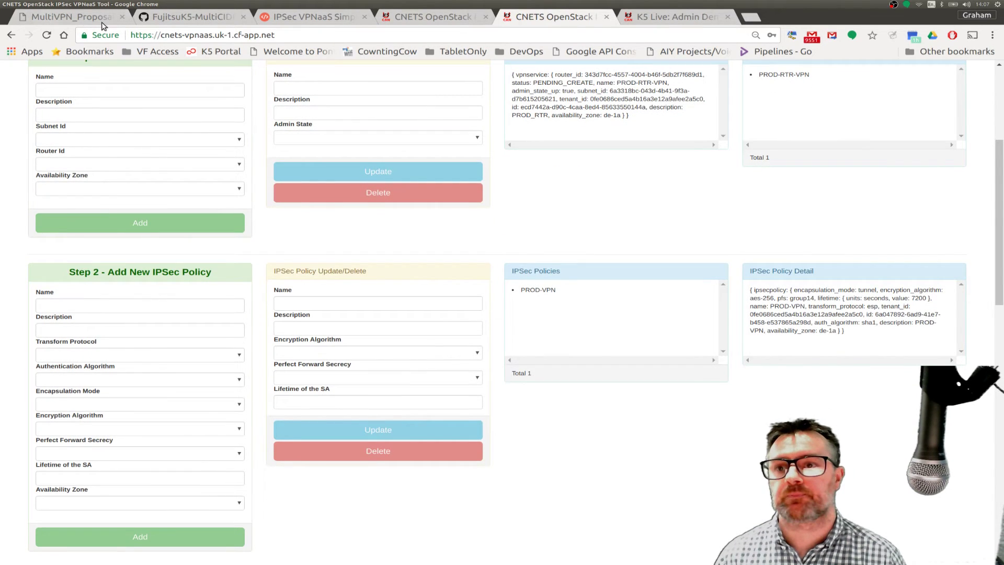
click(73, 16)
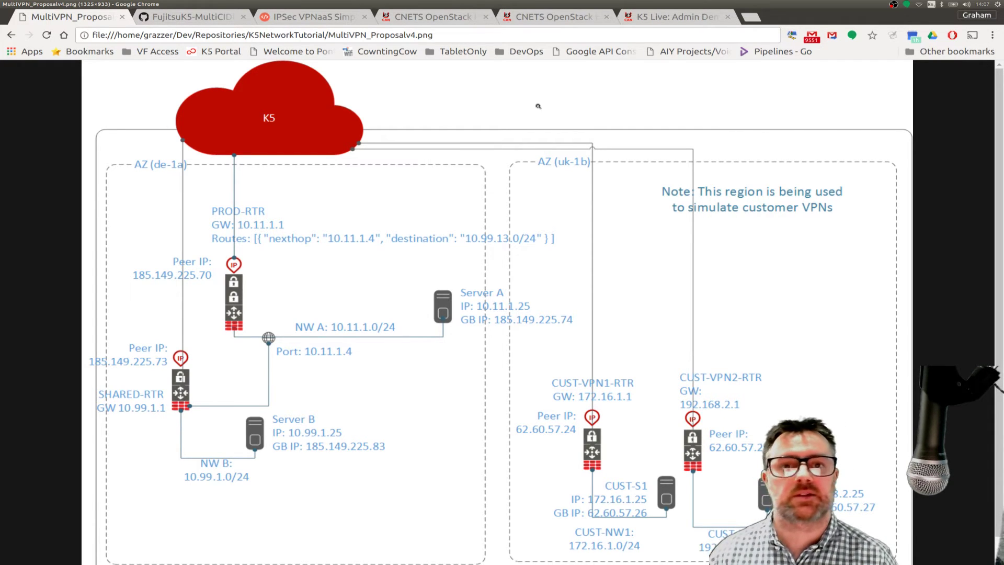
click(551, 19)
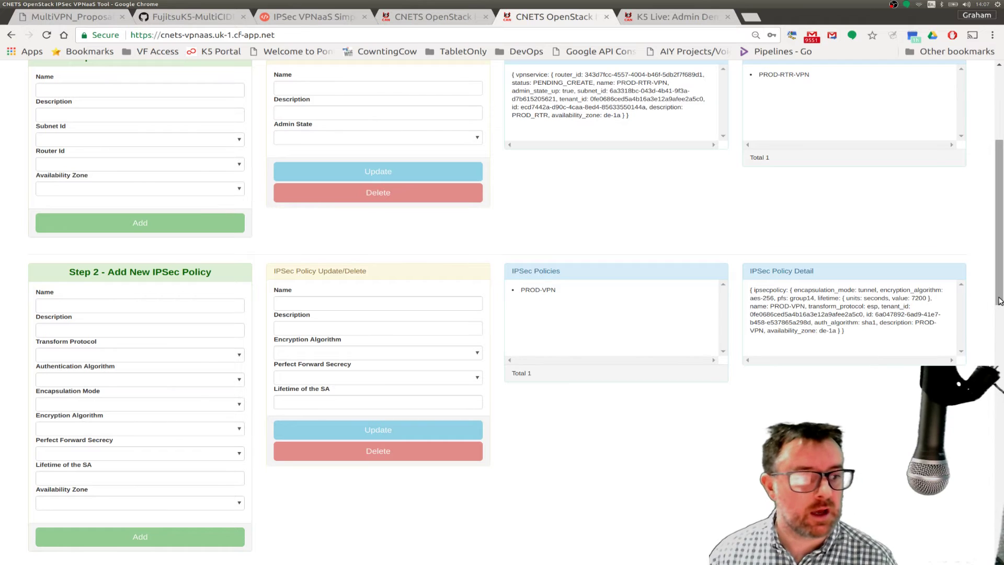
drag(999, 300, 1000, 562)
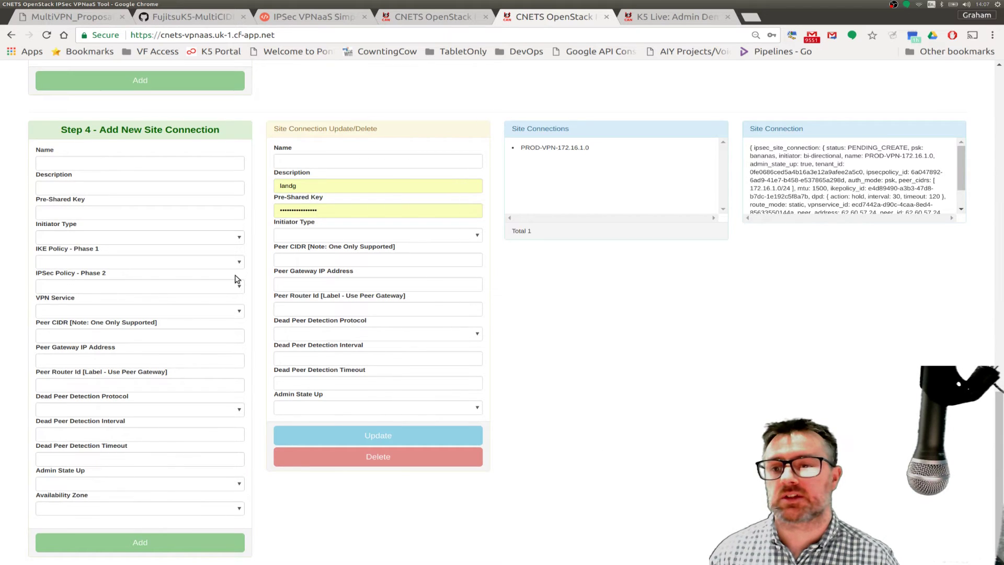
- Enter connection name VPN-Connection-192, description '192 network' and a pre-shared key in Step 4
click(94, 163)
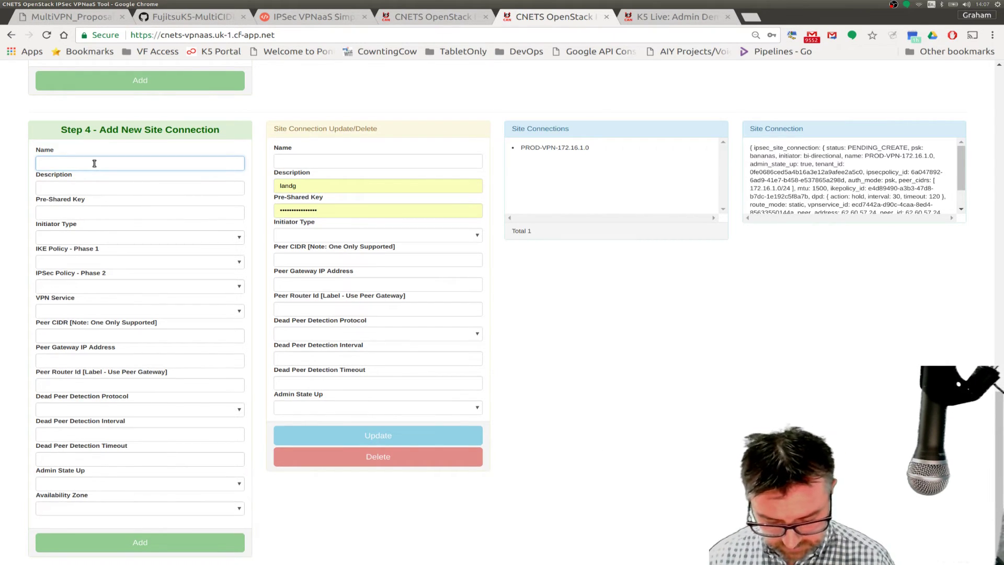
text(VPN-Connection-)
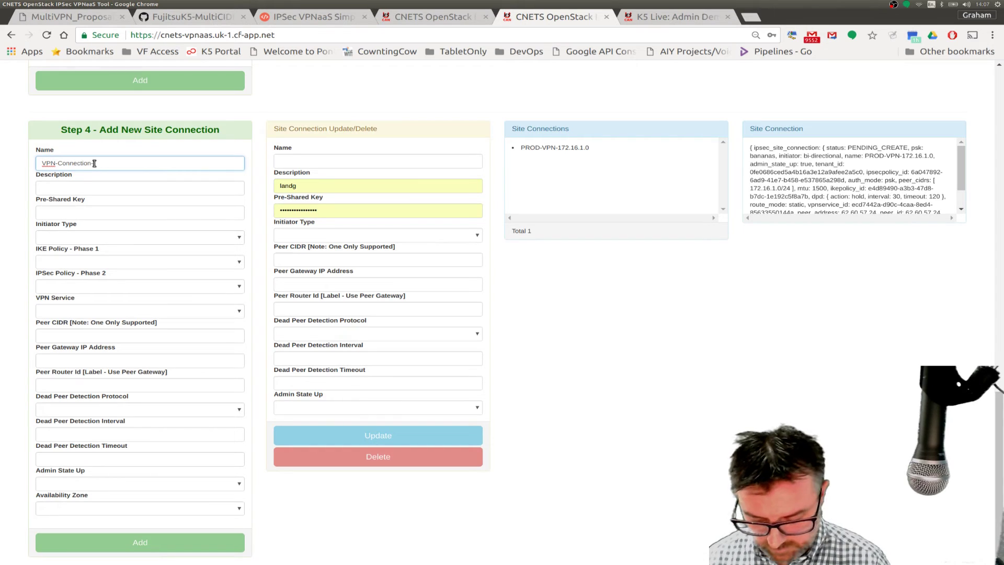
text(192)
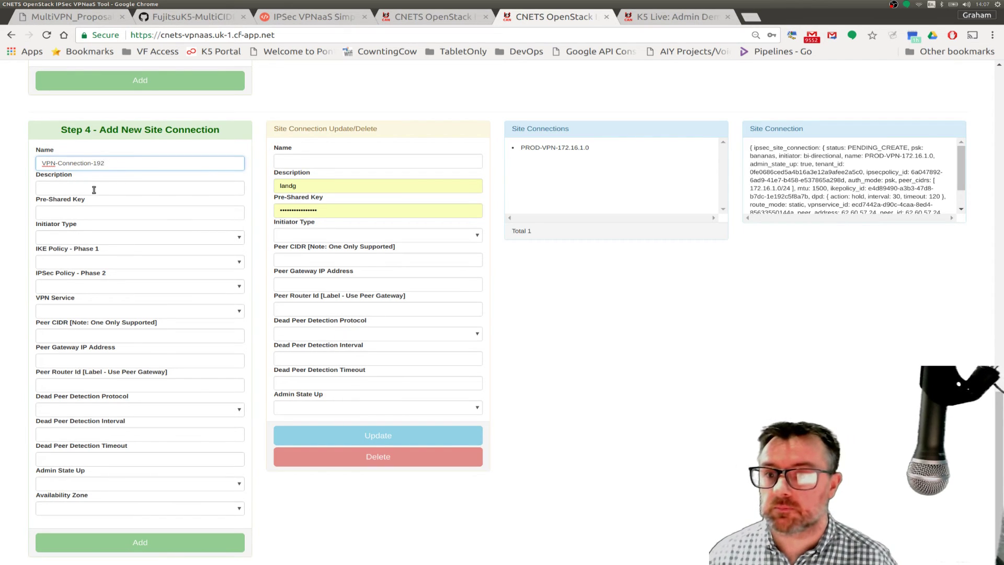
click(92, 189)
text(19)
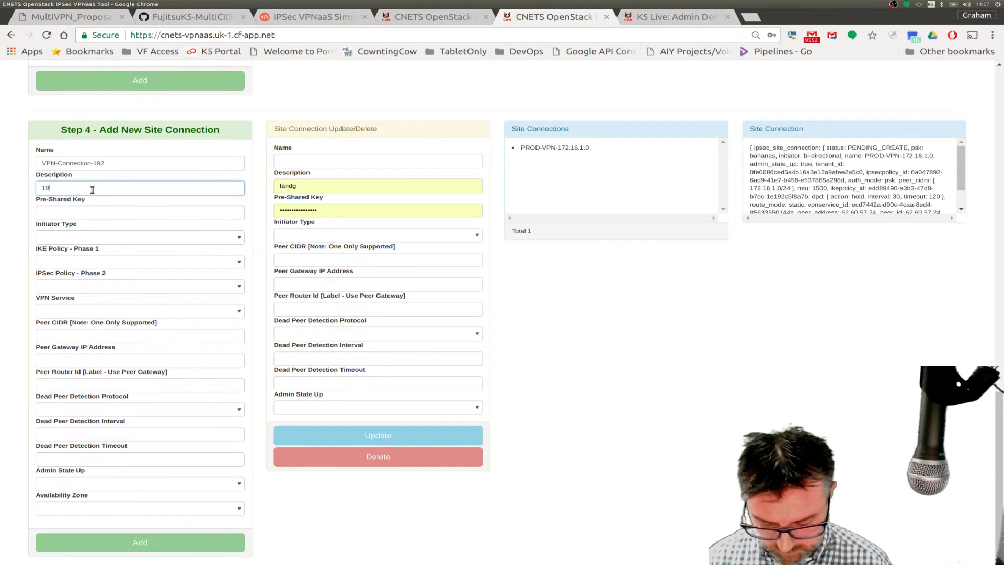
text(2 network)
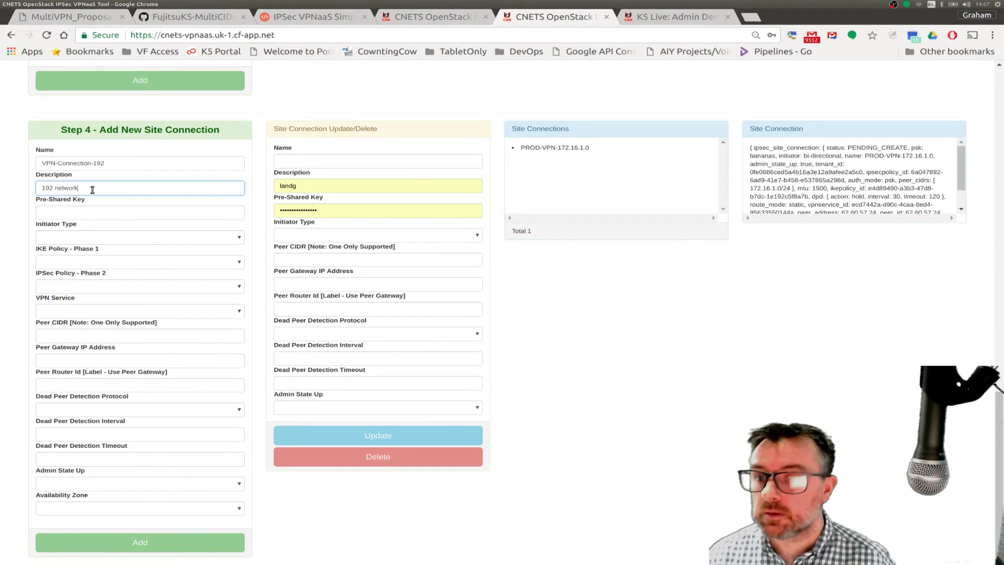
click(67, 211)
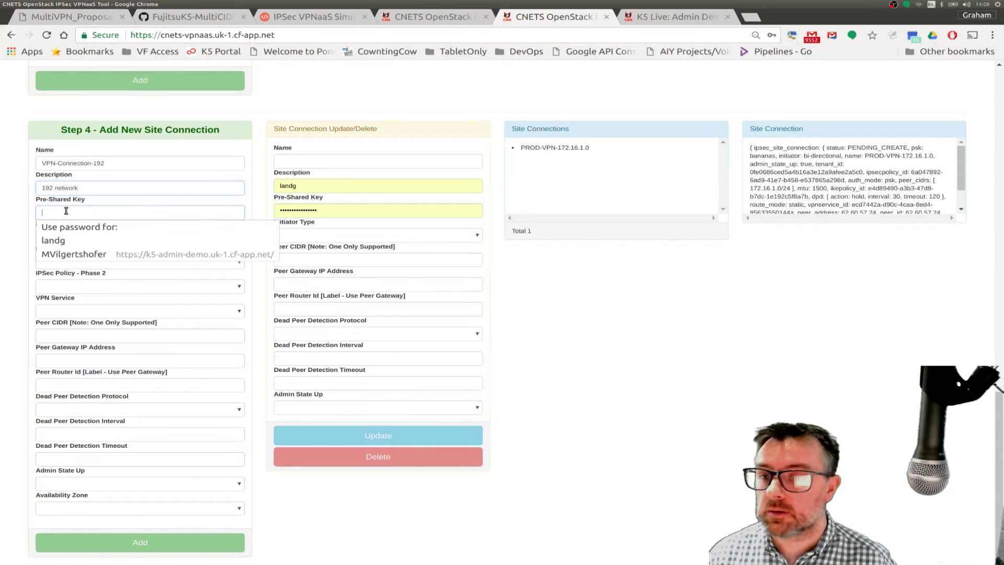
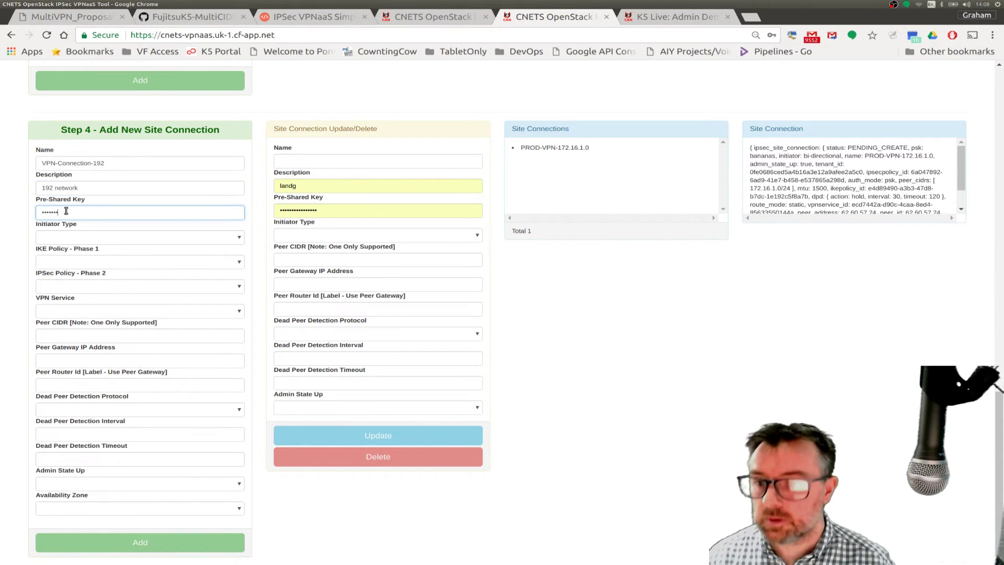
click(66, 237)
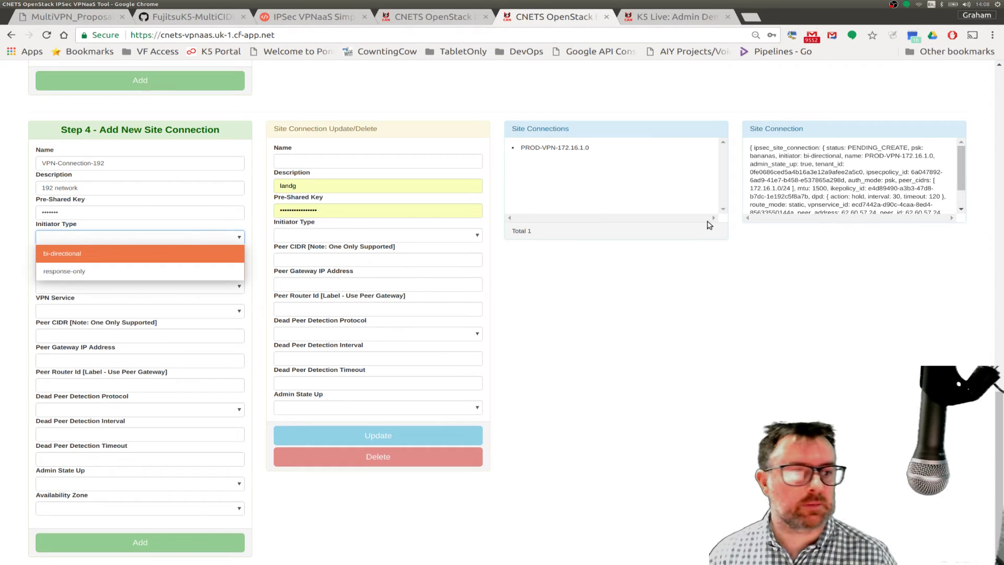
click(1002, 420)
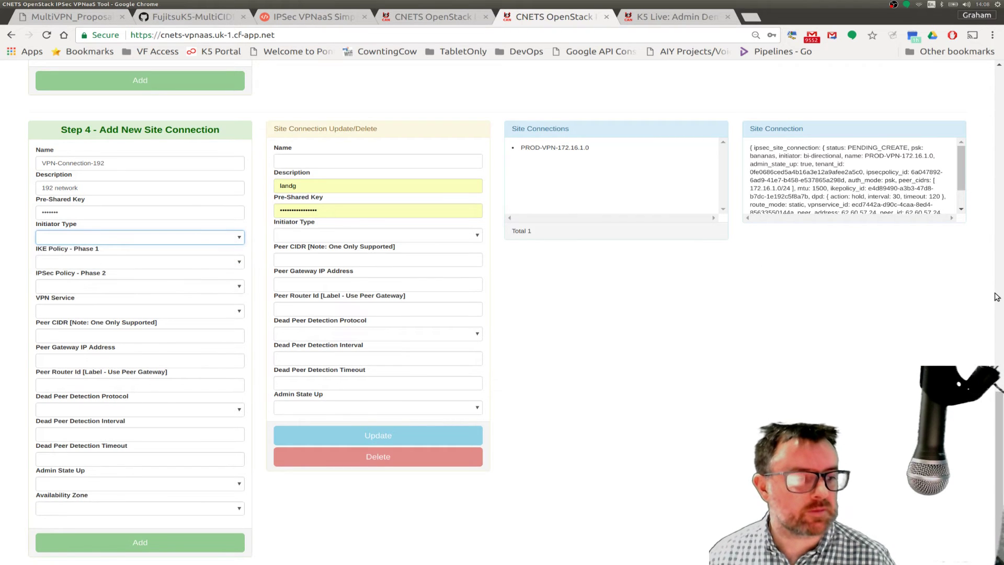
drag(999, 398, 990, 51)
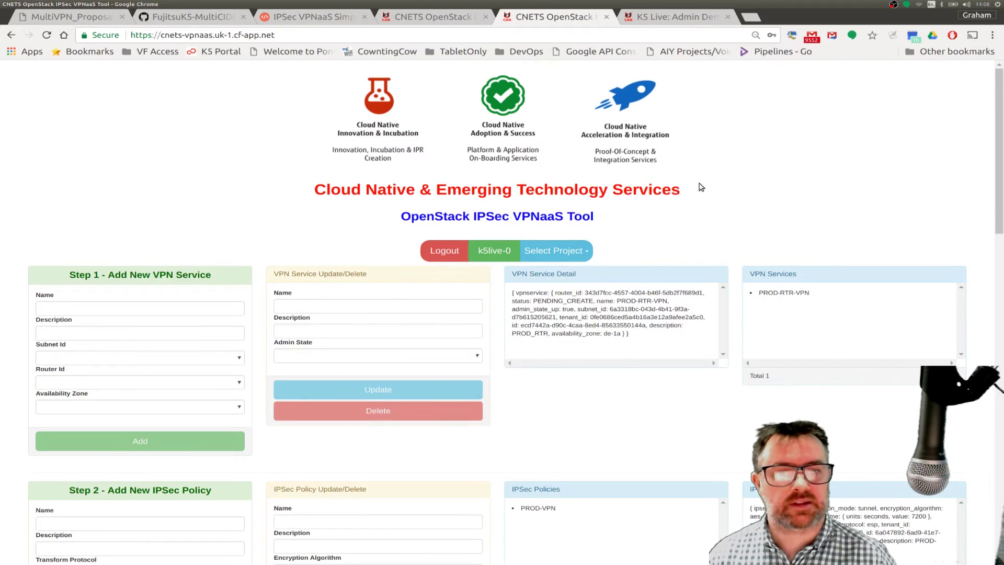
- Switch to project k5live-0 and re-enter the connection name VPN-Connection-192
click(569, 252)
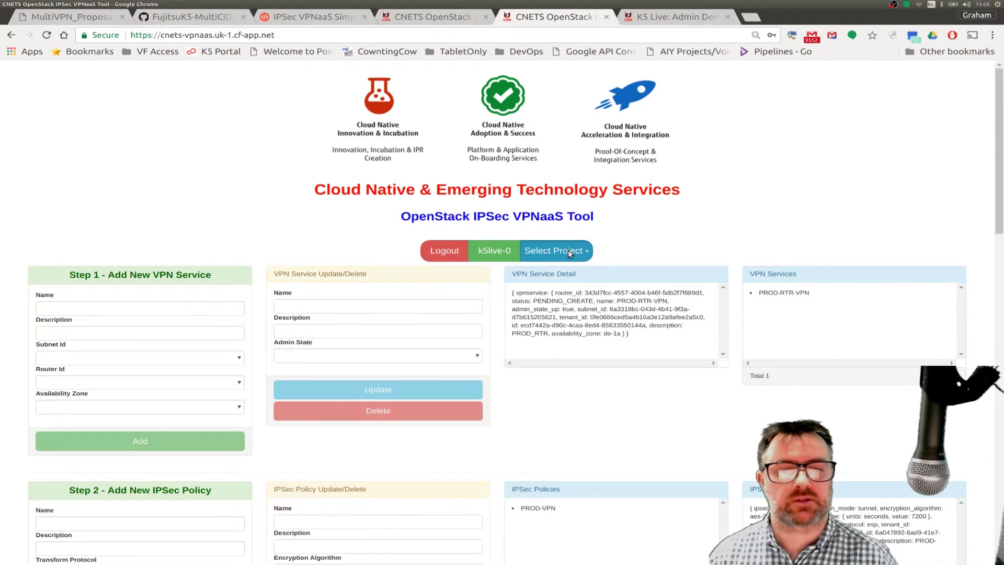
click(426, 294)
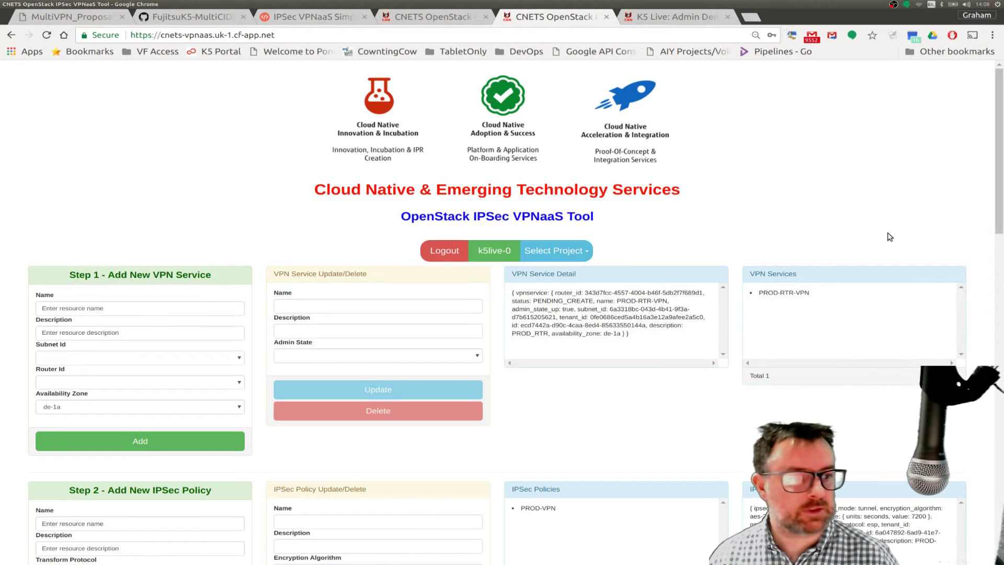
drag(999, 219, 1000, 541)
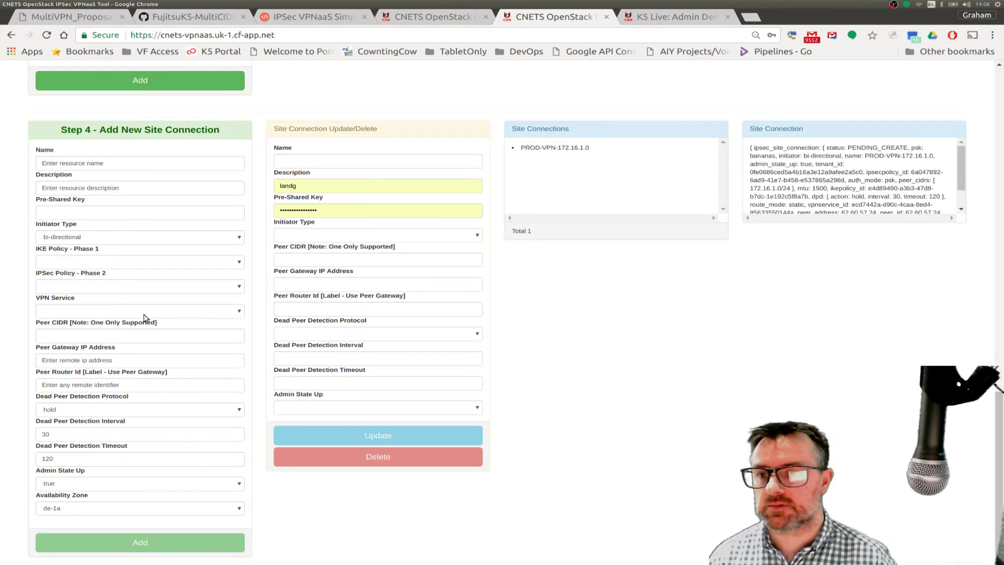
drag(99, 164, 25, 167)
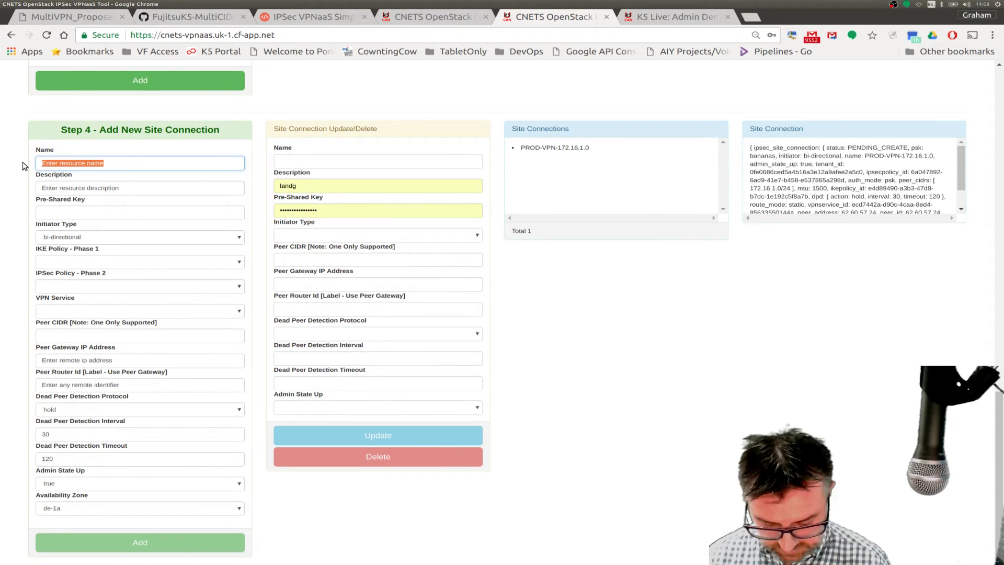
text(VPN)
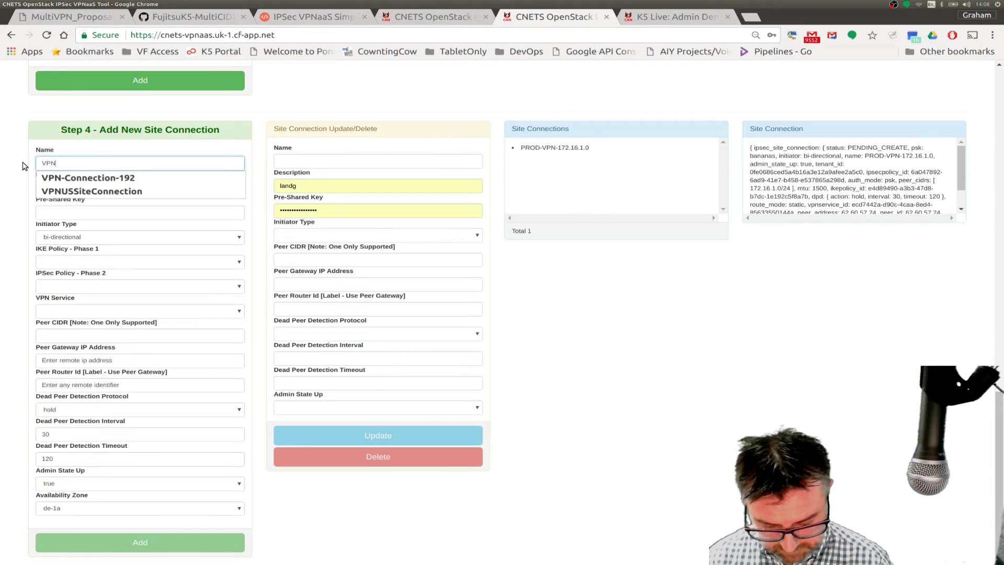
text(-Connection-1)
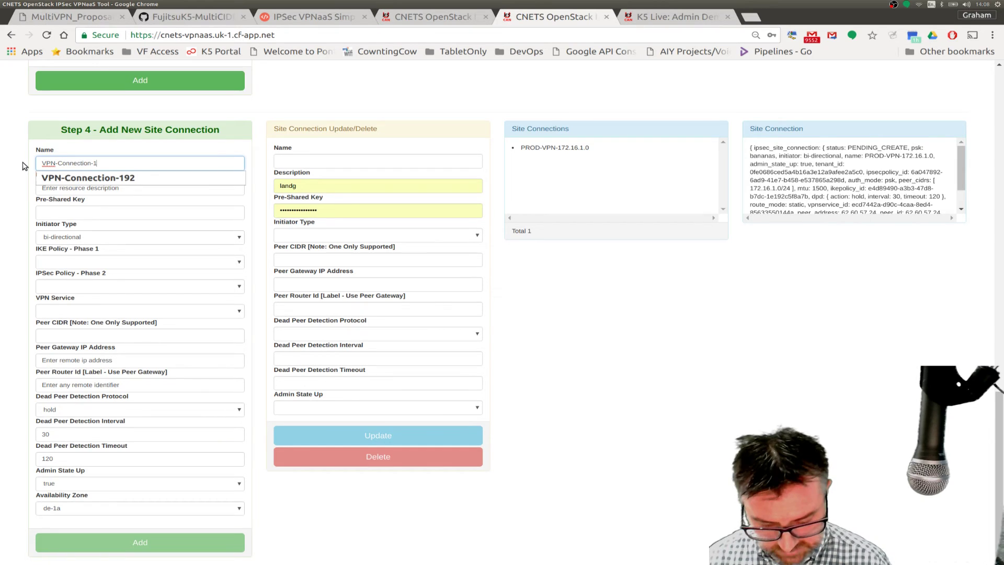
text(92)
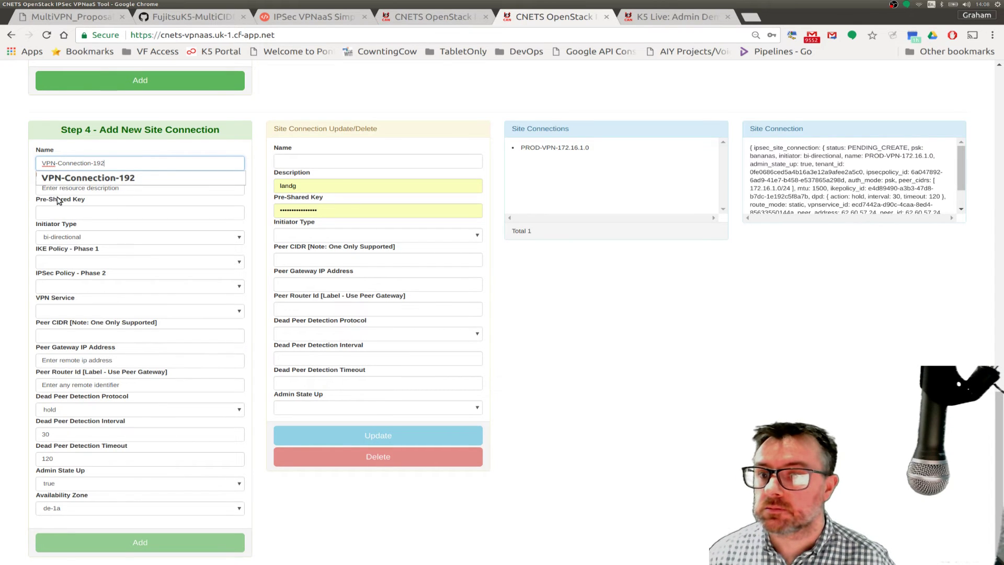
- Enter the description '192 network' and the pre-shared key
click(57, 192)
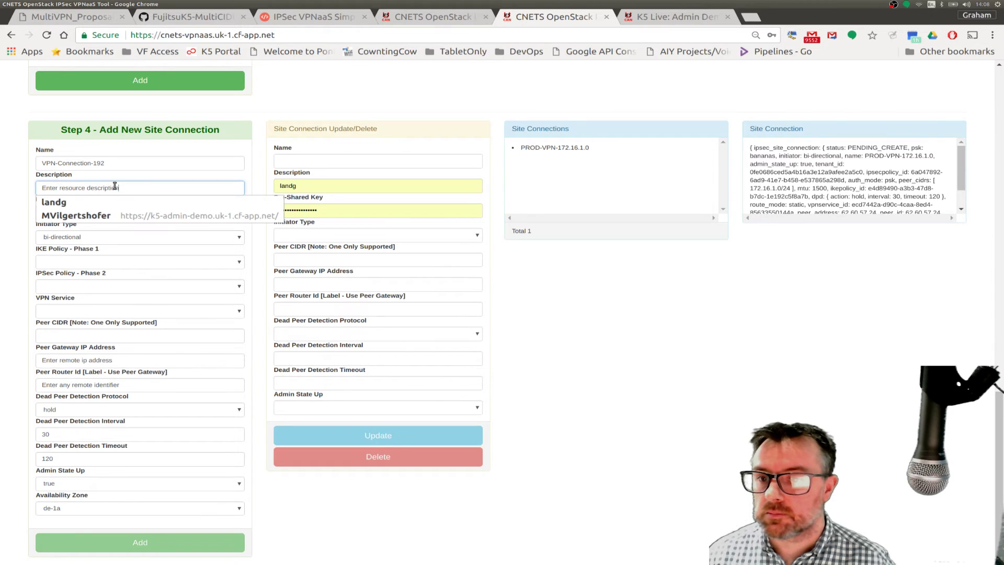
drag(121, 188, 27, 192)
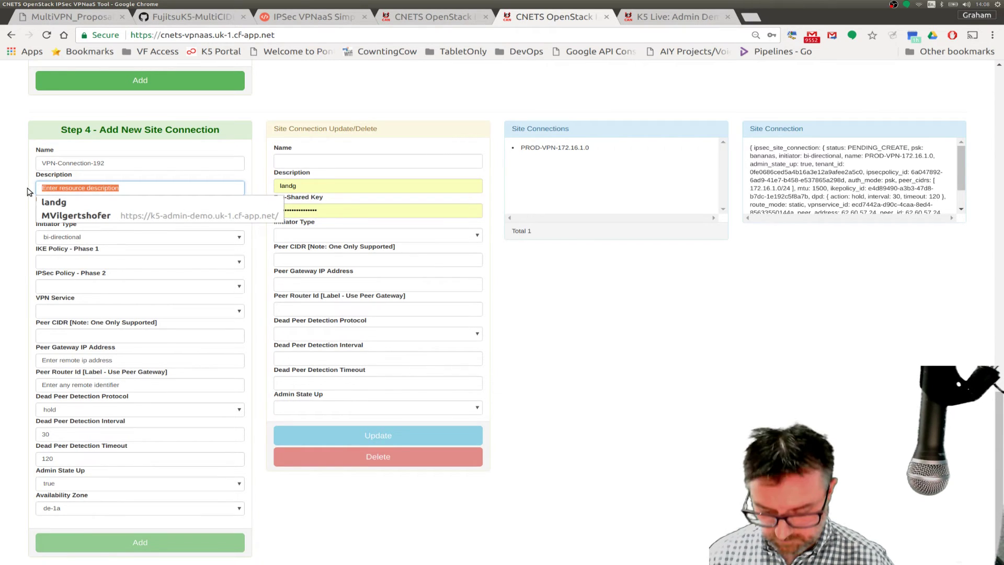
text(192 network)
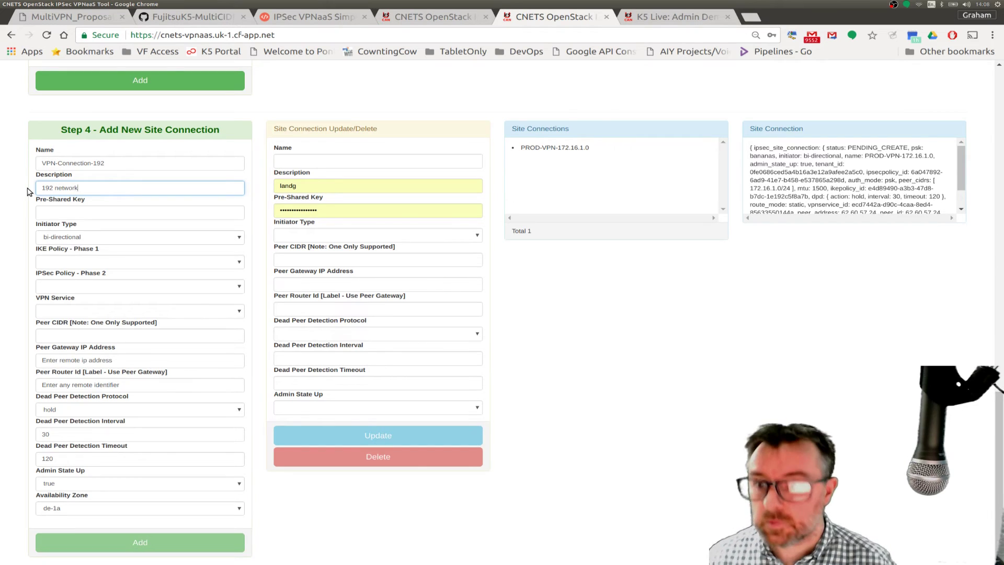
click(55, 213)
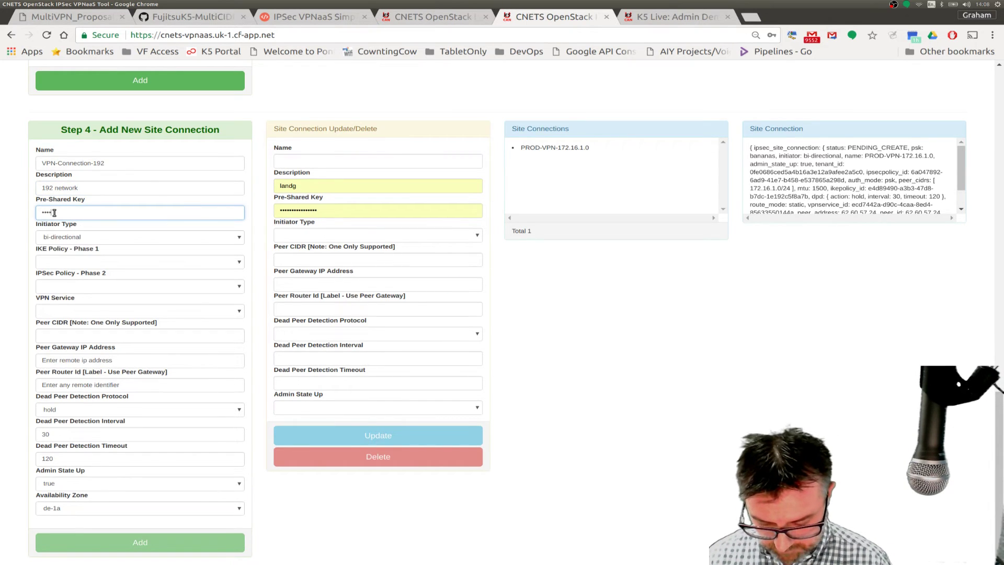
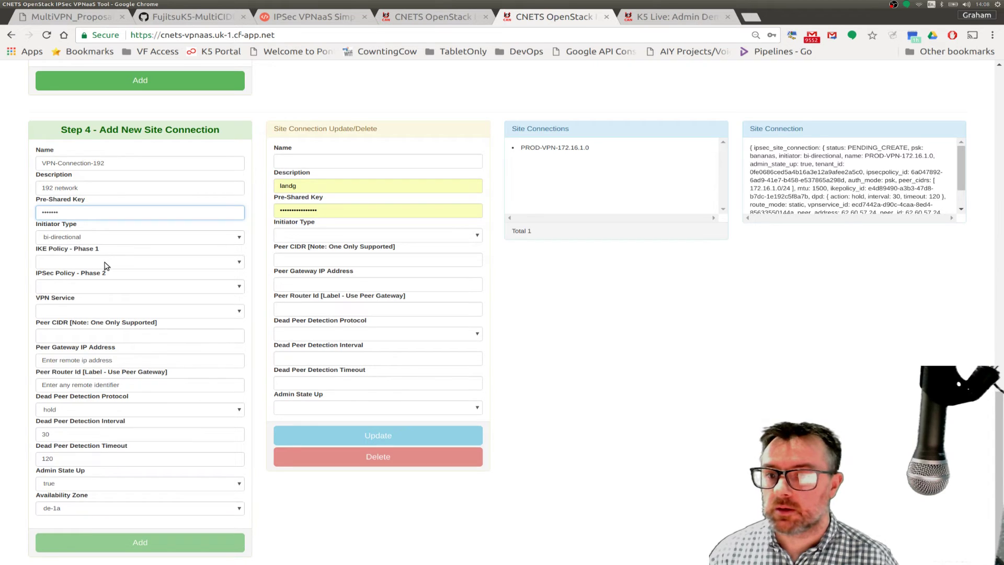
- Choose PROD-VPN for both IKE and IPSec policies and PROD-RTR-VPN as VPN service
click(105, 263)
click(94, 276)
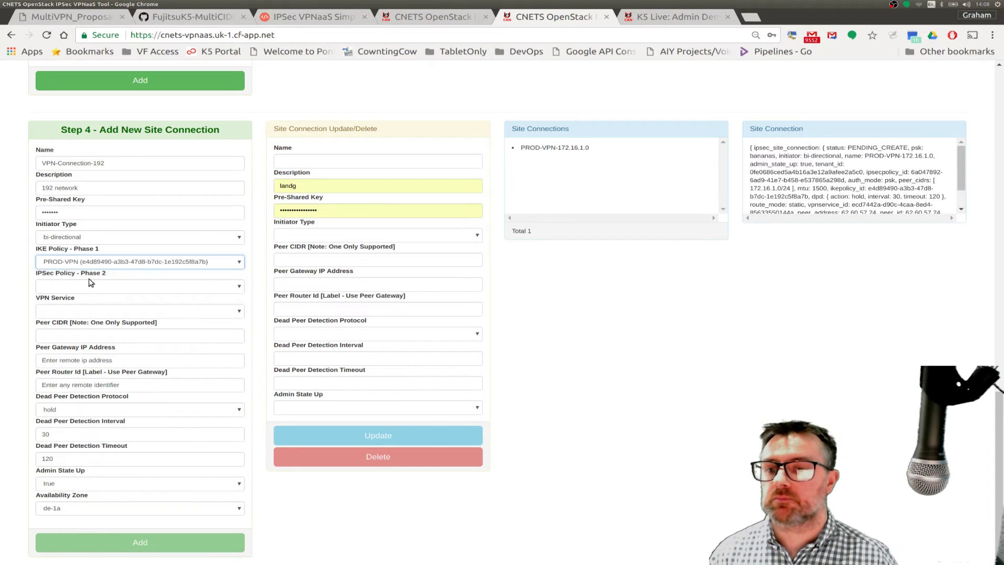
click(73, 286)
click(65, 296)
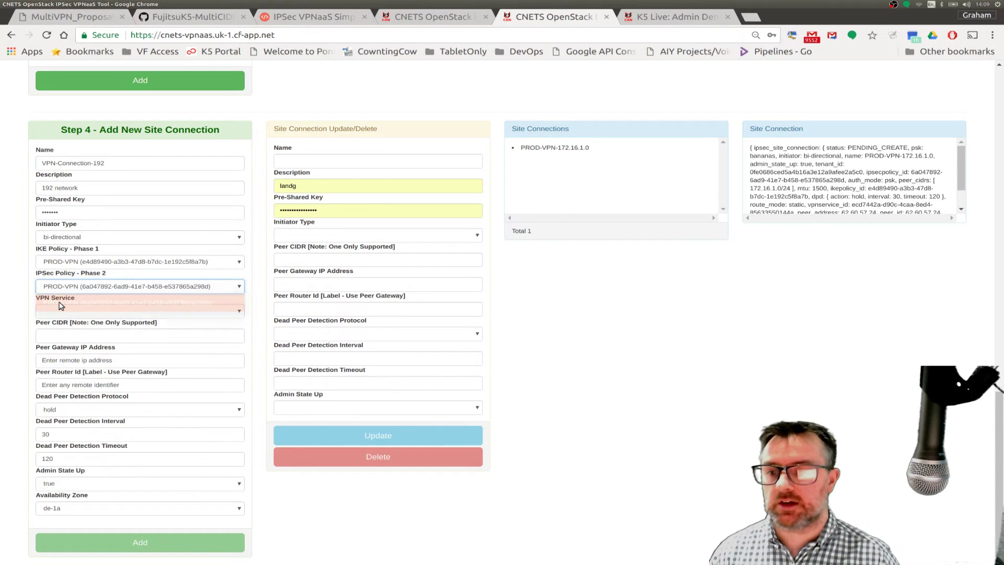
click(50, 311)
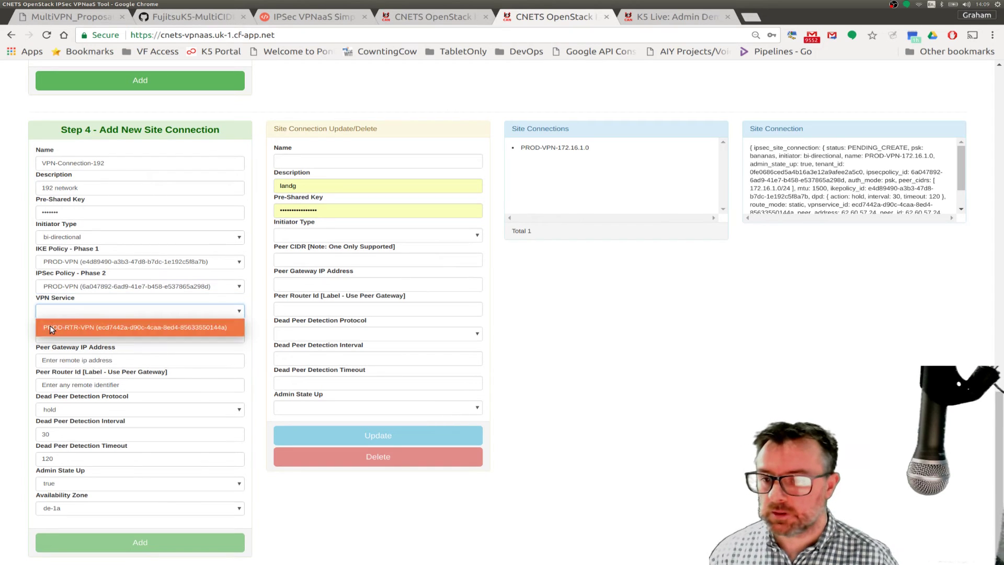
click(49, 325)
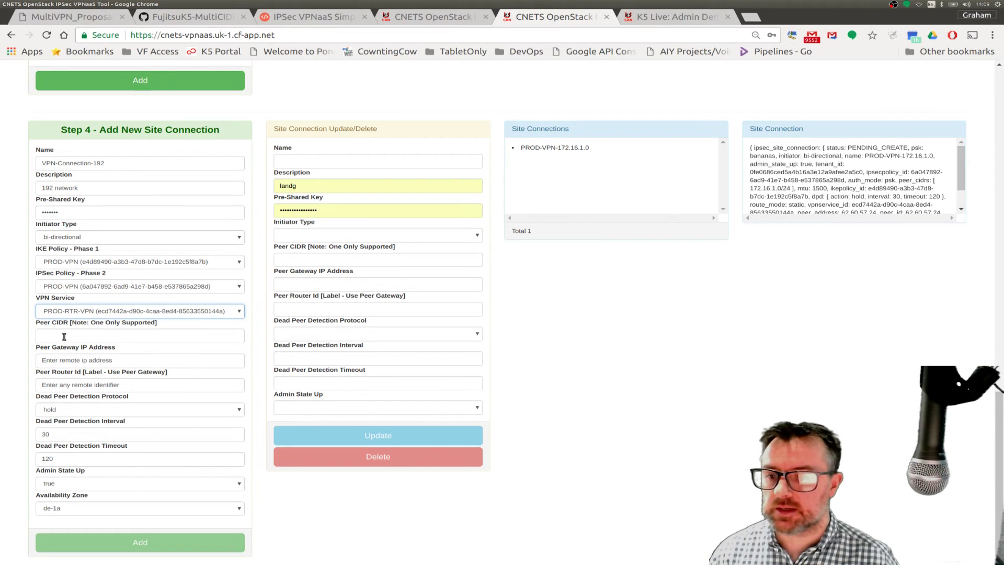
- Set the peer CIDR to 192.168.2.0/24, checking the customer subnet in the diagram
click(65, 337)
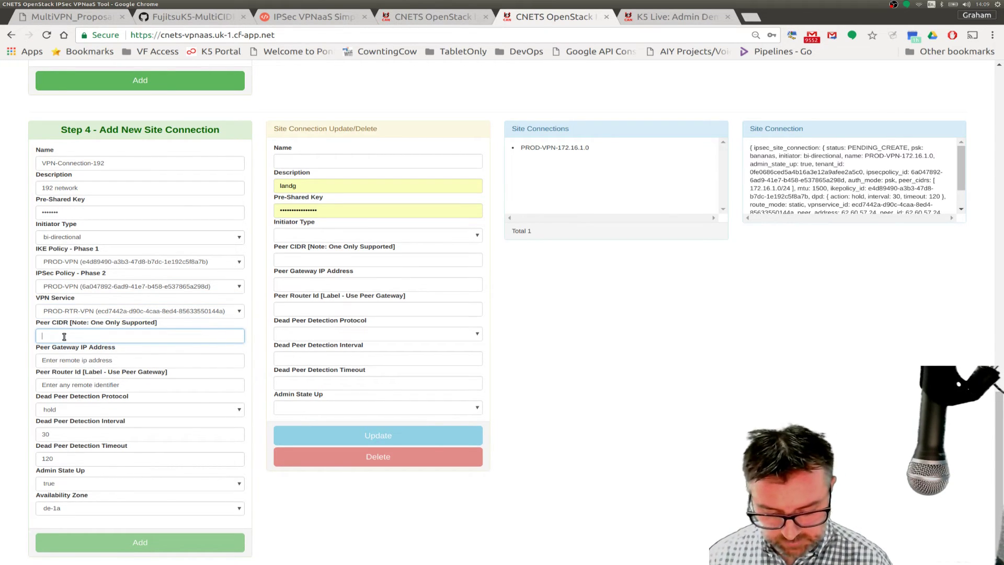
text(192.16)
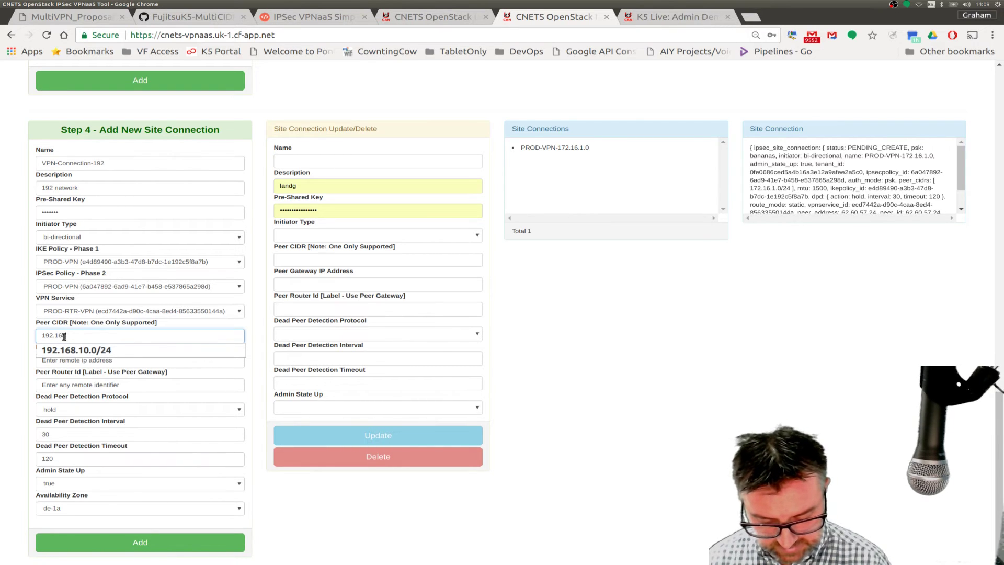
text(8.1.)
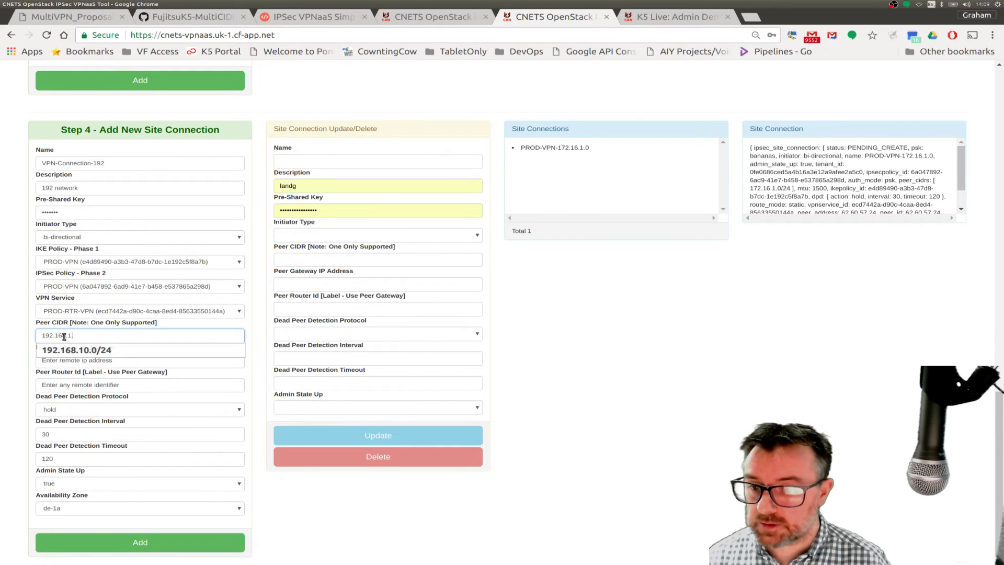
text(0/24)
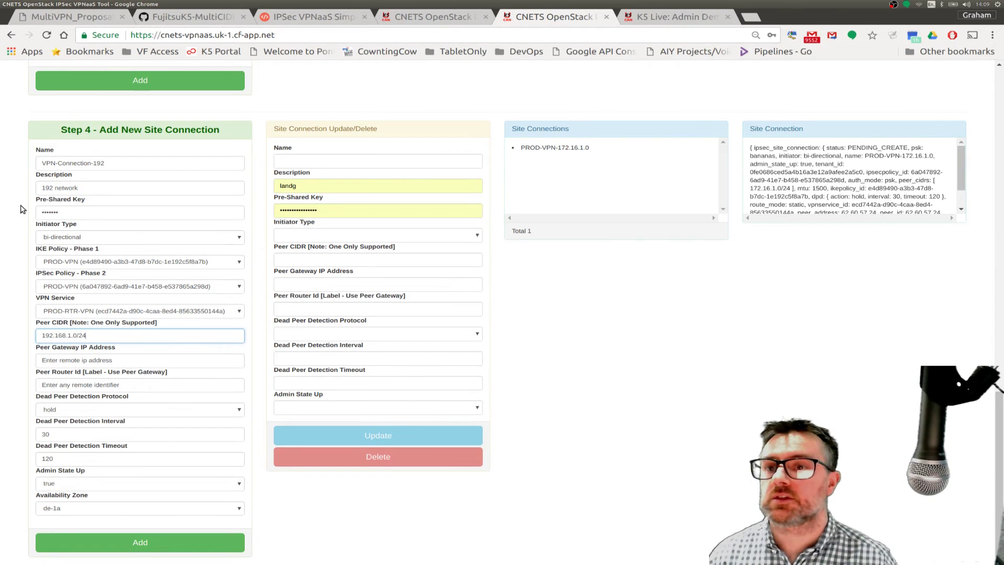
click(49, 15)
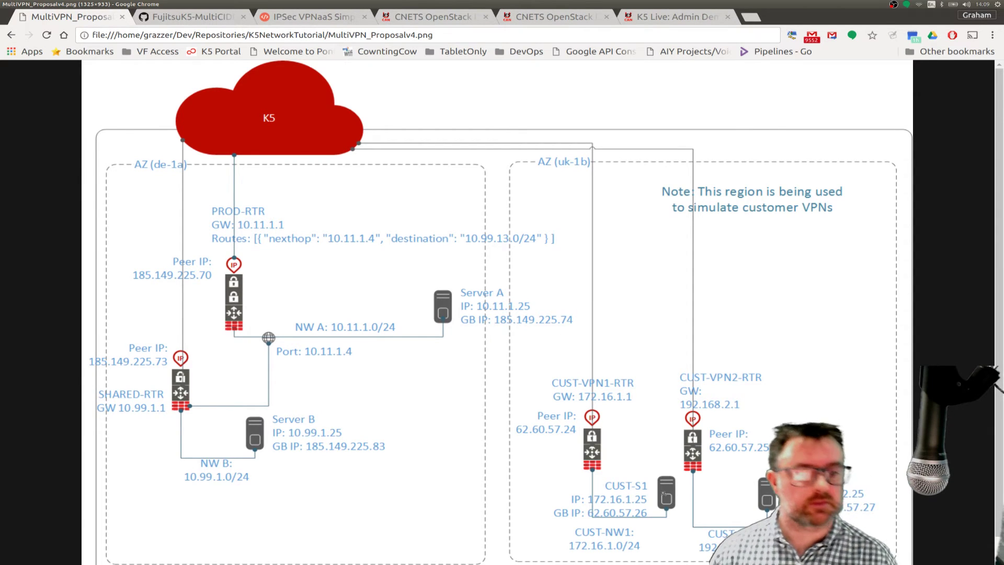
click(543, 18)
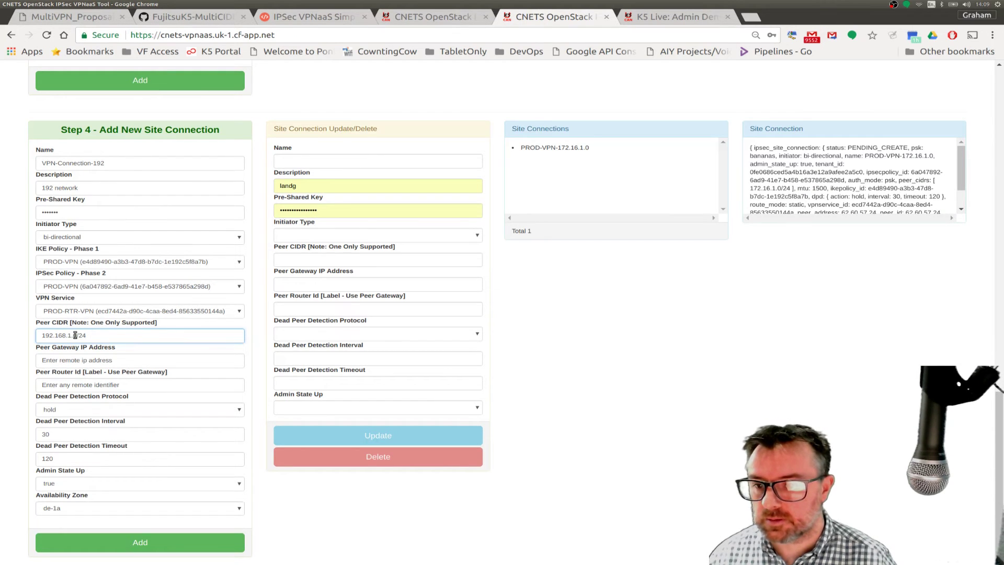
key(BackSpace)
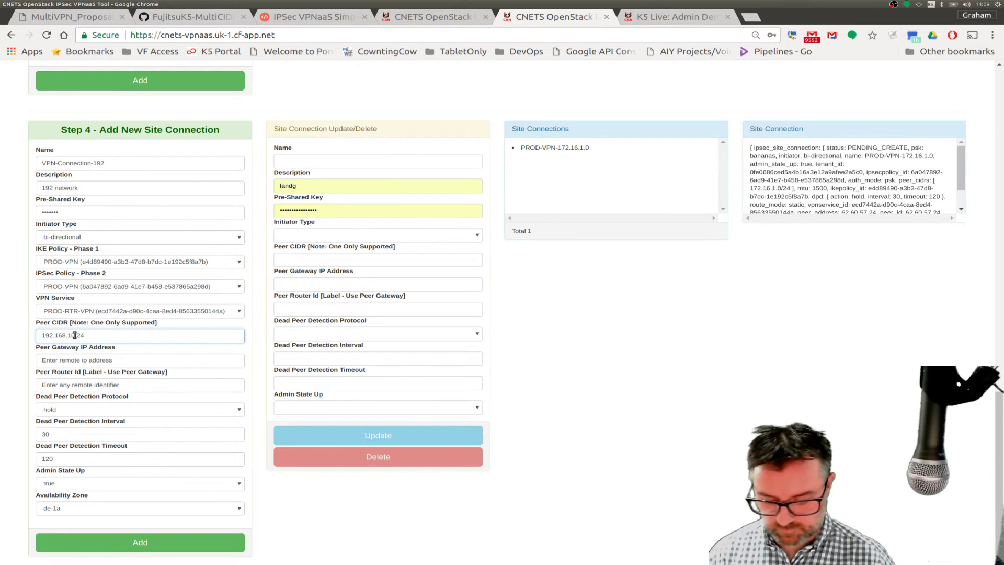
text(2)
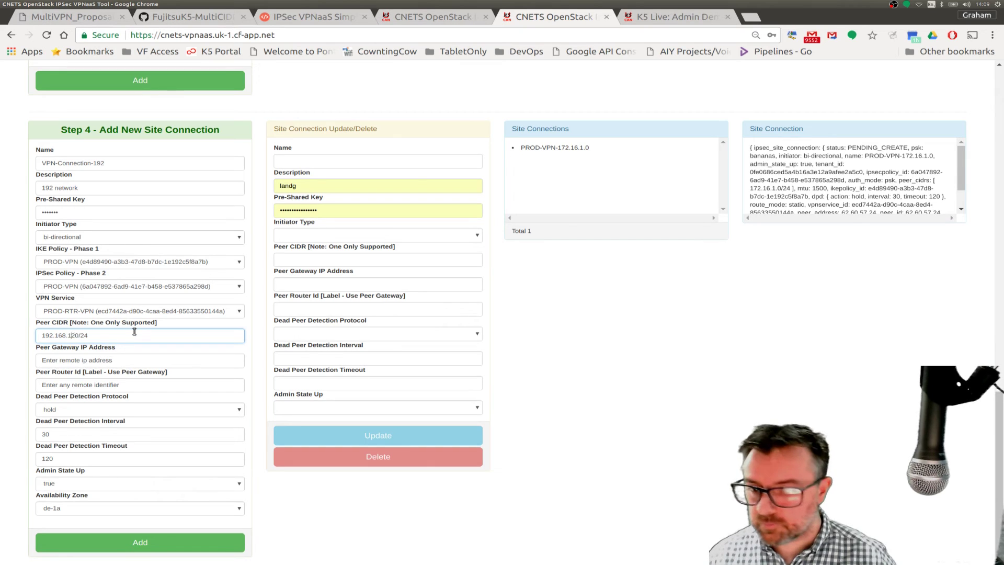
key(BackSpace)
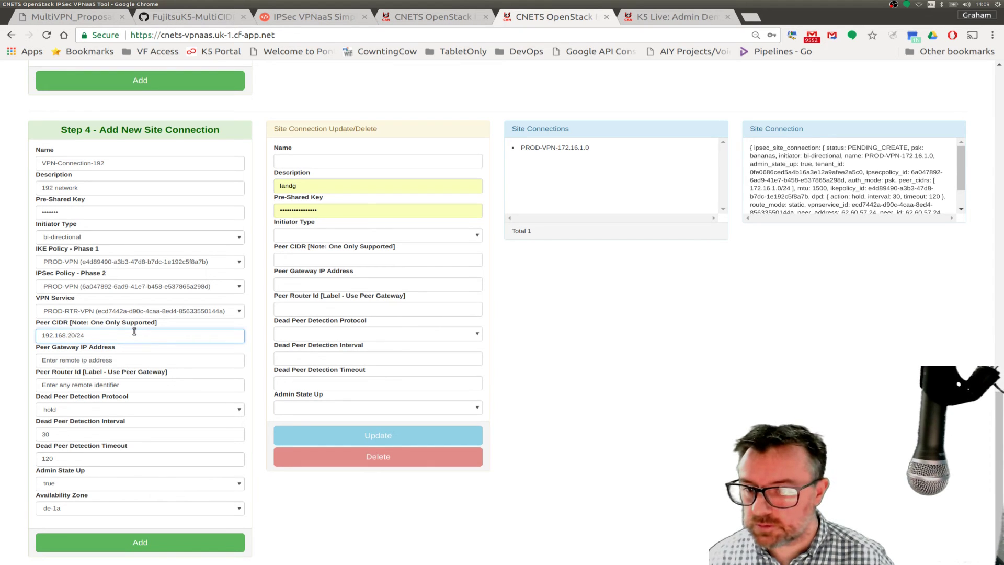
text(.2.)
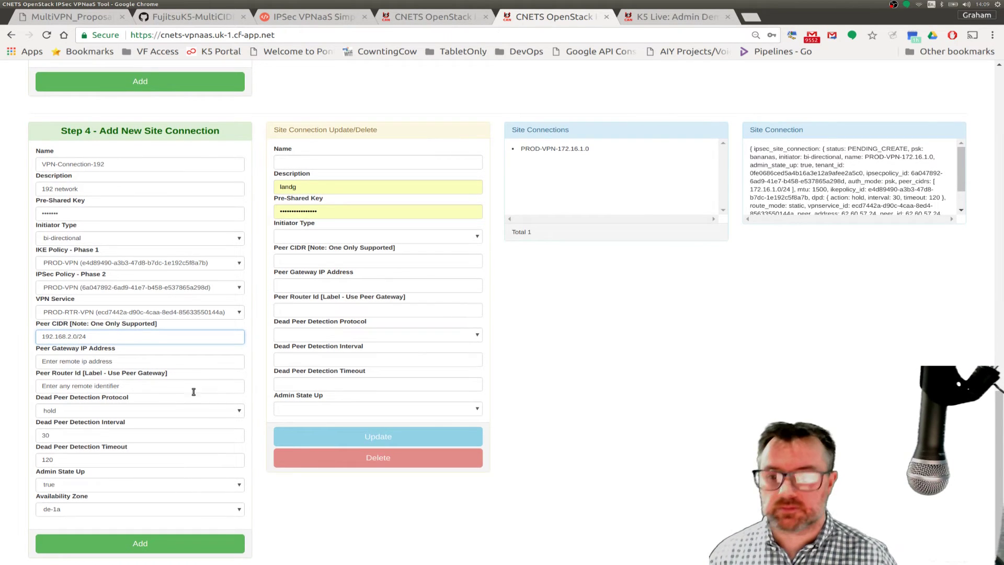
click(65, 14)
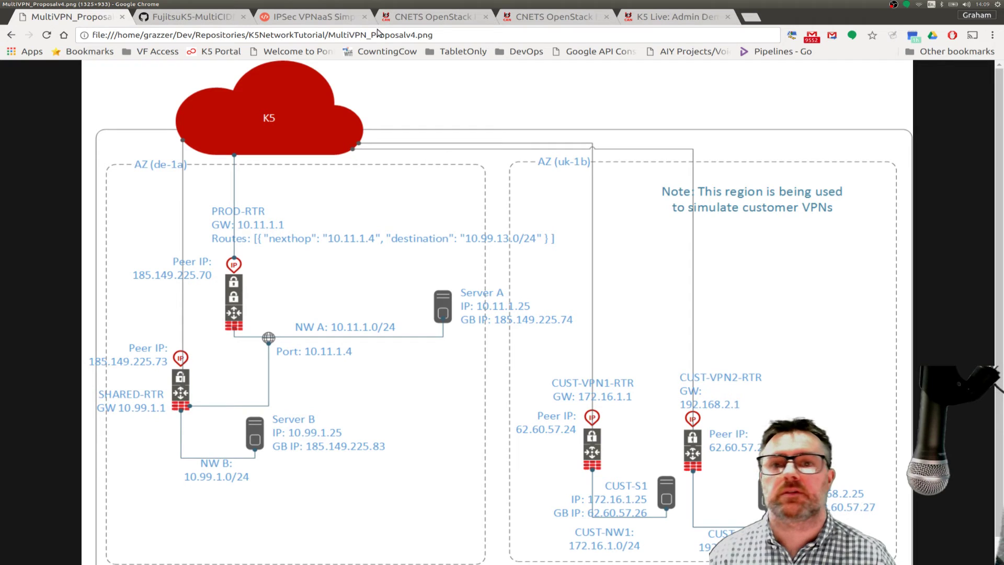
- Set peer gateway IP and peer router id to 62.60.57.25 and add VPN-Connection-192
click(526, 18)
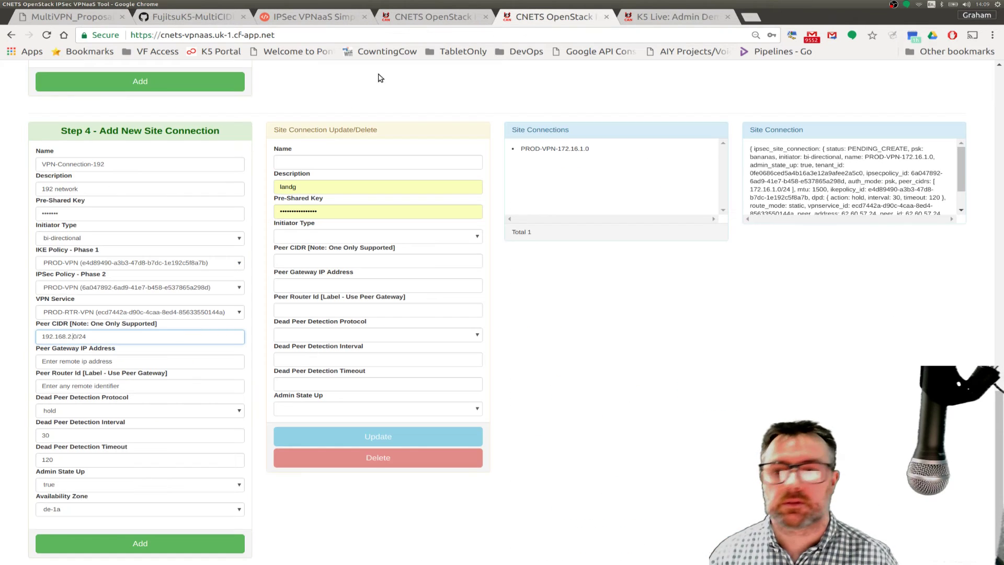
click(119, 361)
drag(119, 360, 31, 366)
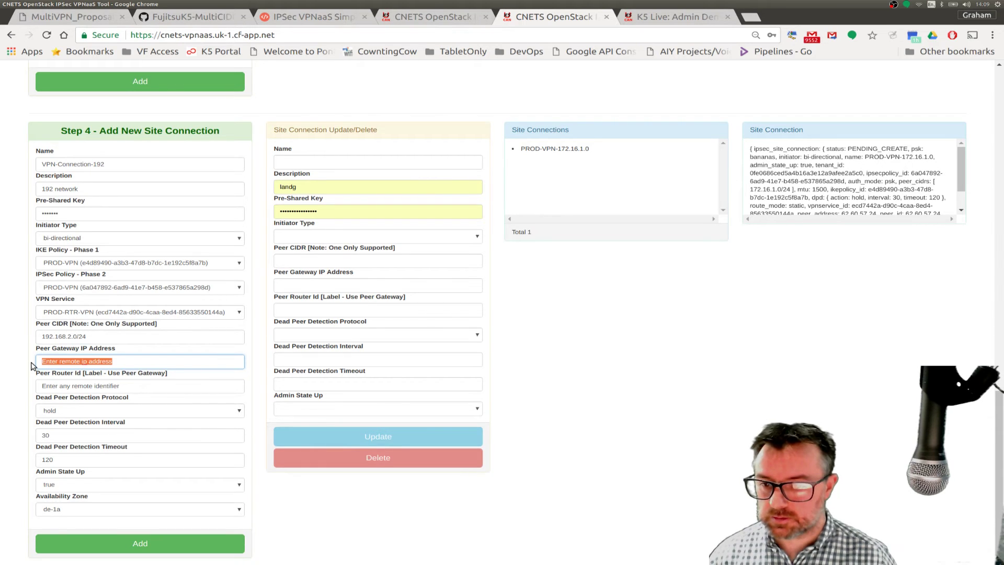
text(62.)
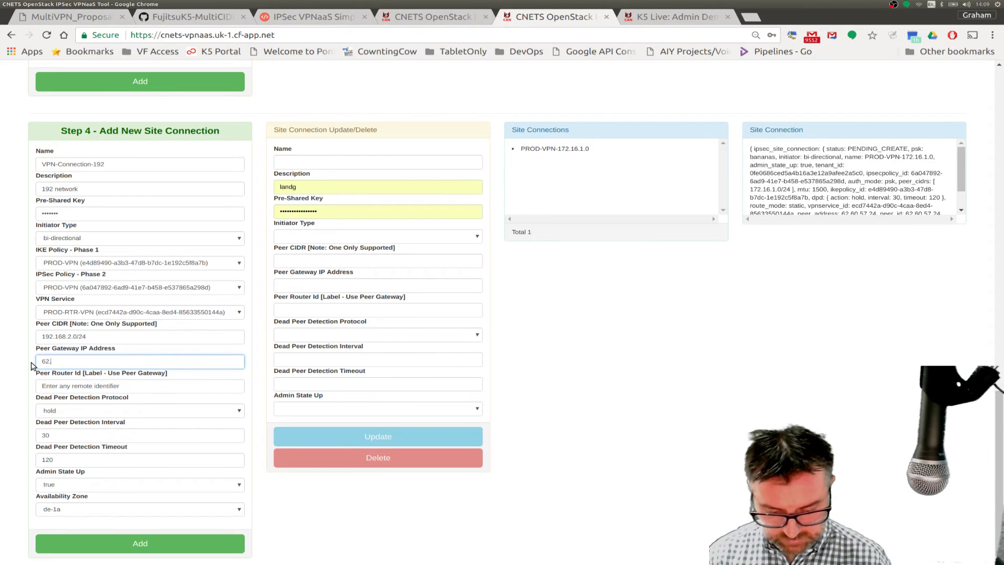
text(60.57.25)
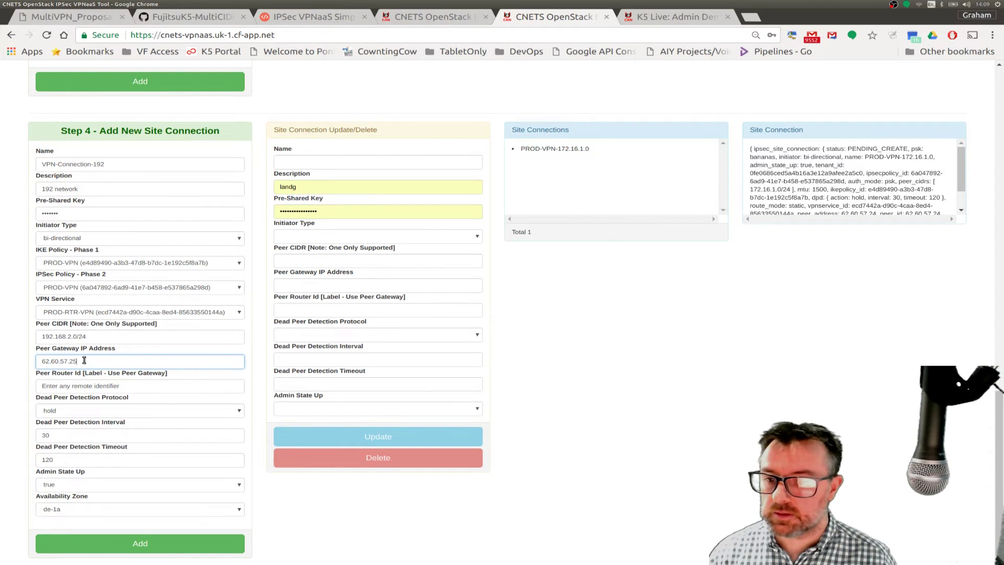
drag(84, 361, 30, 362)
key(ctrl+c)
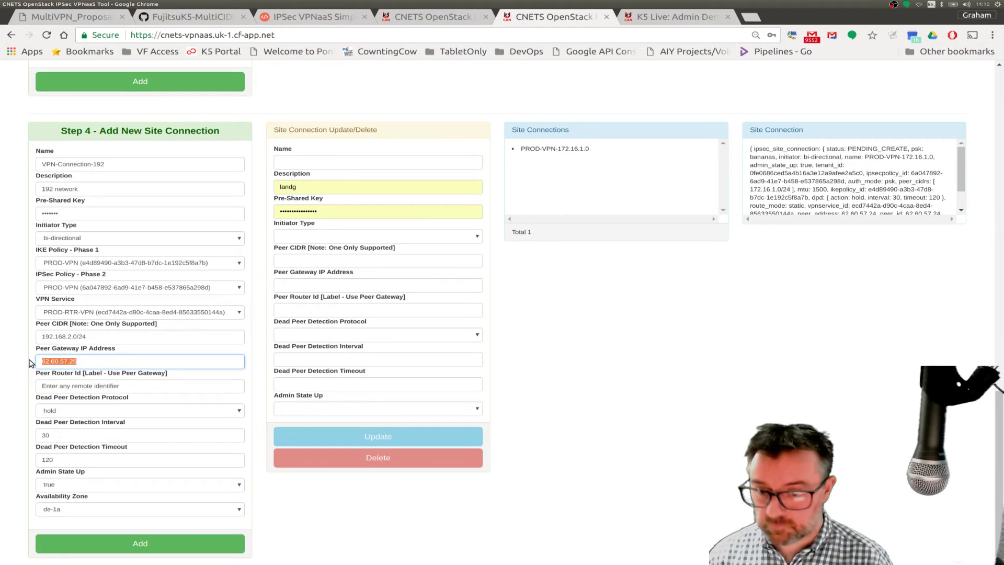
click(125, 387)
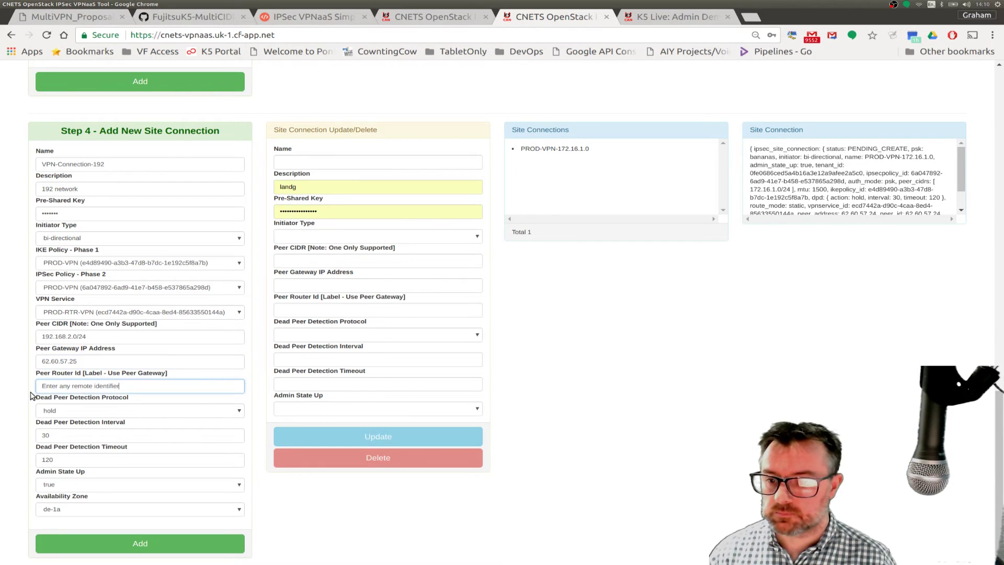
drag(29, 396, 42, 386)
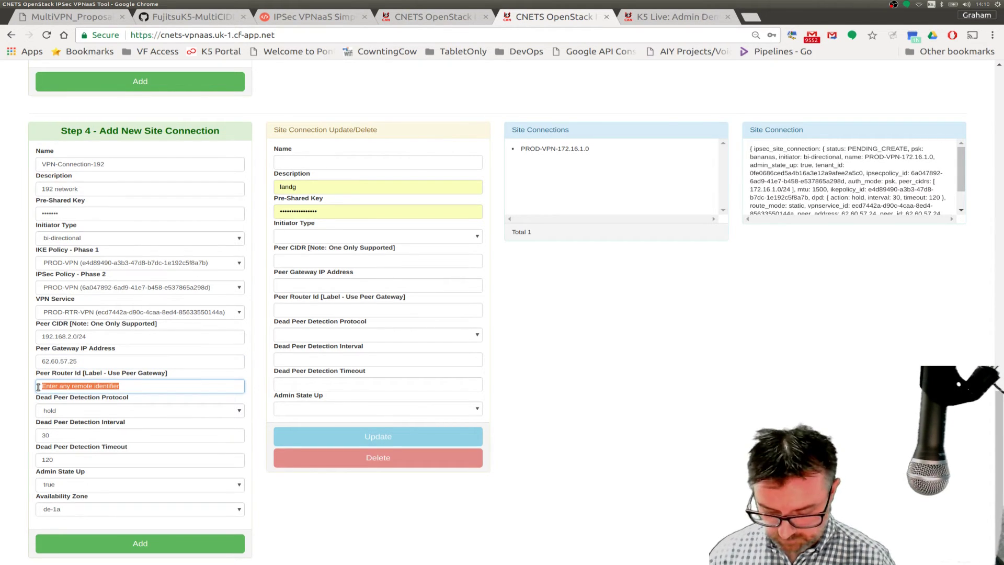
key(ctrl+v)
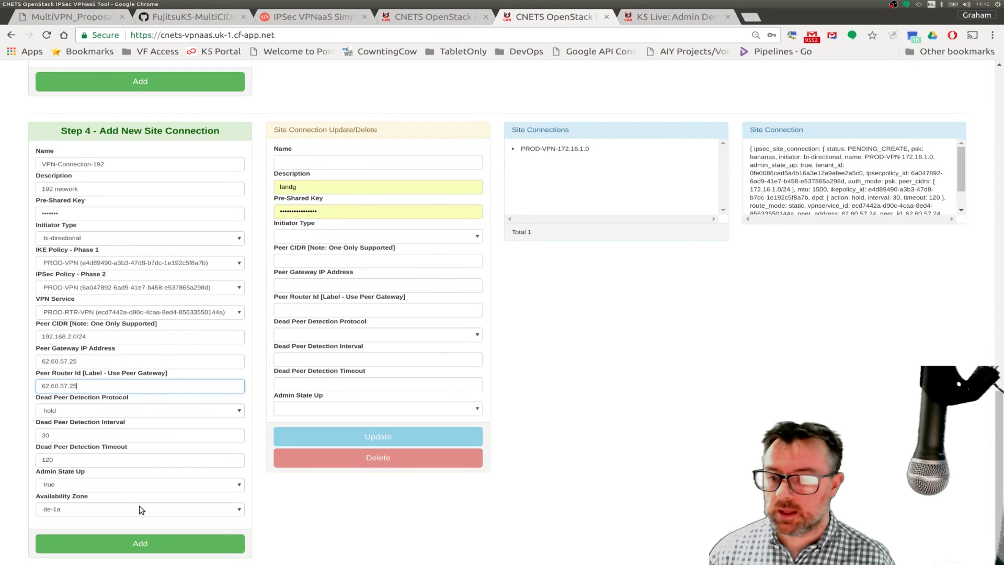
click(120, 536)
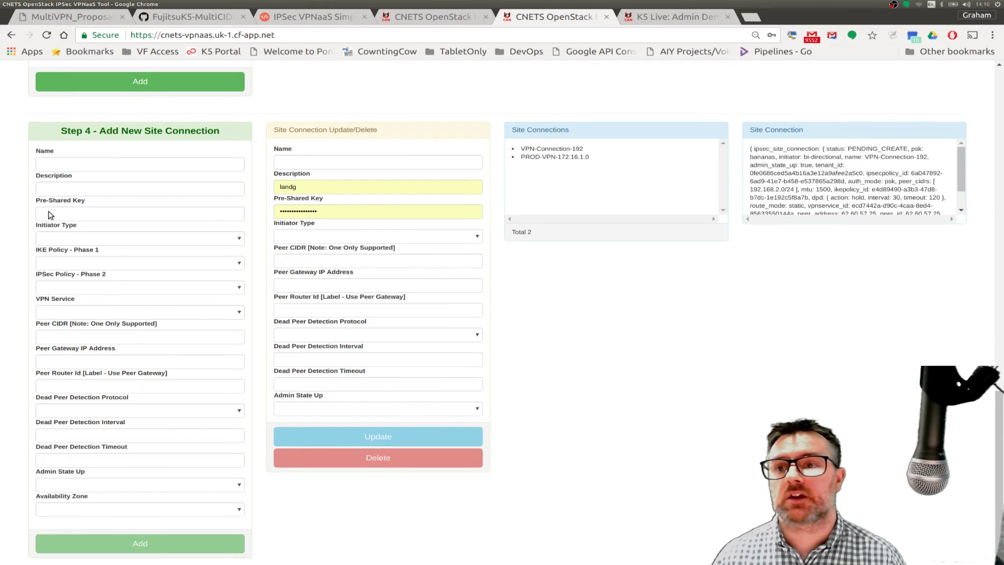
click(57, 21)
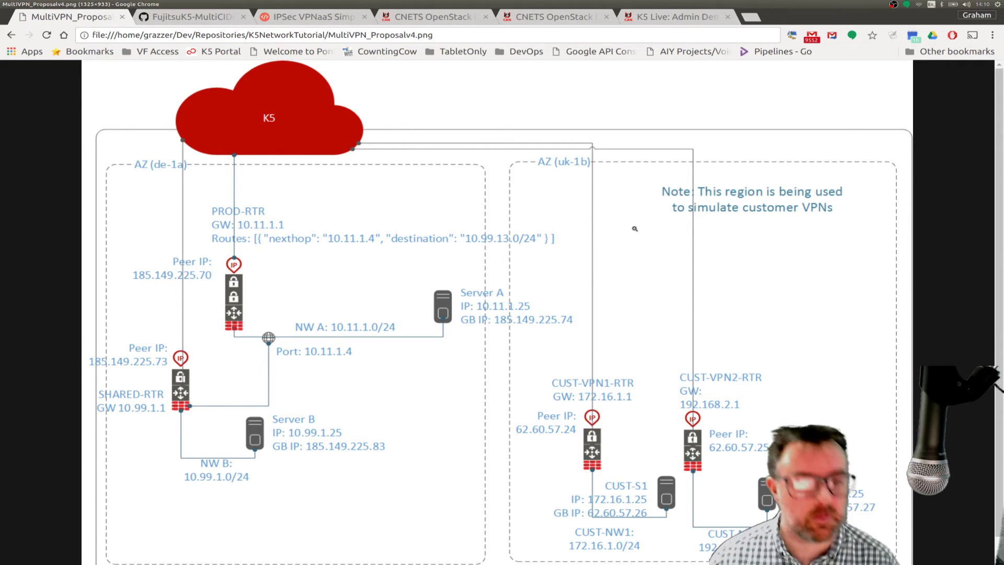
click(565, 16)
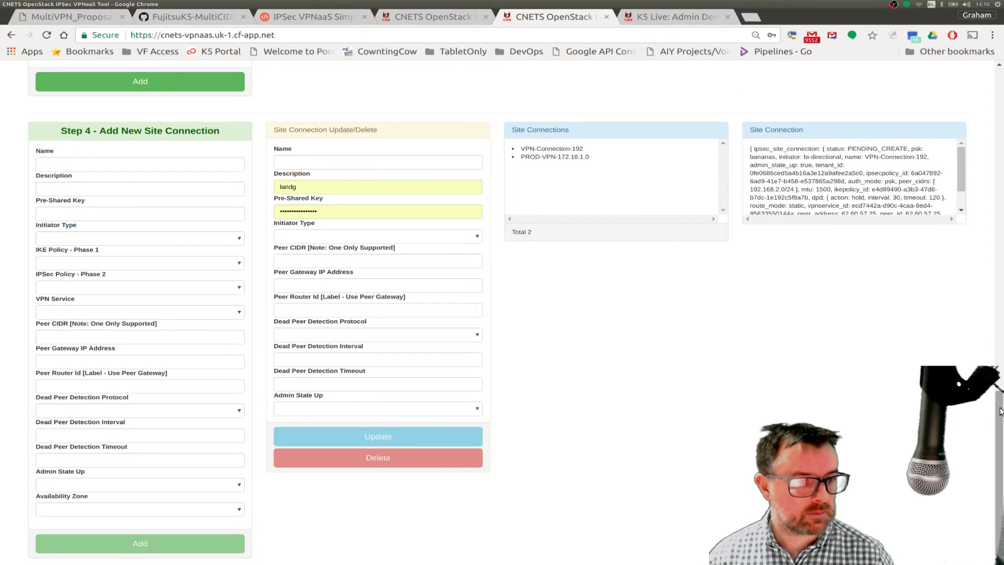
- Log out, then log back in with the saved contract details in region uk-1
click(996, 270)
scroll(996, 269, up, 12)
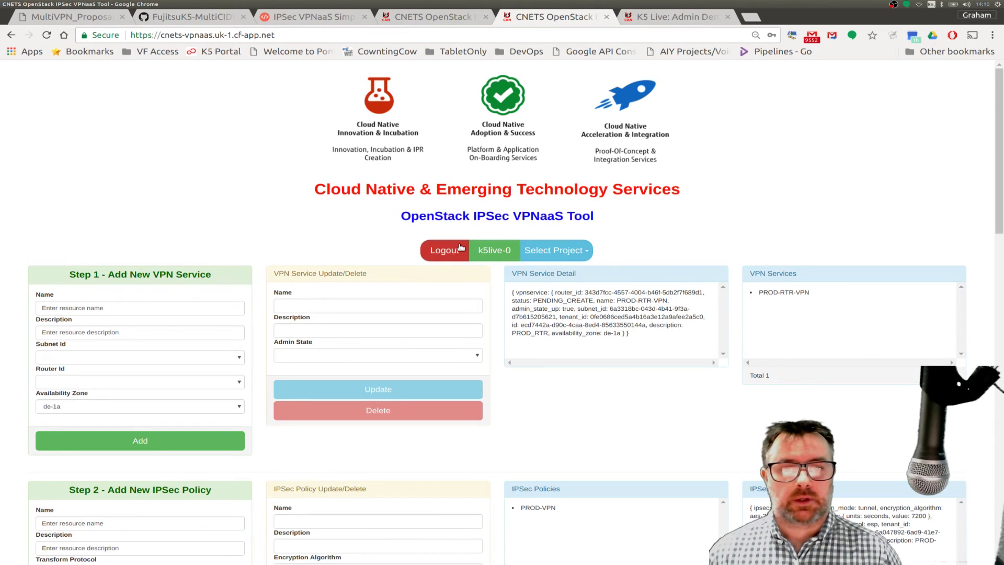
click(437, 253)
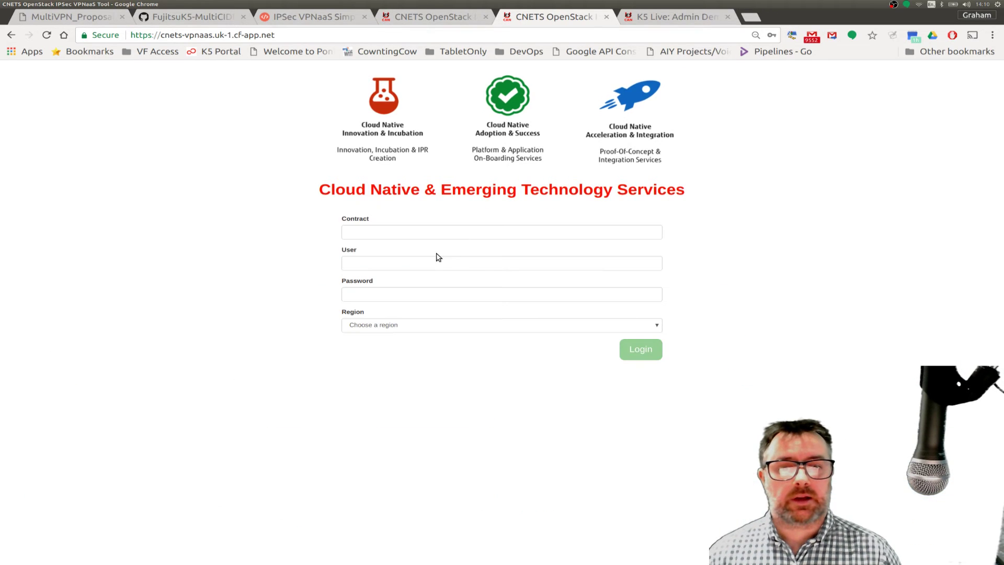
click(411, 228)
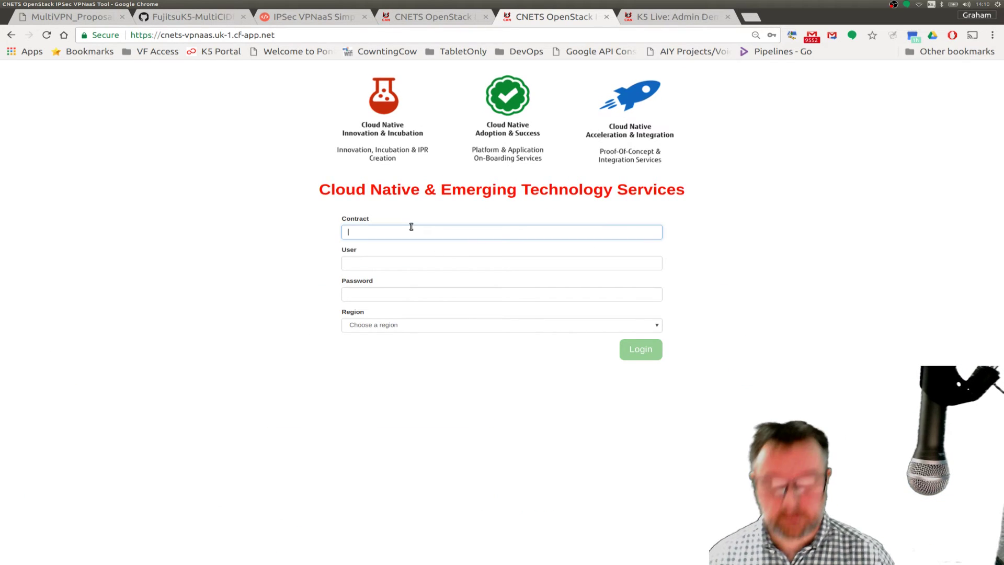
text(yssmw1yi)
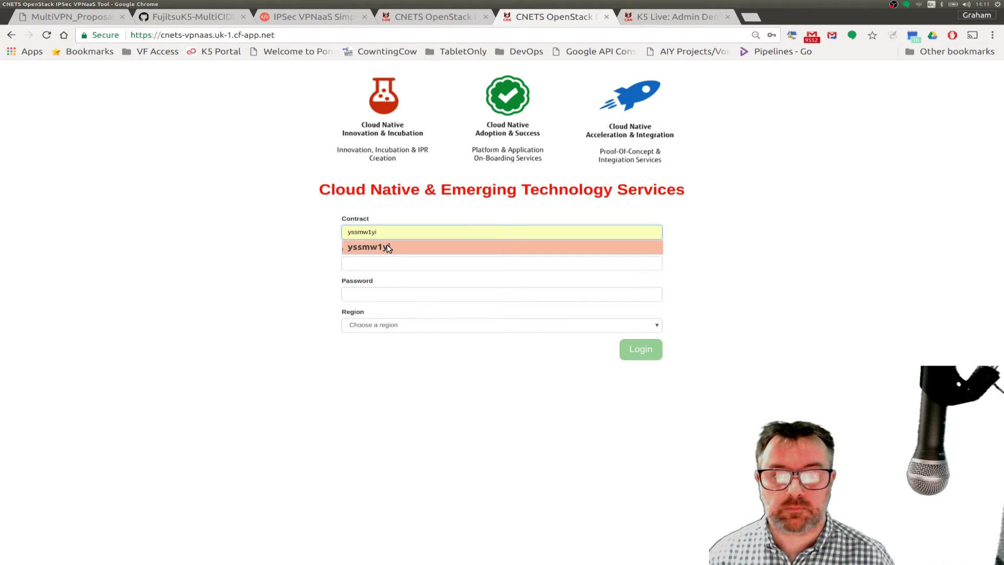
click(388, 248)
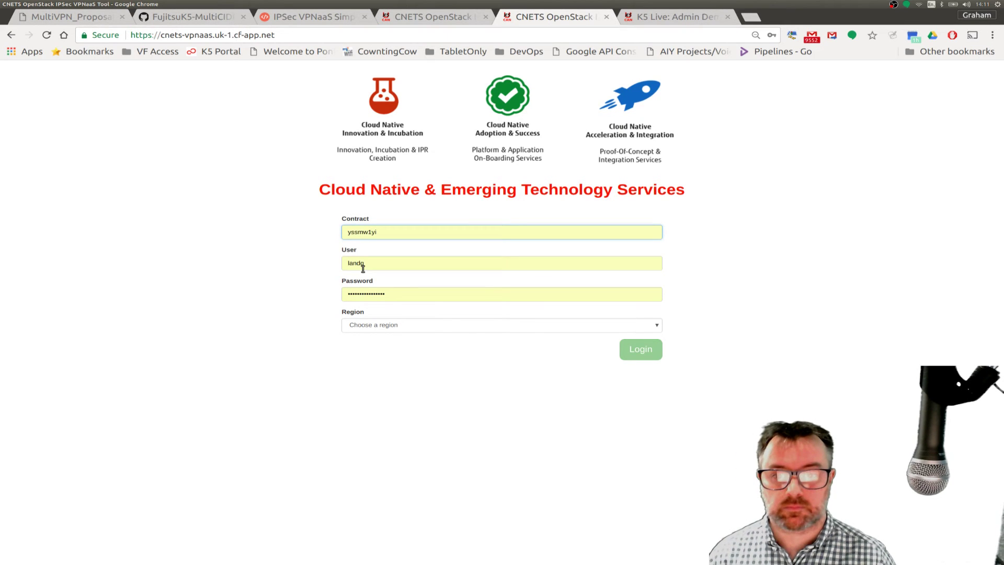
click(362, 327)
click(356, 350)
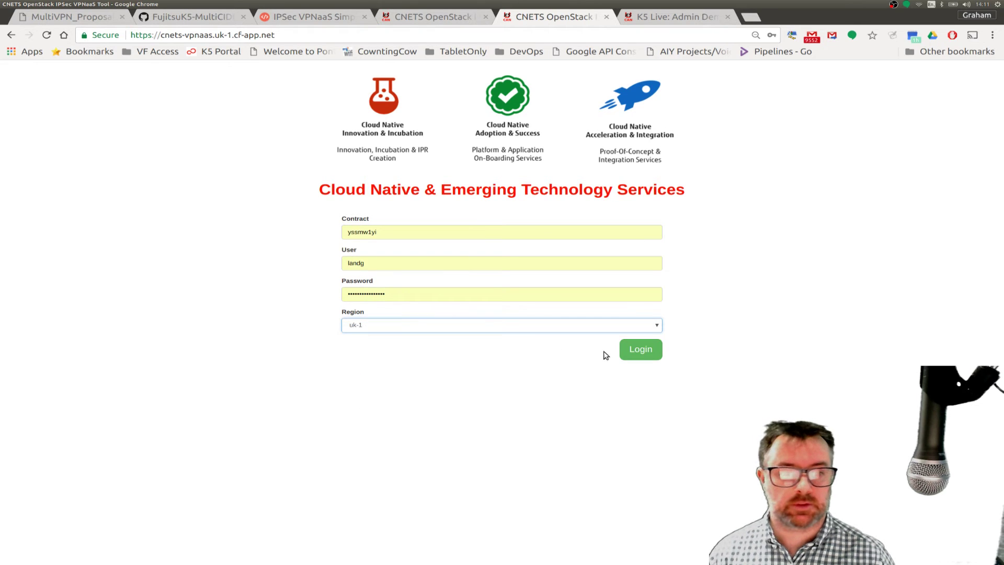
click(635, 351)
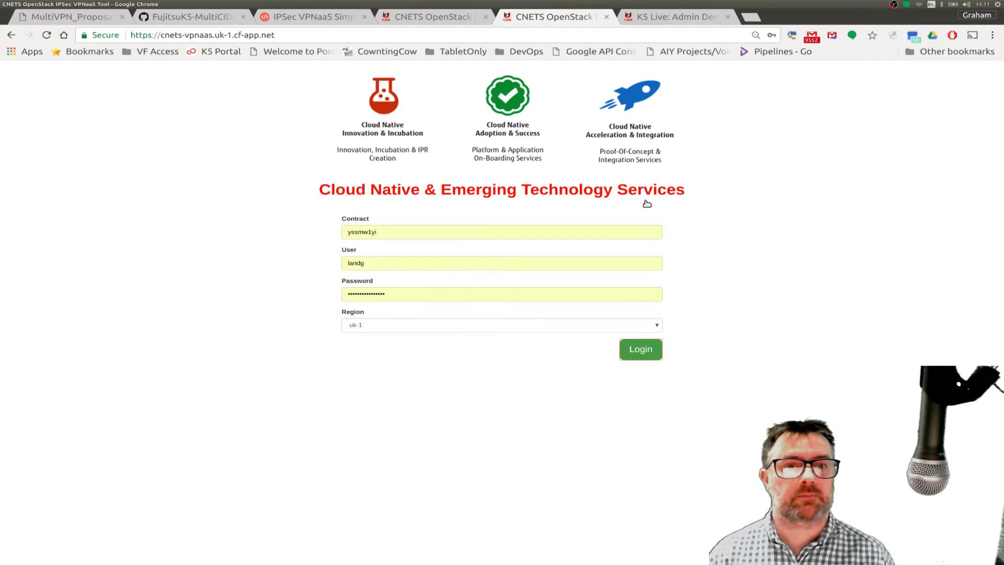
- After glancing at the other tabs, select project 5_Minute_Video_Series, which has zero VPN services
click(670, 18)
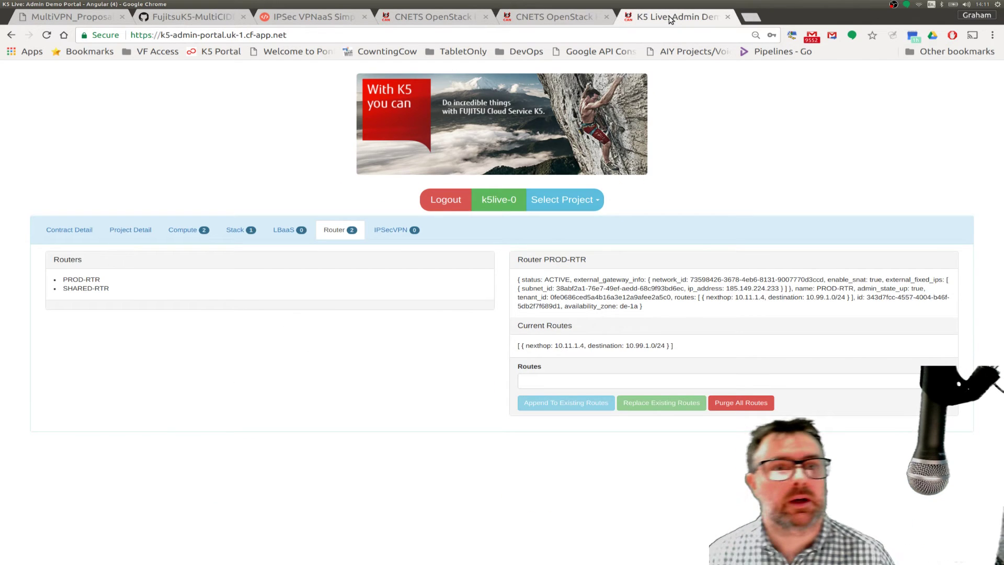
click(568, 17)
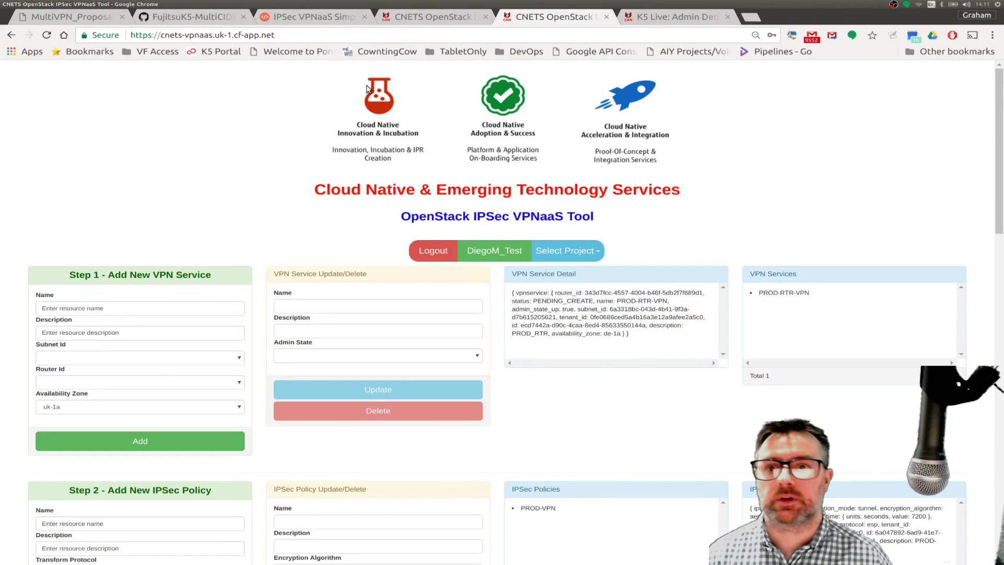
click(79, 19)
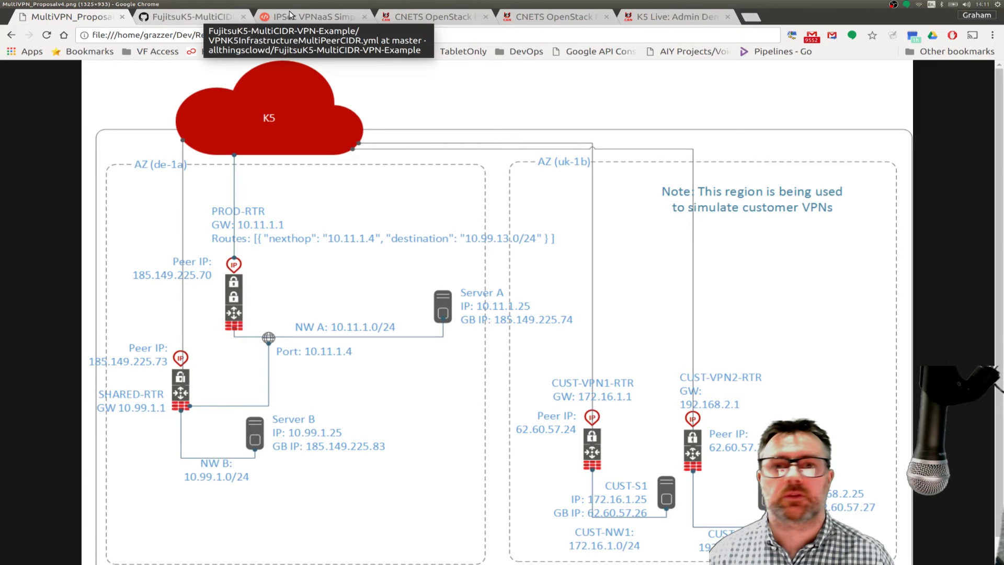
click(442, 17)
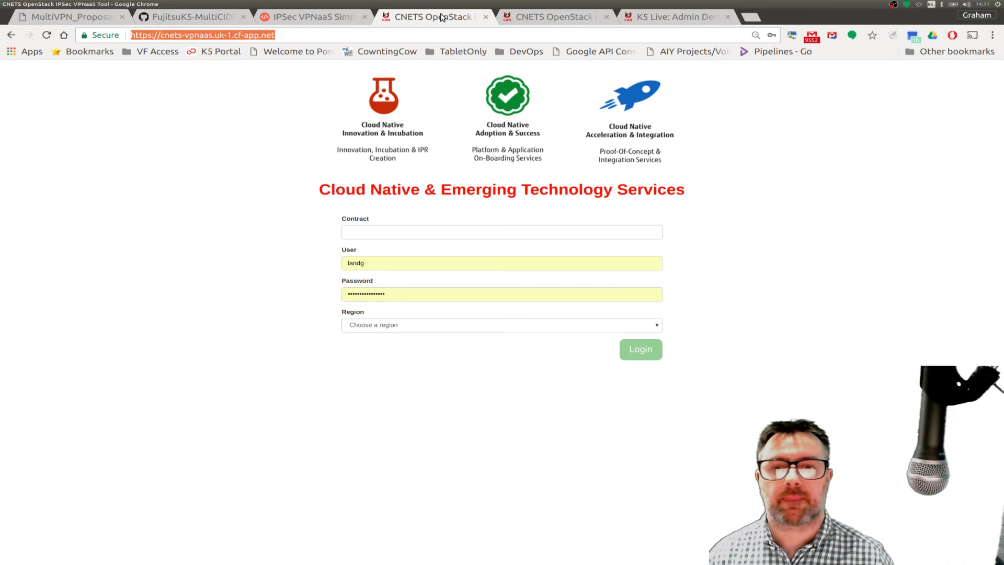
click(551, 17)
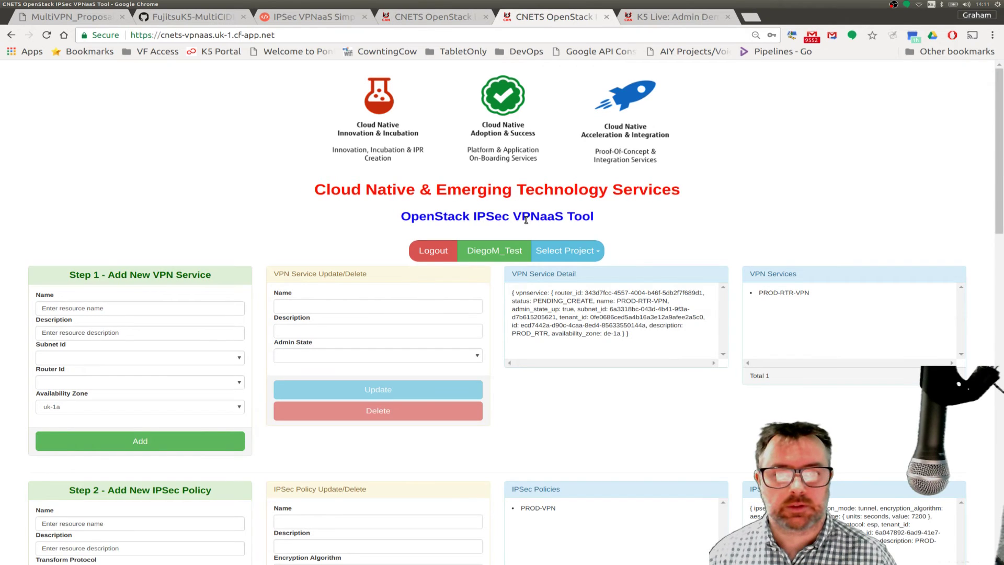
click(598, 253)
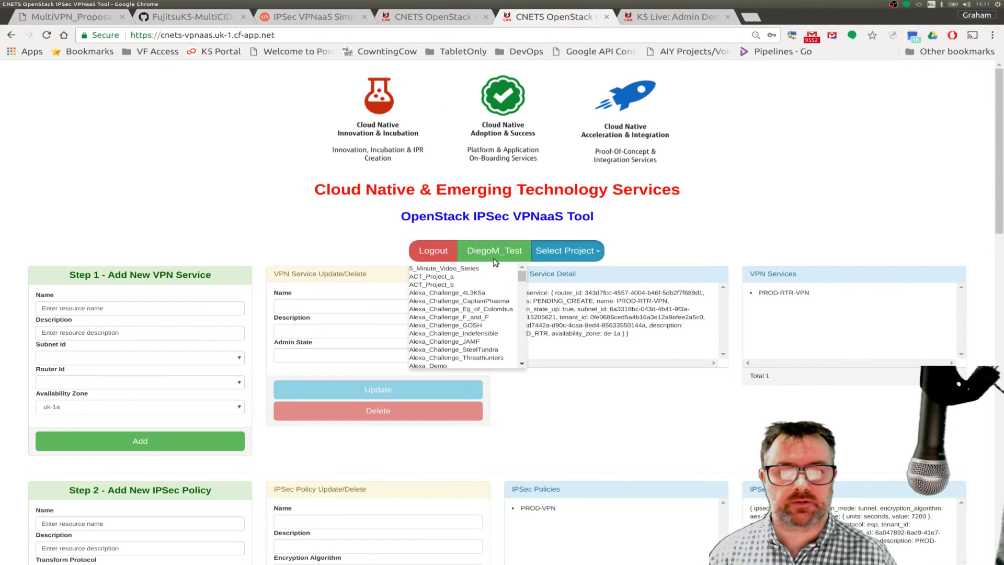
click(460, 269)
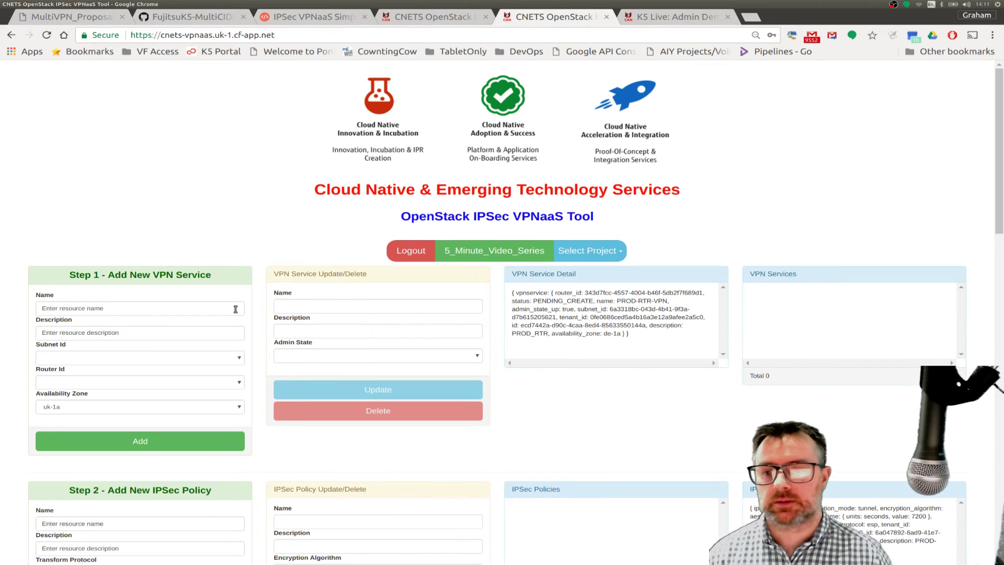
- Enter 172VPN as the new VPN service's name and description
click(115, 307)
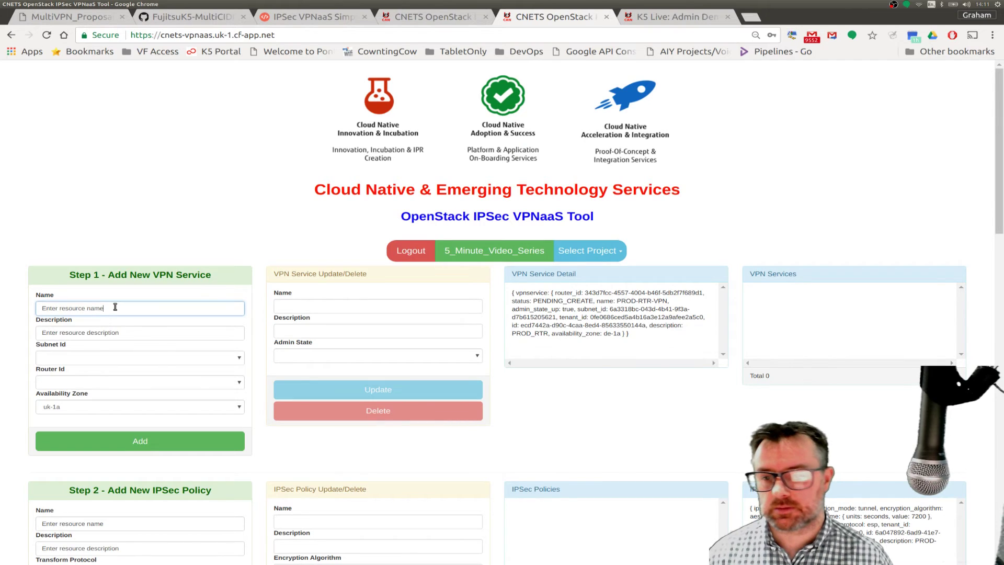
drag(115, 307, 28, 310)
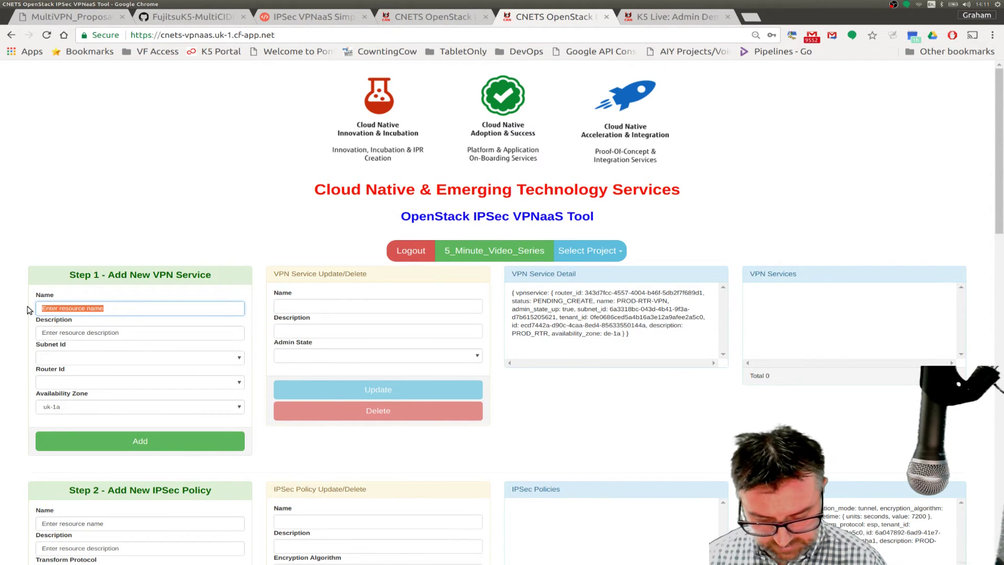
text(172)
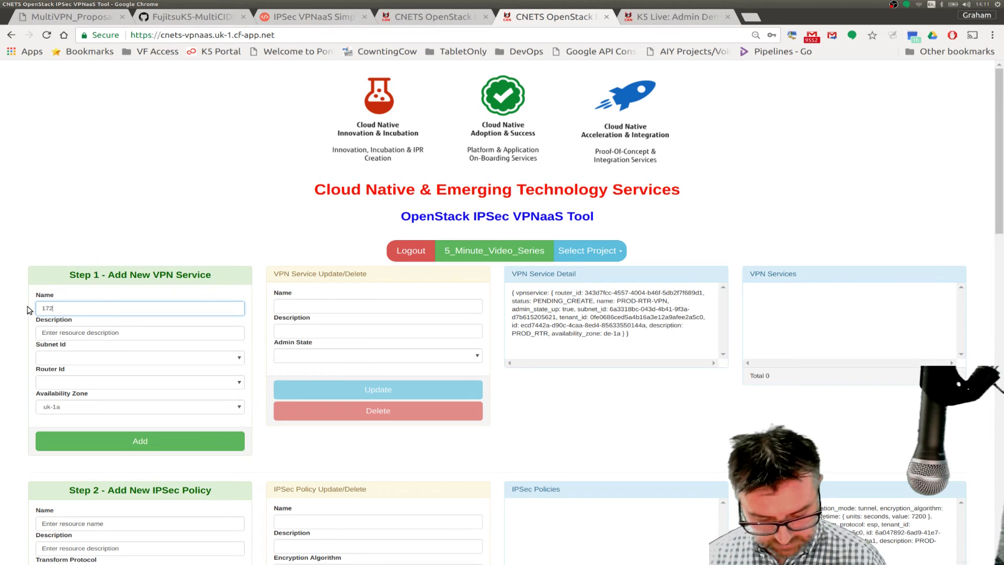
text(VPN)
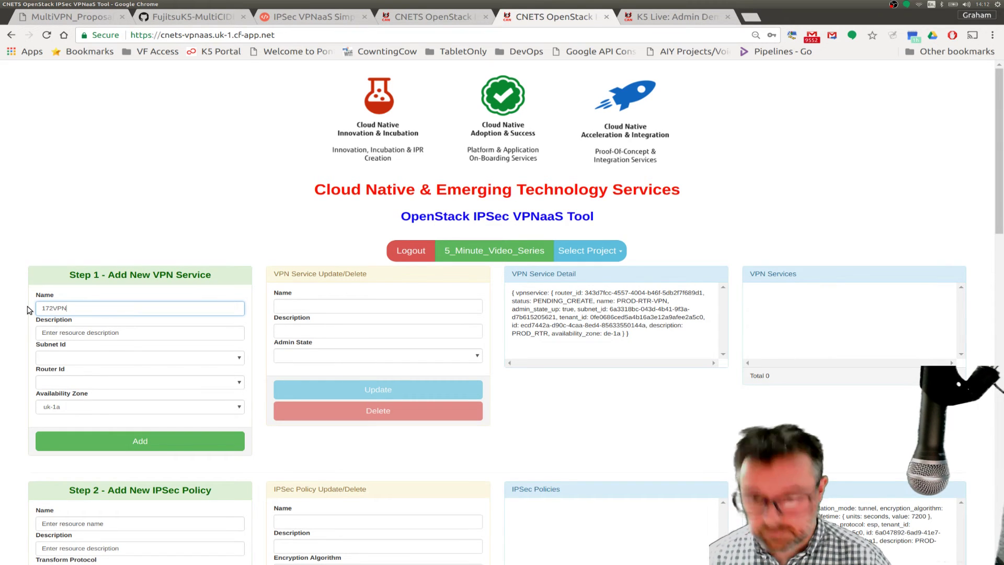
drag(120, 333, 29, 335)
text(!&"VPN)
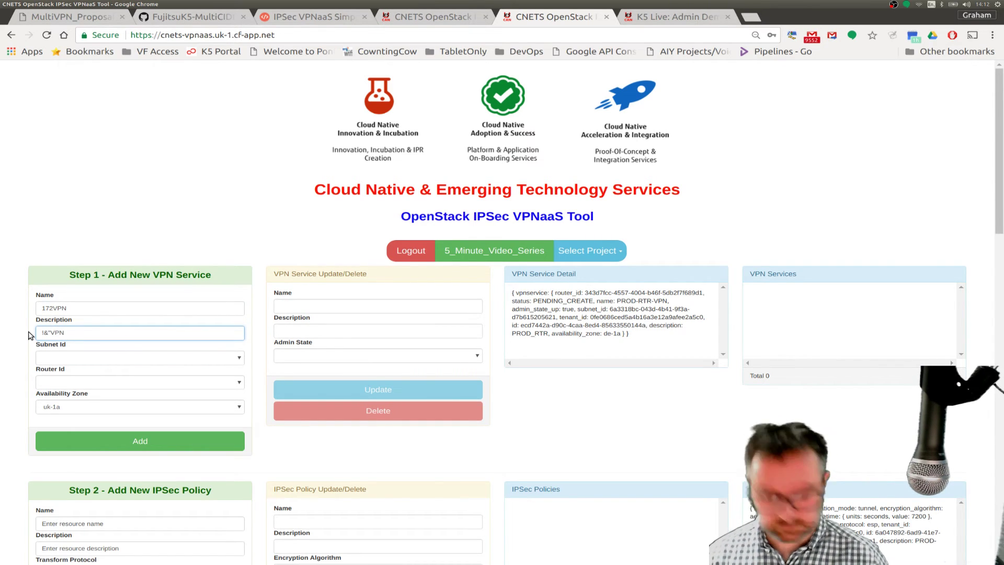
key(BackSpace)
key(BackSpace)
key(BackSpace)
key(BackSpace)
key(BackSpace)
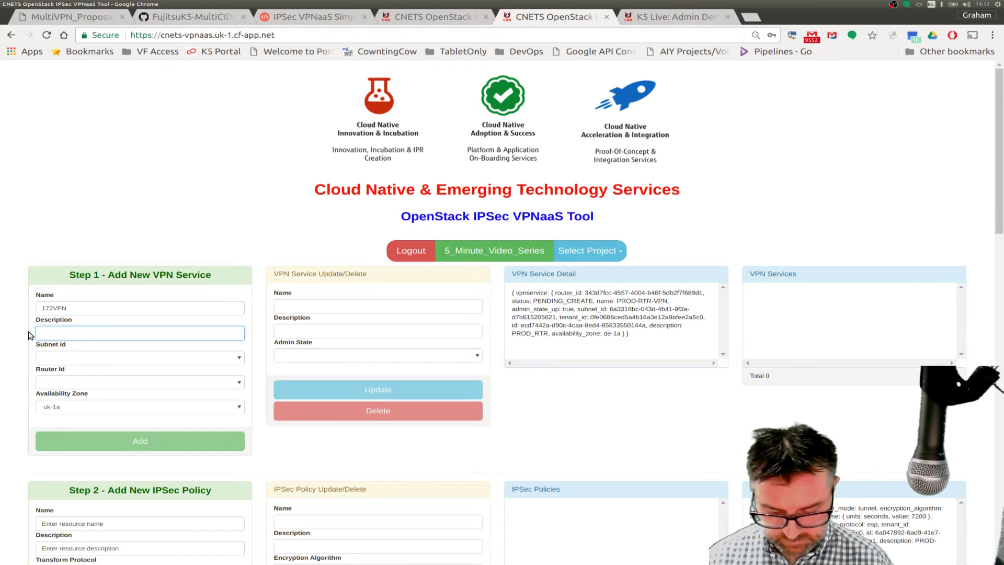
text(172VPN)
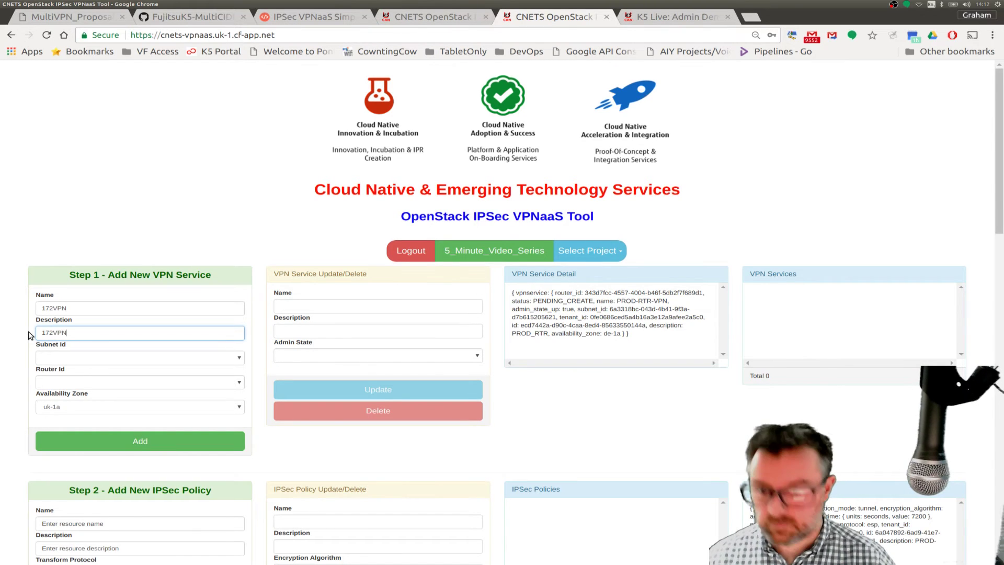
- Choose subnet SubCUST-NW1, router CUST-VPN1-RTR and zone uk-1b, then add the service
click(58, 357)
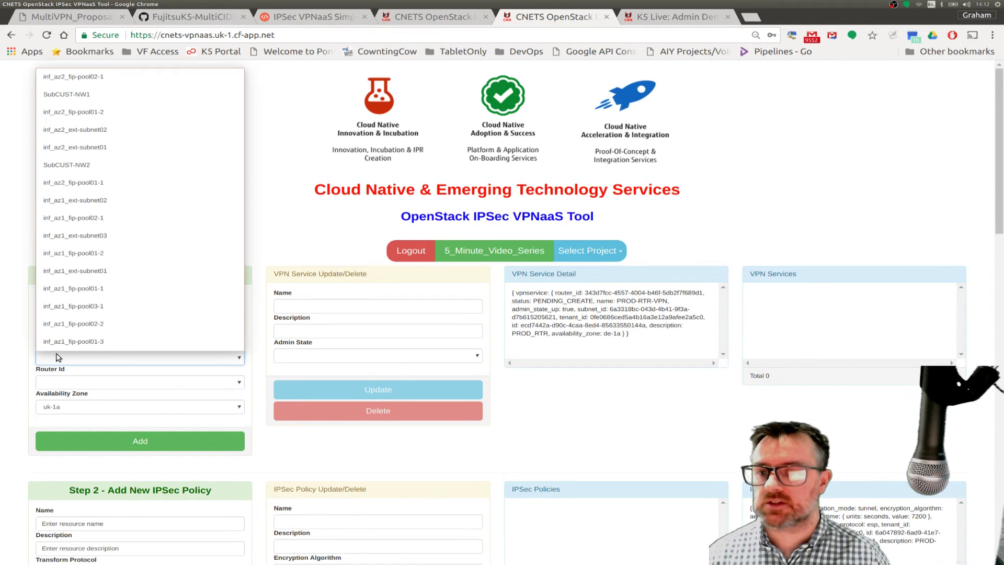
click(66, 94)
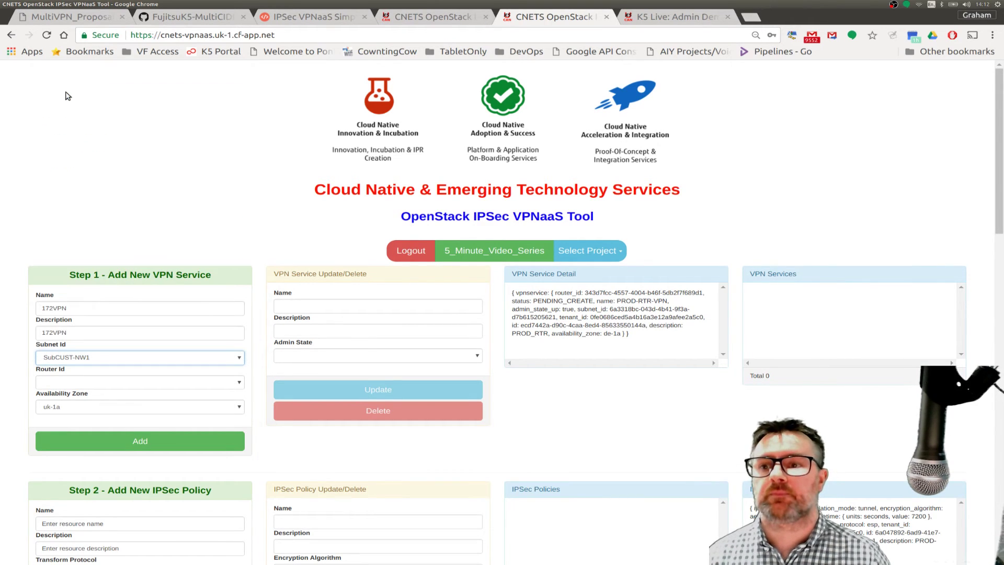
click(66, 382)
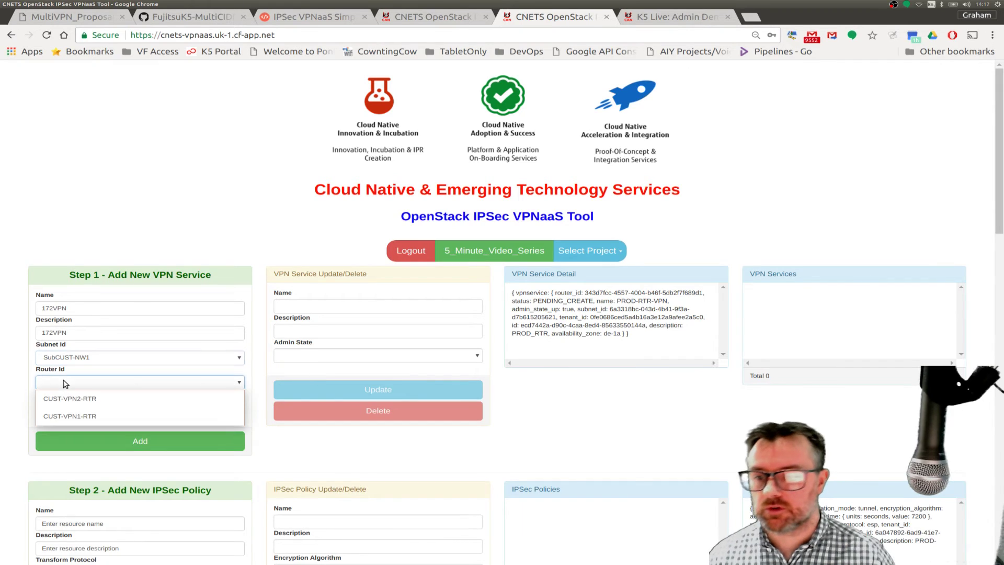
click(76, 417)
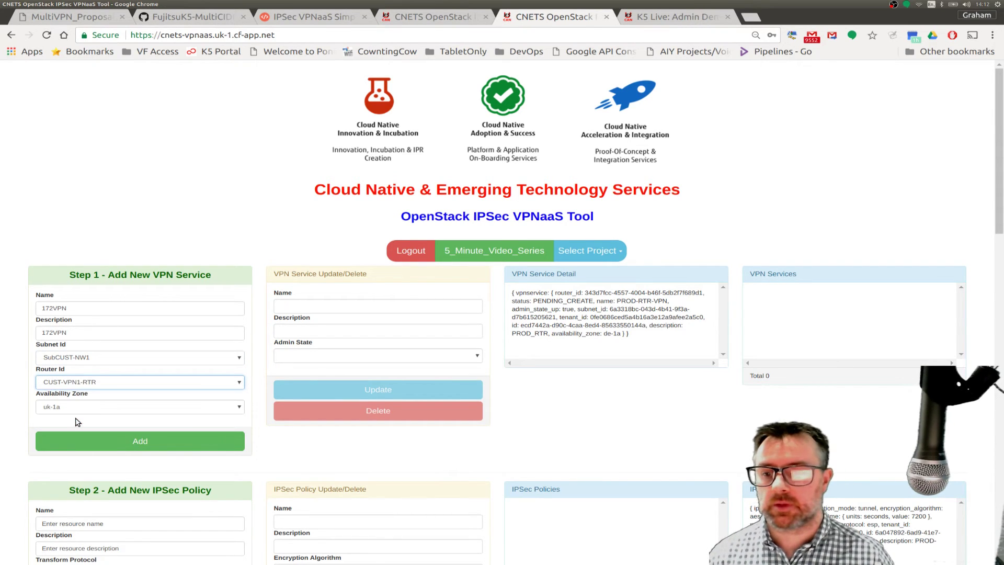
click(61, 407)
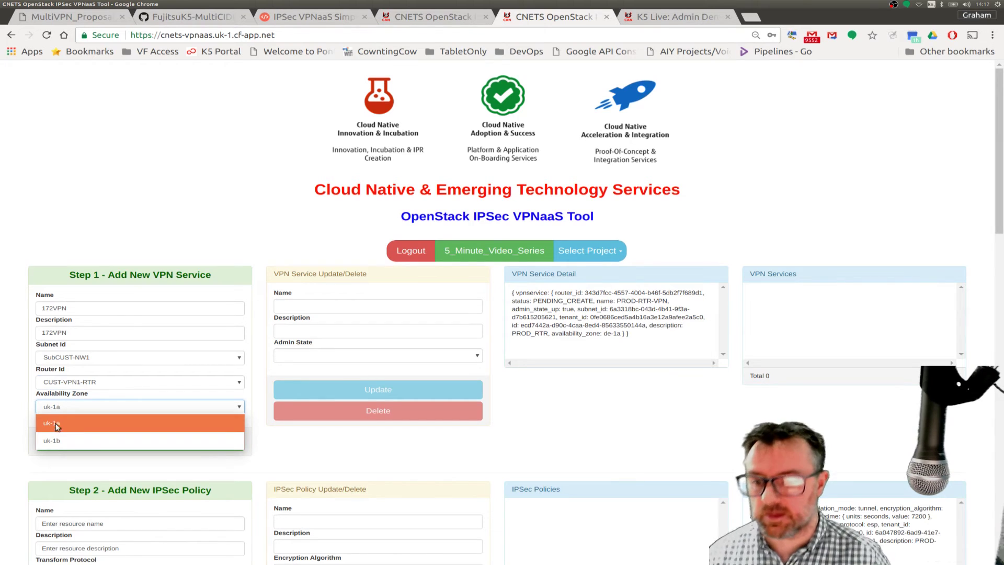
click(57, 442)
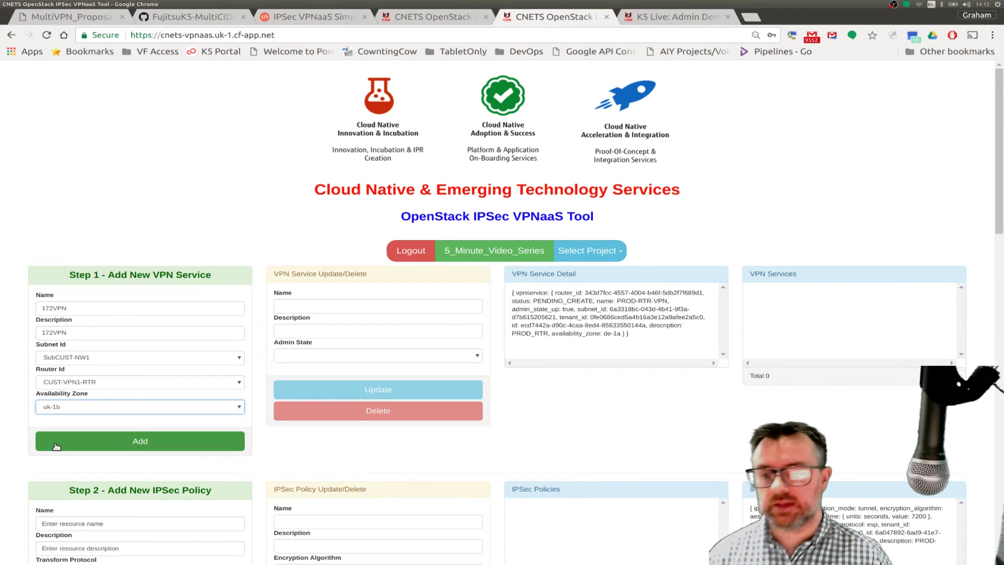
click(91, 447)
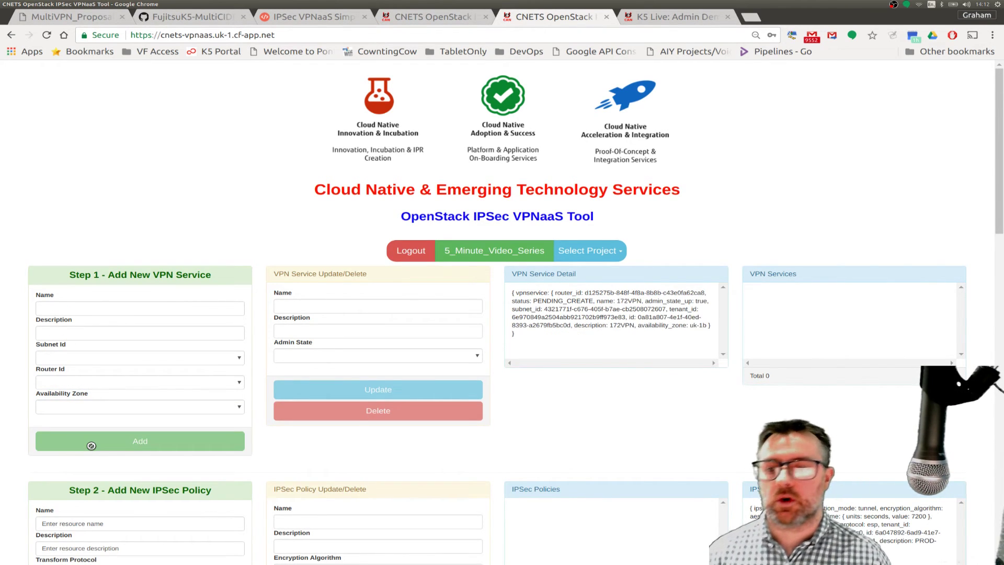
- Enter VPN192 as the next VPN service's name and description
click(69, 307)
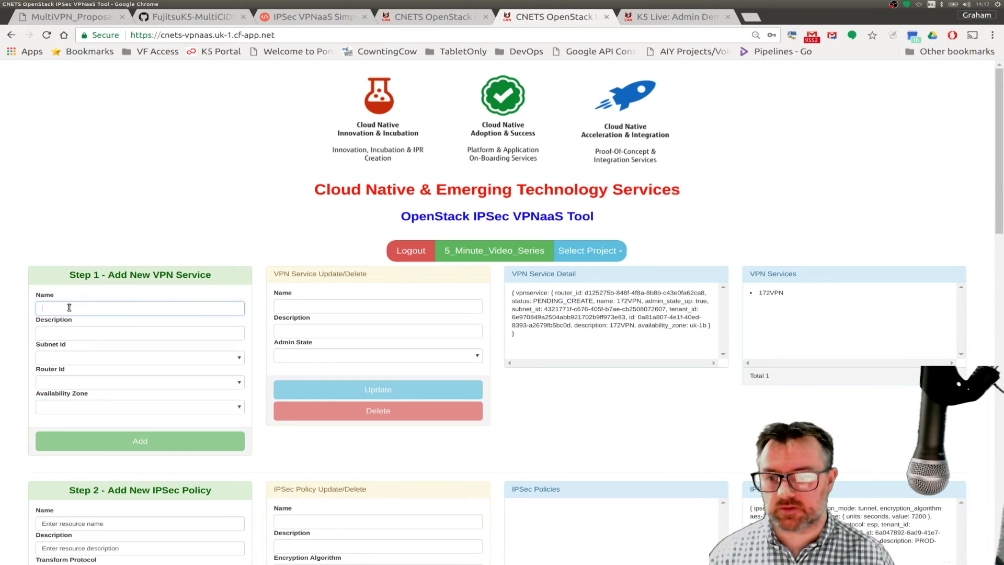
text(VPN)
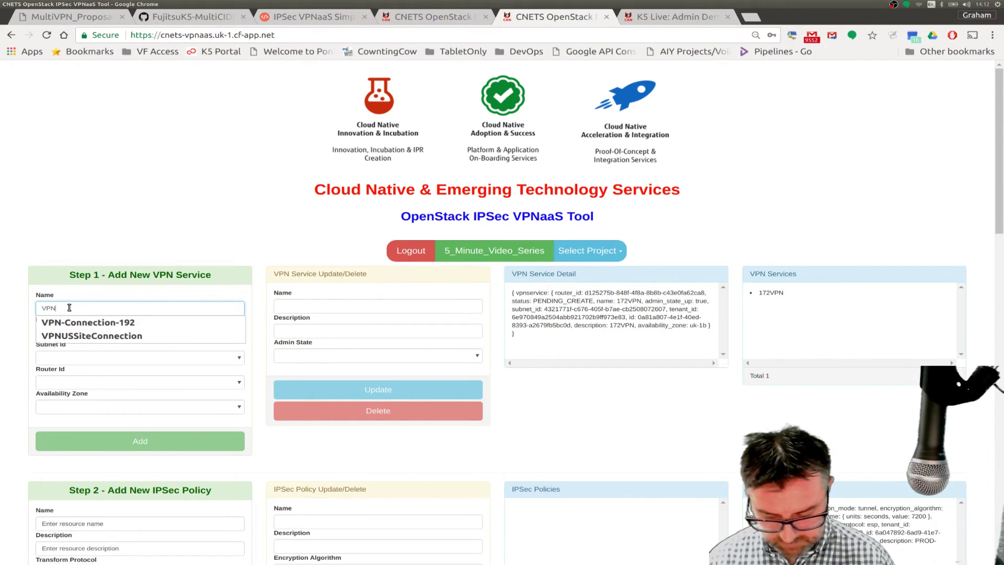
text(192)
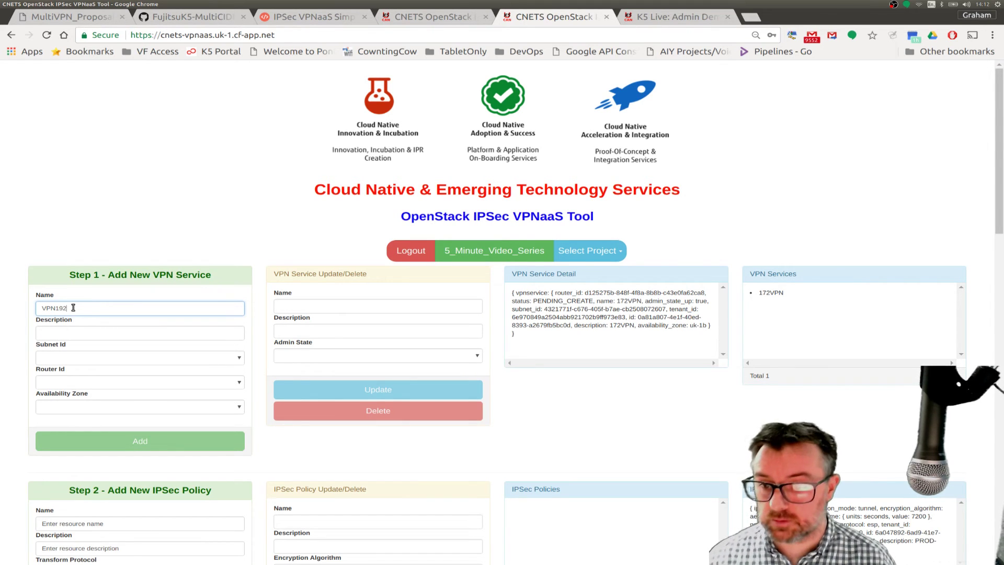
double_click(44, 309)
key(ctrl+c)
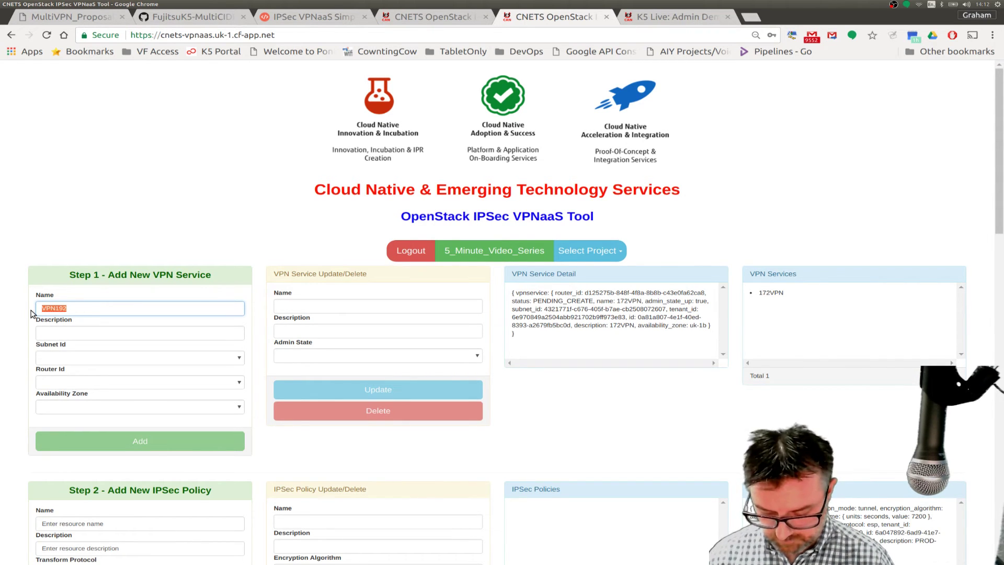
click(51, 335)
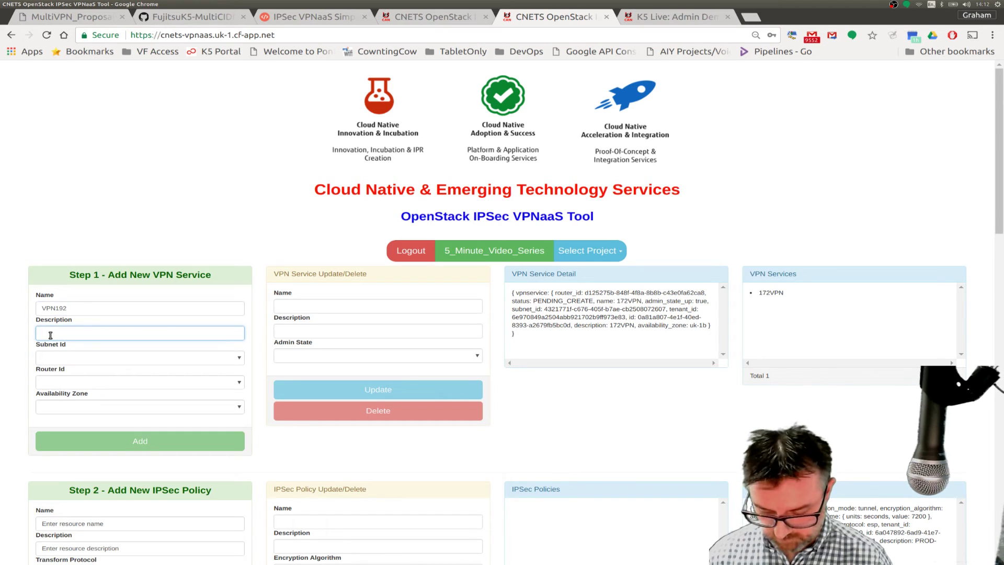
key(ctrl+v)
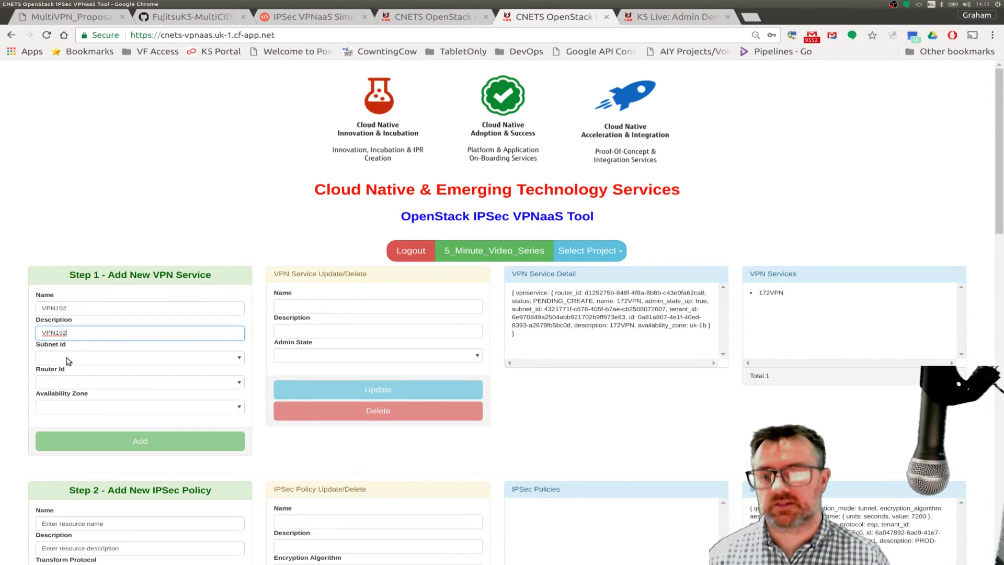
- Choose subnet SubCUST-NW2, router CUST-VPN2-RTR and zone uk-1b, then add the service
click(67, 359)
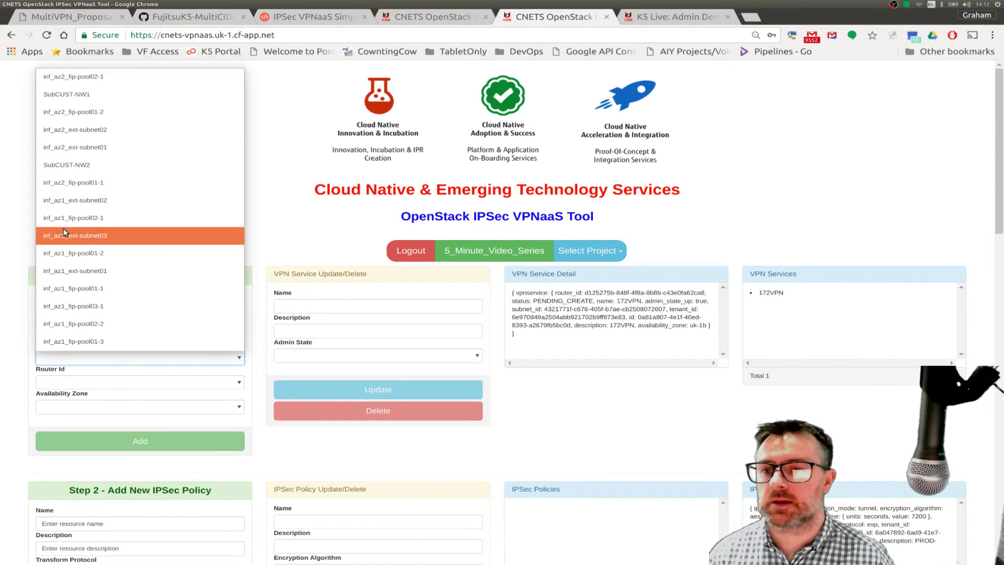
click(75, 166)
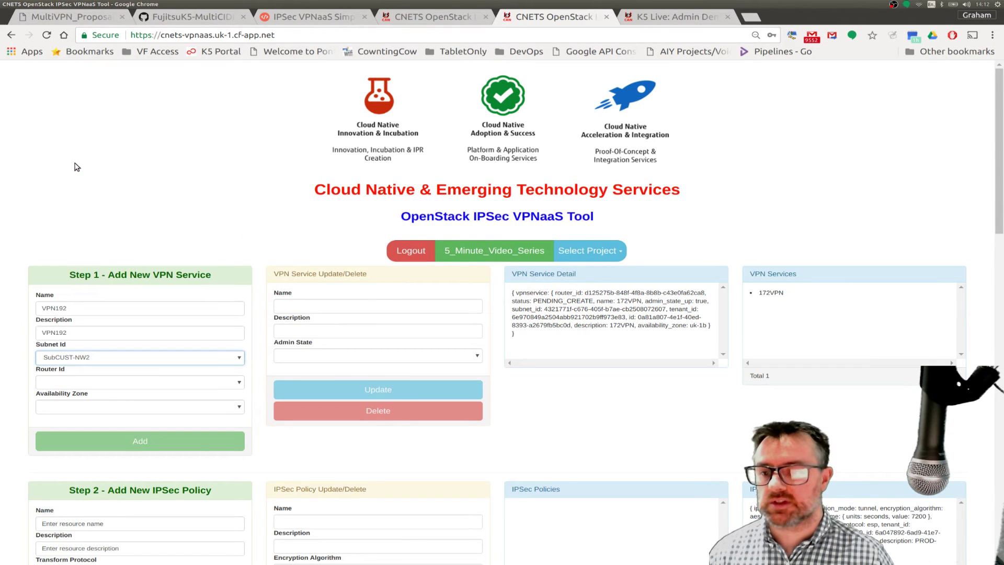
click(55, 383)
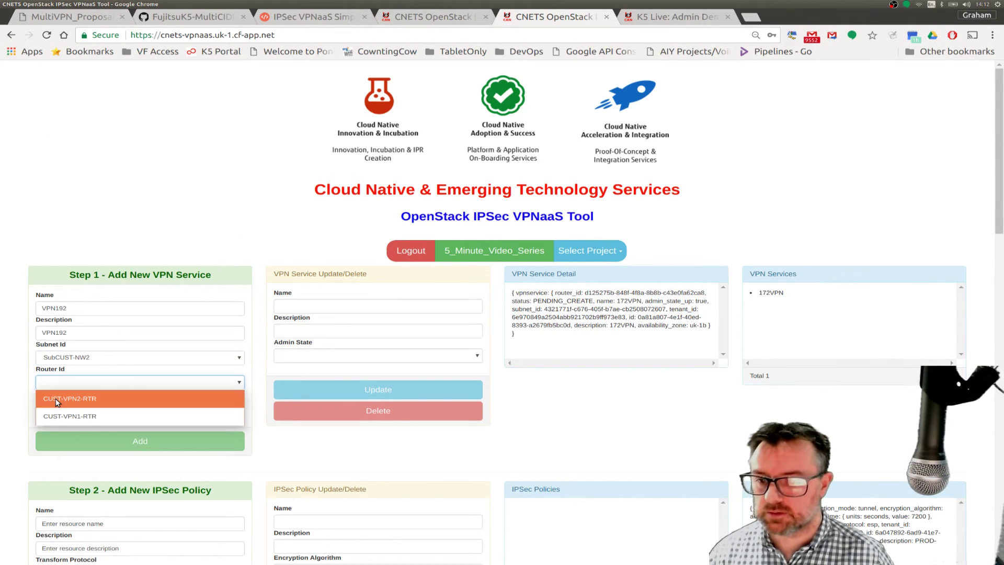
click(58, 400)
click(67, 407)
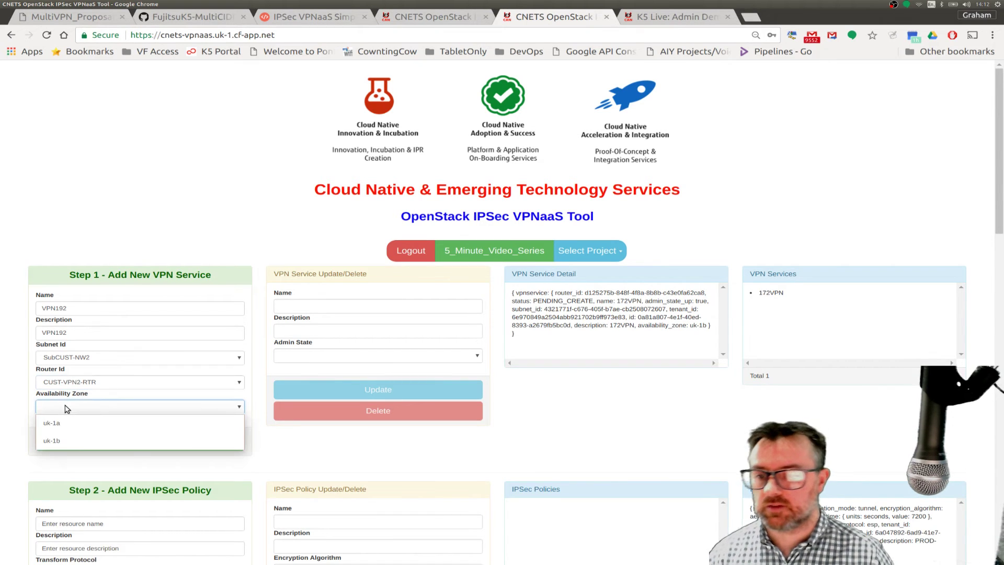
click(61, 440)
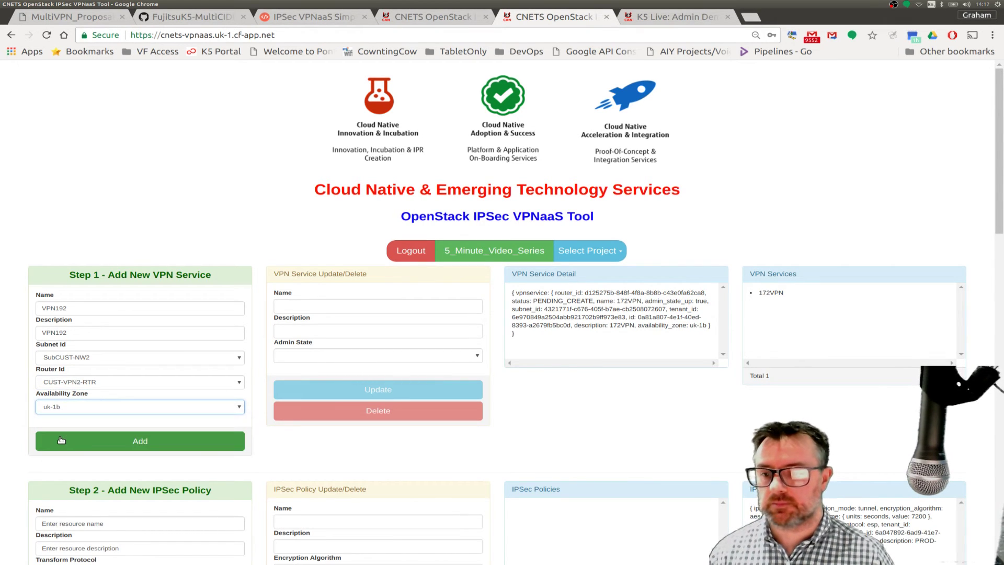
click(87, 444)
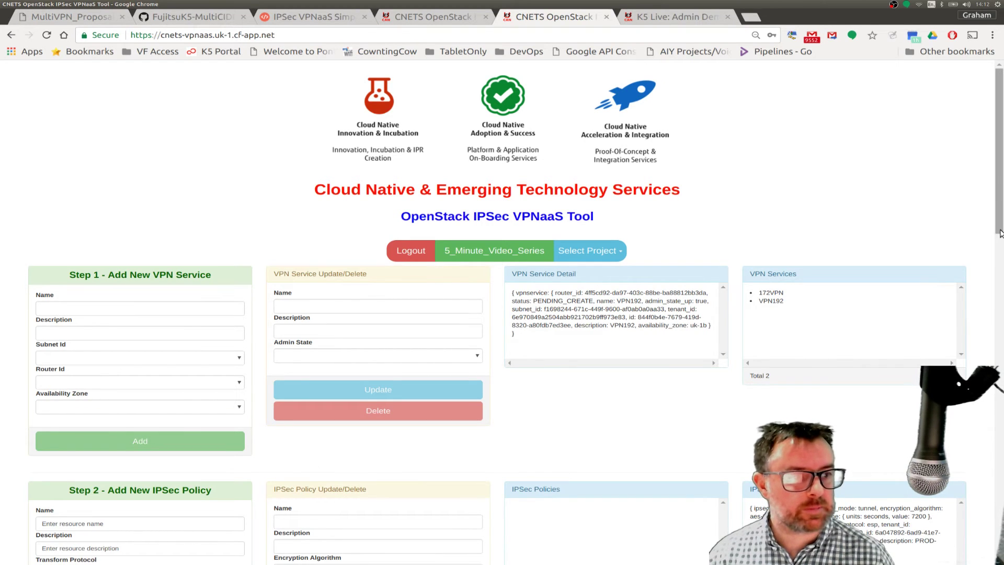
- Name and describe the IPsec policy VPNIPSECSTD, set zone uk-1b, and add it
drag(998, 238, 994, 360)
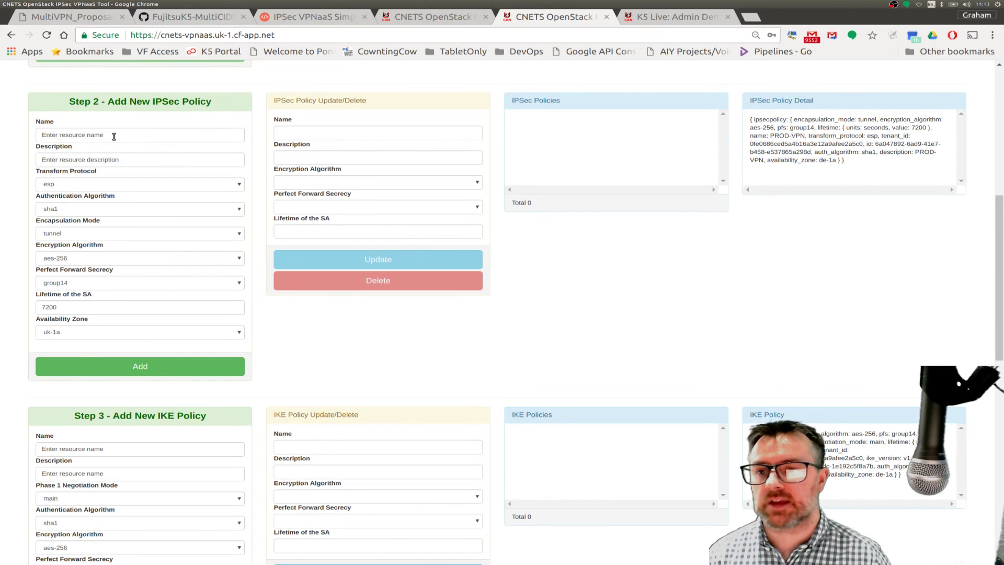
drag(114, 136, 37, 135)
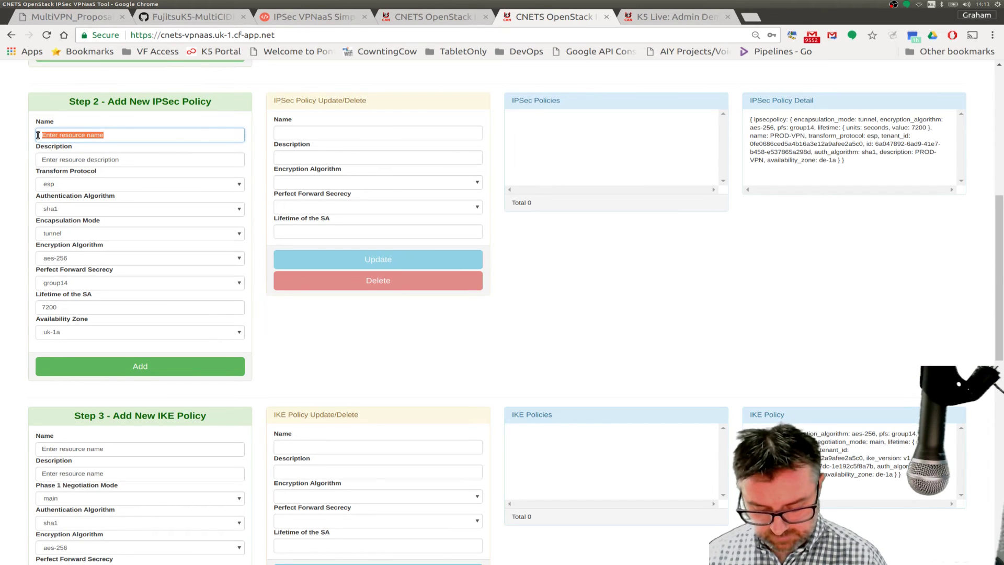
text(VP)
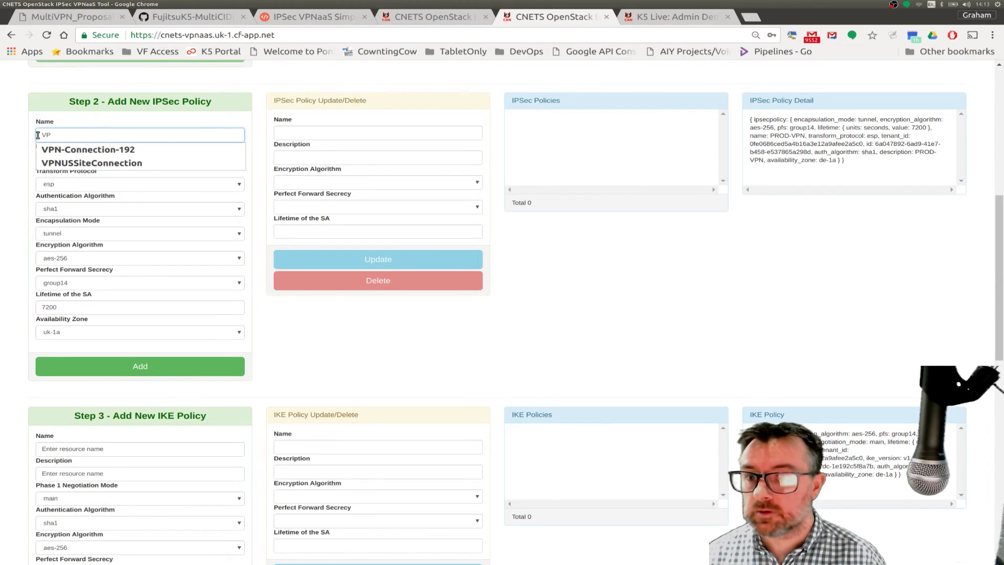
text(NIP)
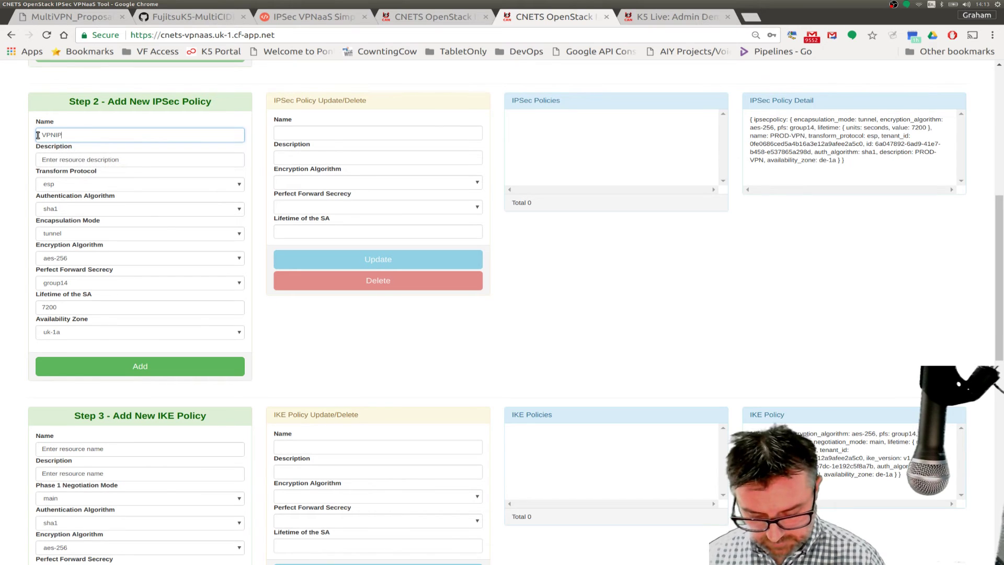
text(SECSTD)
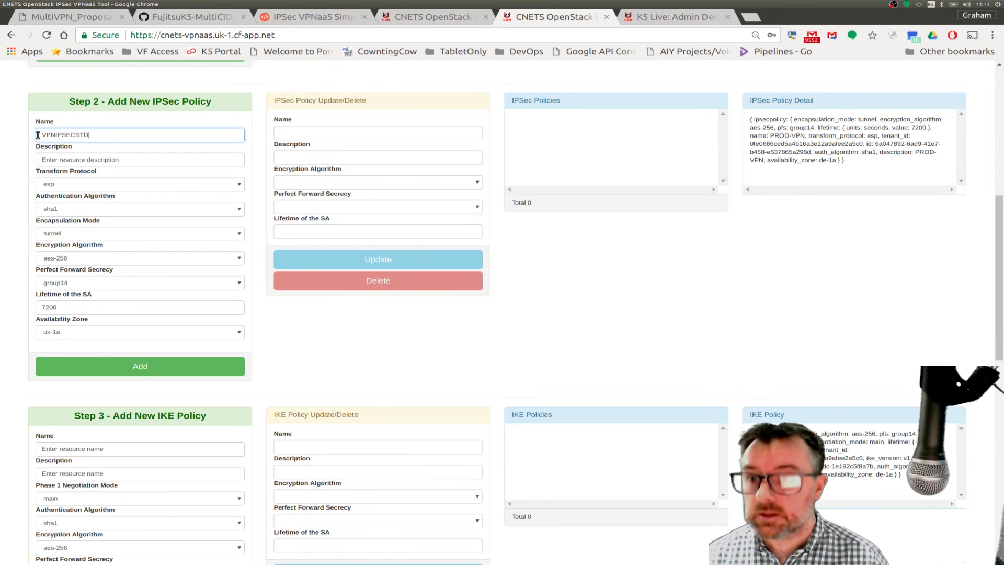
key(shift+Left)
double_click(60, 133)
key(ctrl+c)
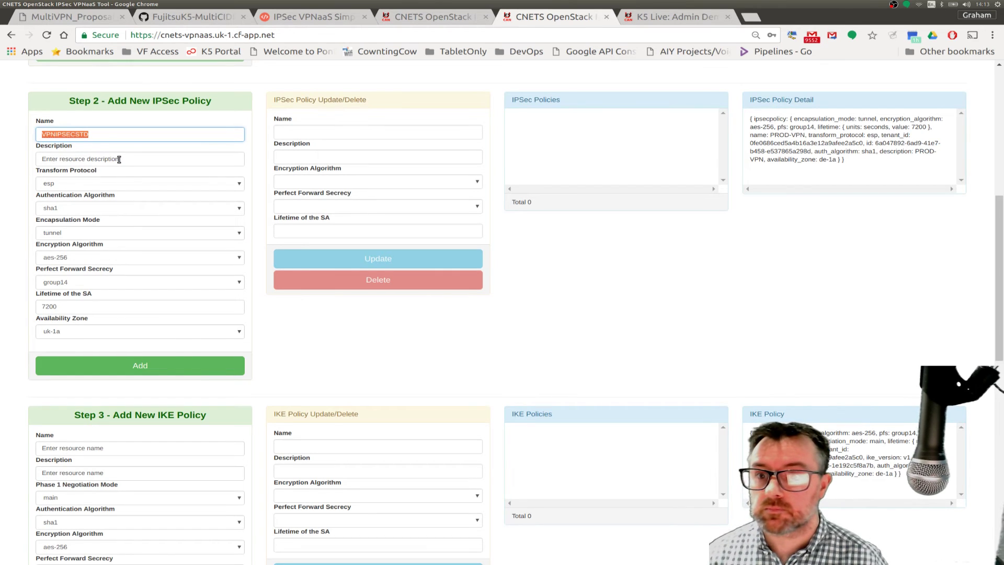
drag(119, 159, 37, 160)
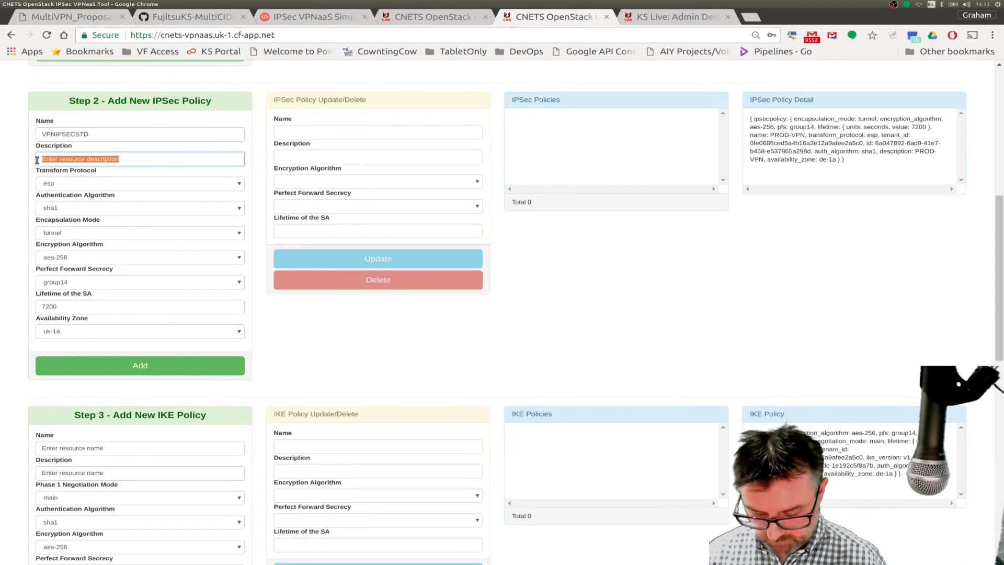
key(ctrl+v)
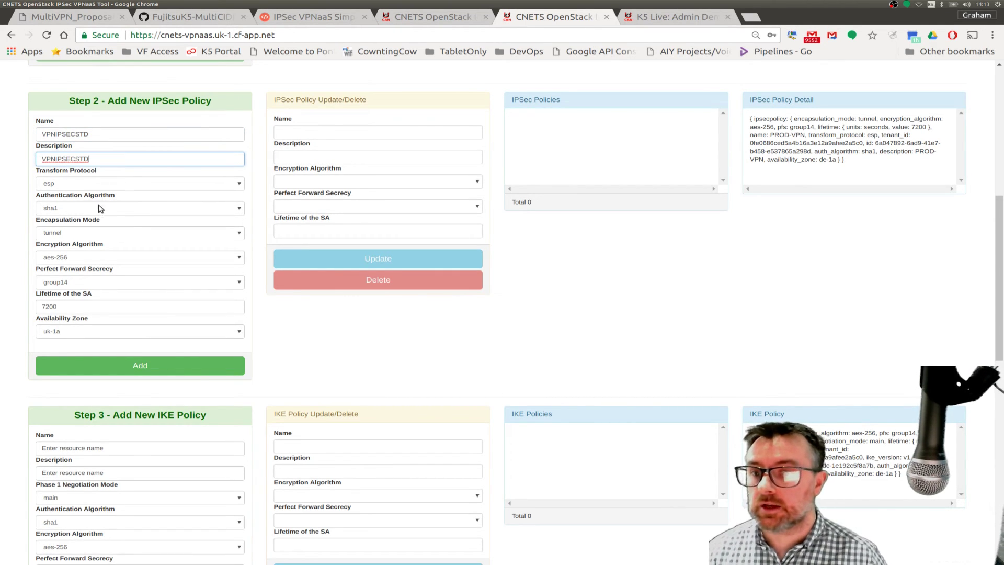
click(66, 332)
click(54, 365)
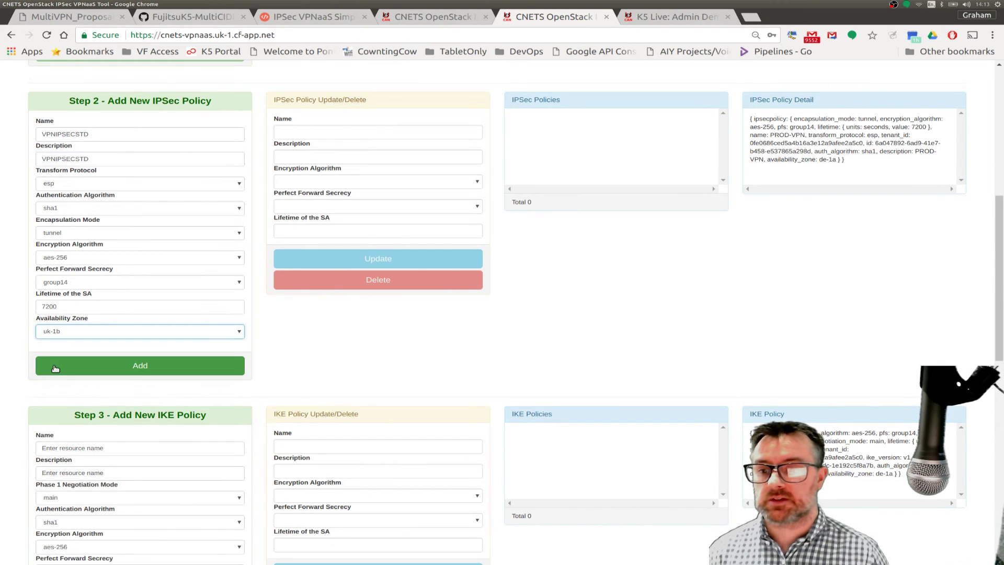
click(92, 367)
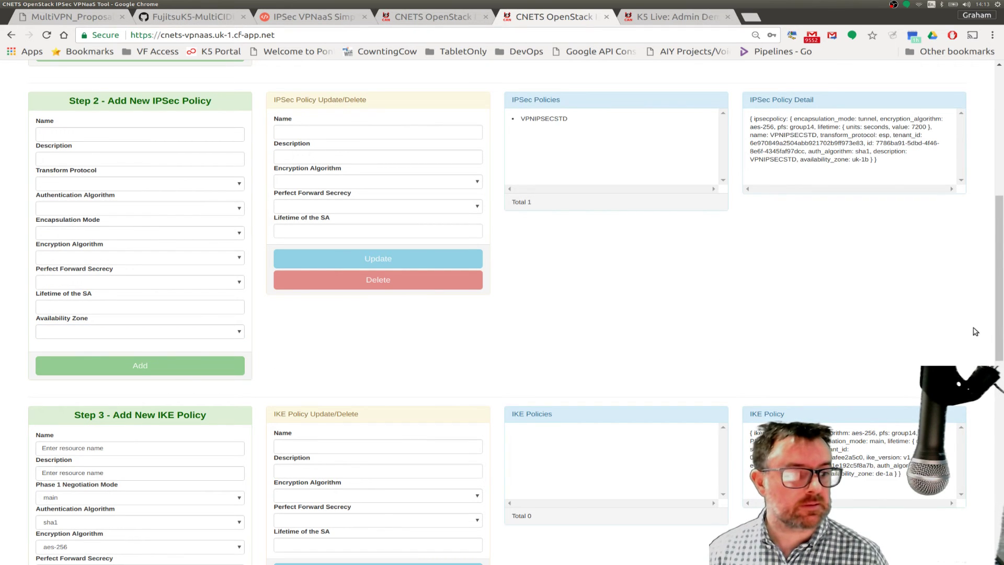
- Name and describe the IKE policy VPNIKESTD, set zone uk-1b, and add it
drag(997, 340, 996, 416)
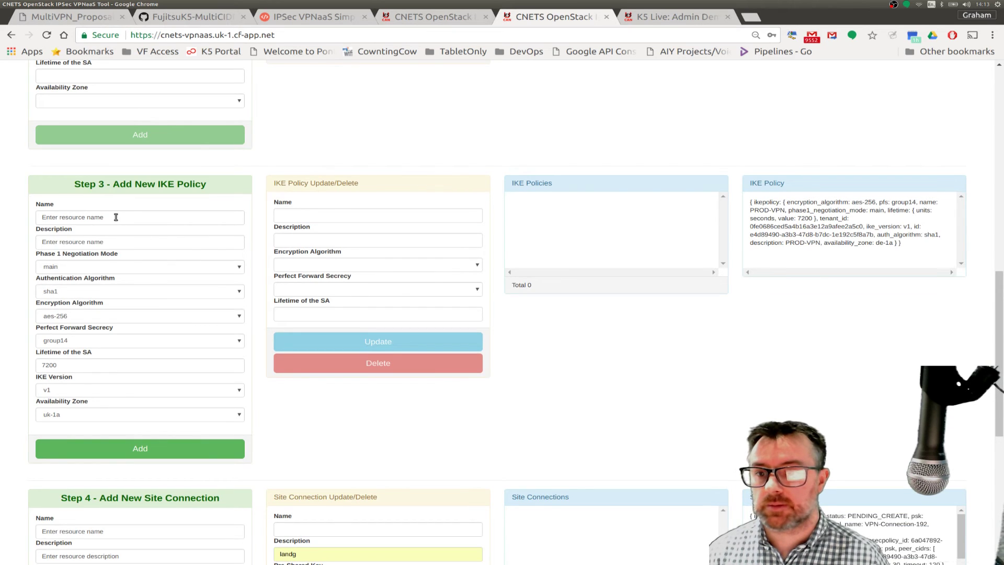
drag(104, 218, 38, 217)
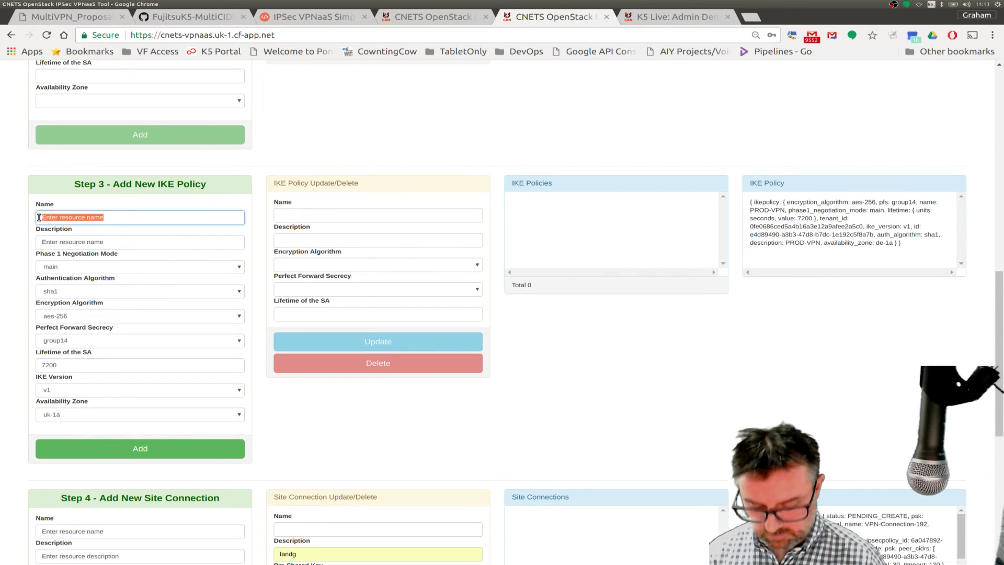
text(VPNIPSECSTD)
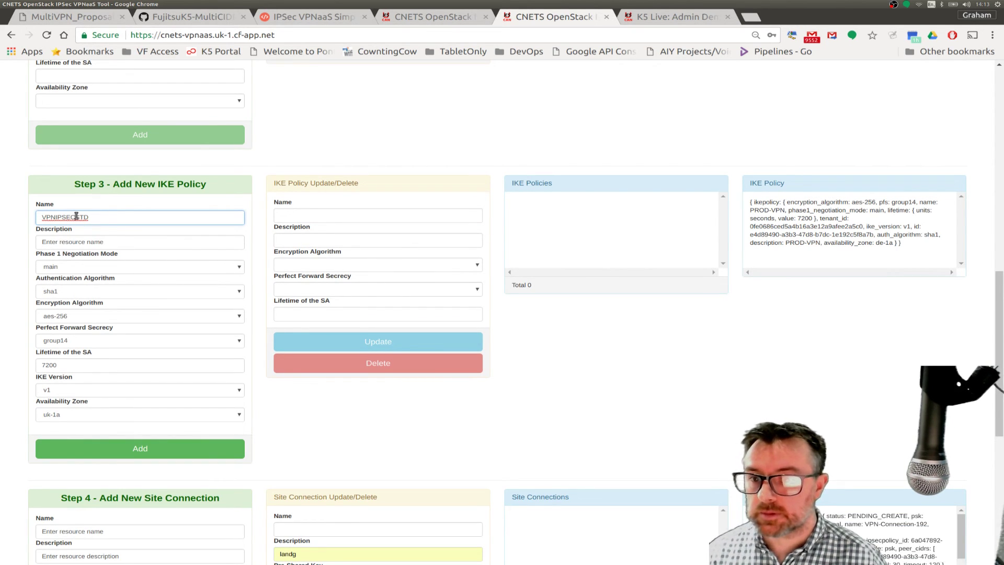
click(76, 216)
key(BackSpace)
key(BackSpace)
key(BackSpace)
key(BackSpace)
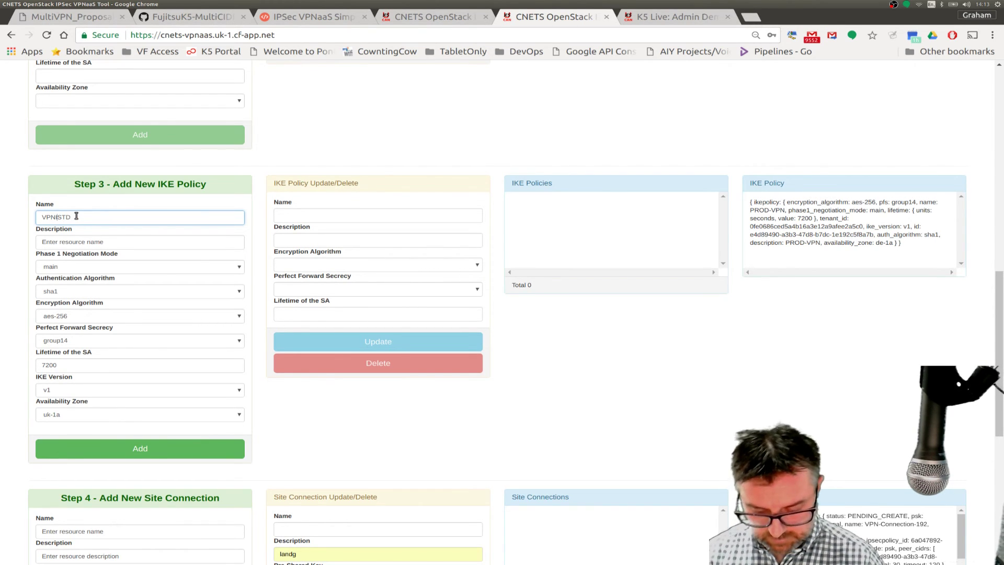
text(KE)
drag(80, 217, 41, 217)
key(ctrl+c)
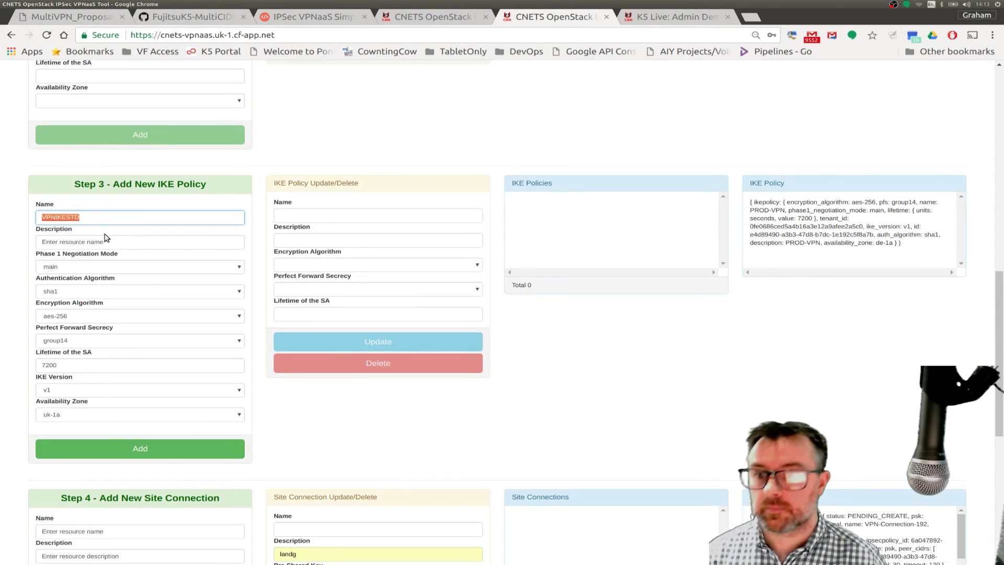
triple_click(112, 241)
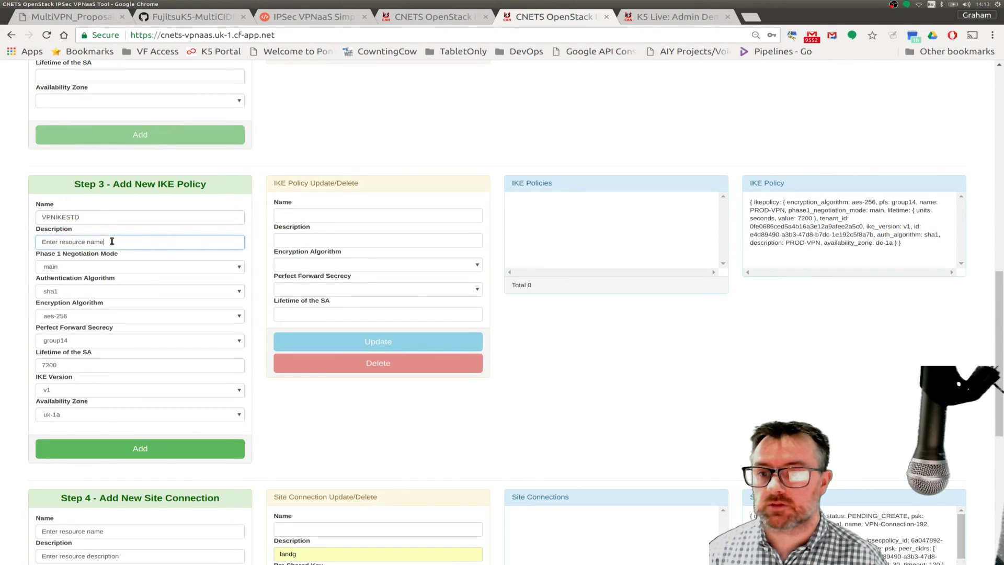
key(ctrl+v)
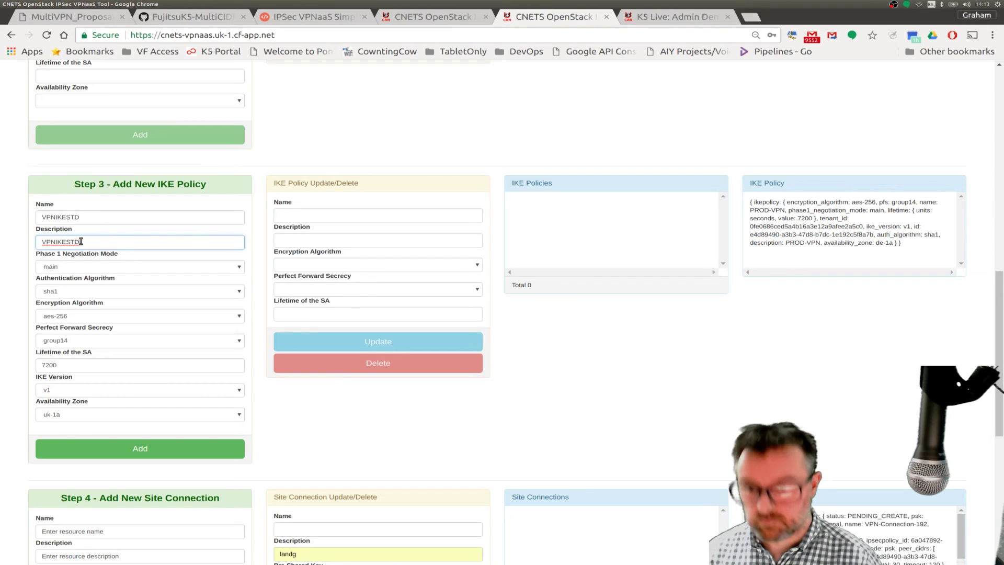
click(68, 416)
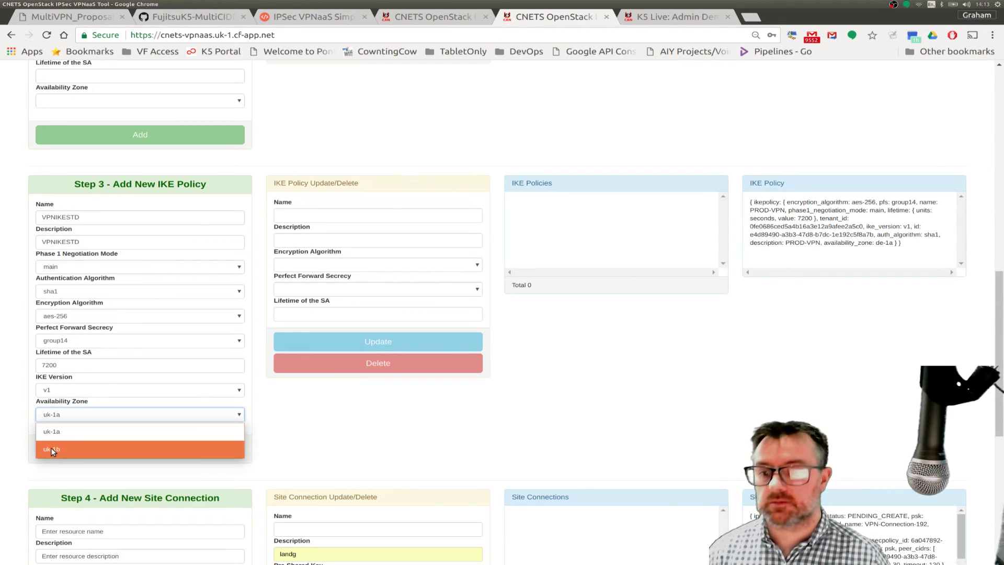
click(51, 449)
click(93, 448)
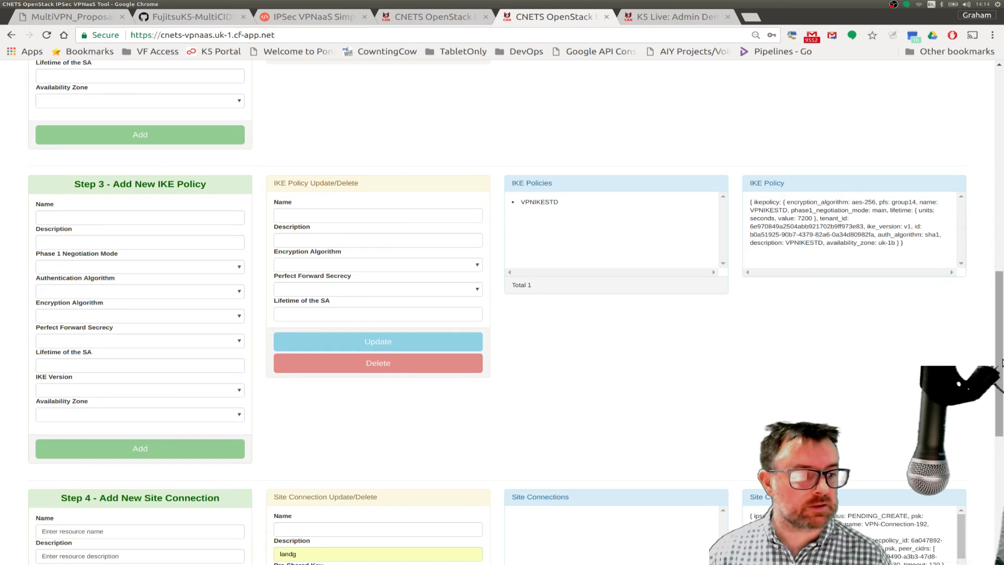
- Type K5VPNConnection into the Step 4 site connection Name field, checking the network diagram briefly
scroll(995, 400, down, 1)
drag(995, 400, 983, 492)
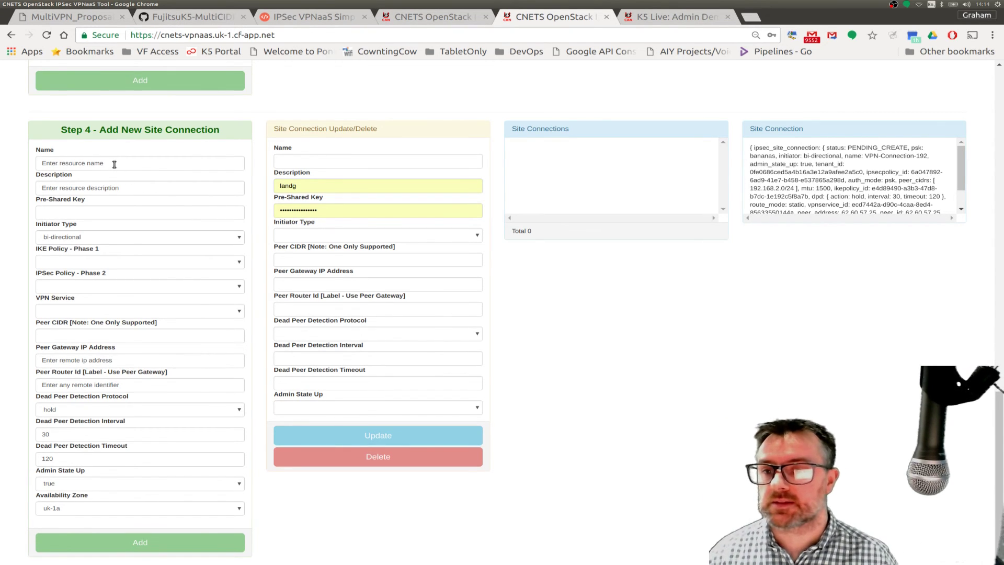
drag(115, 164, 40, 164)
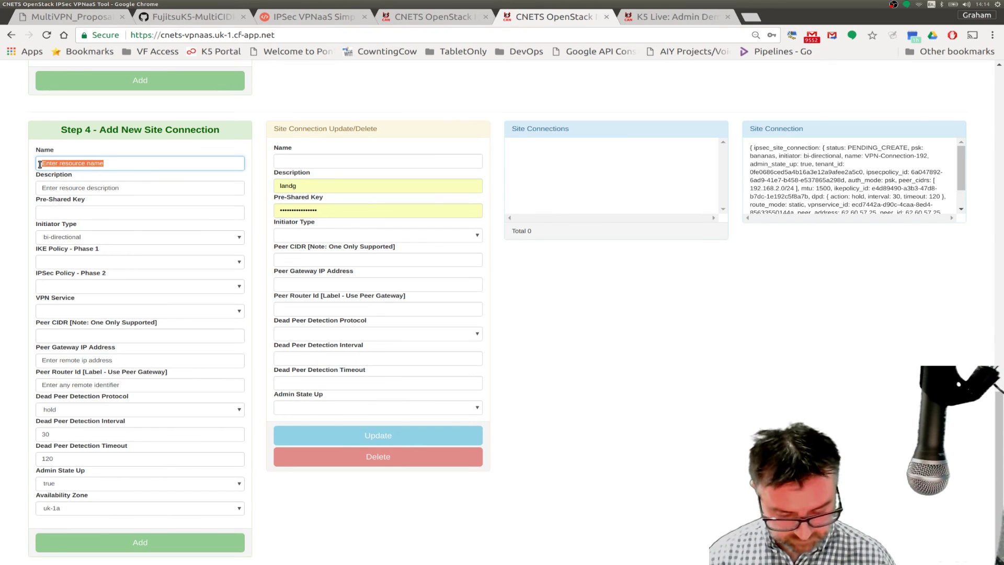
text(K5)
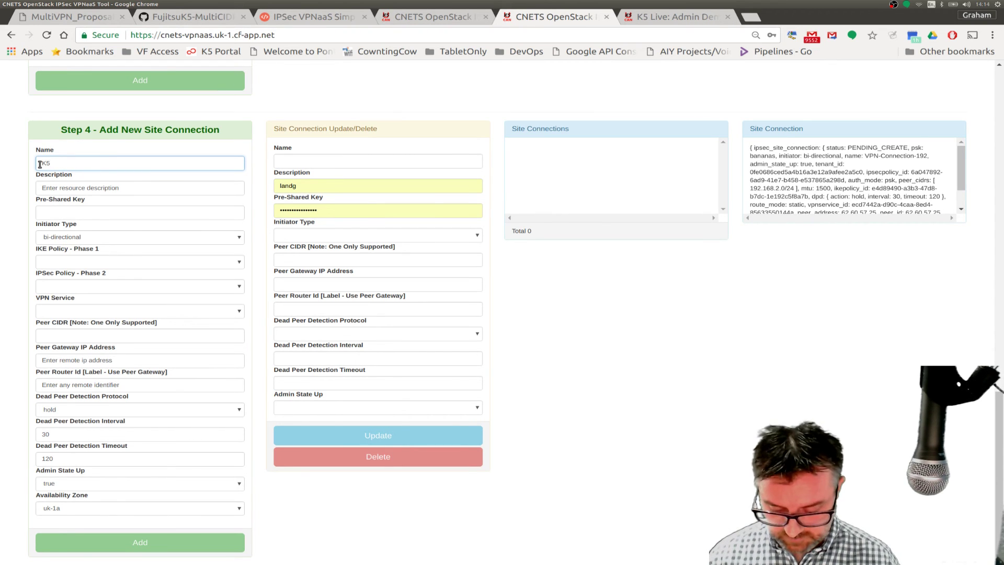
text(VPN)
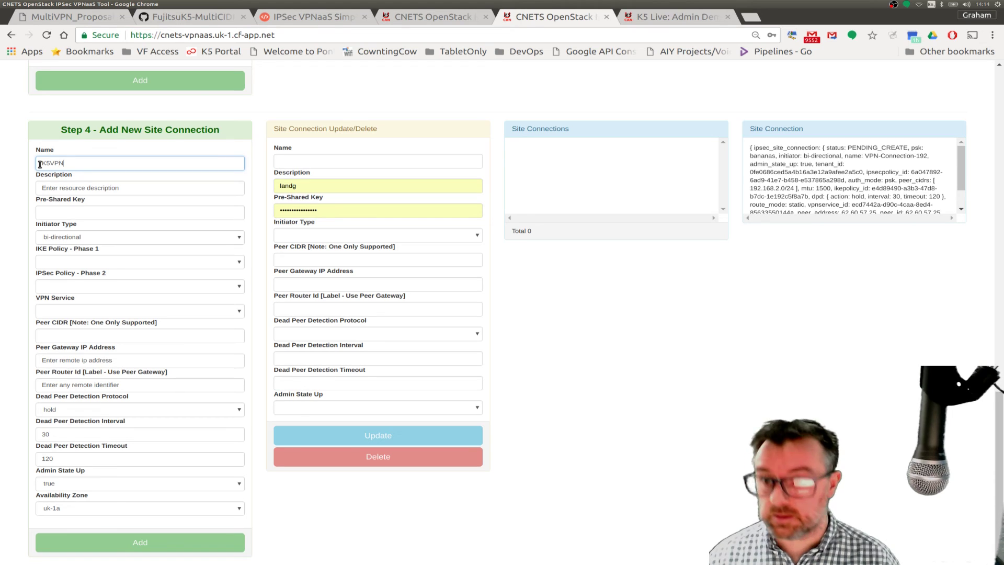
text(Connection)
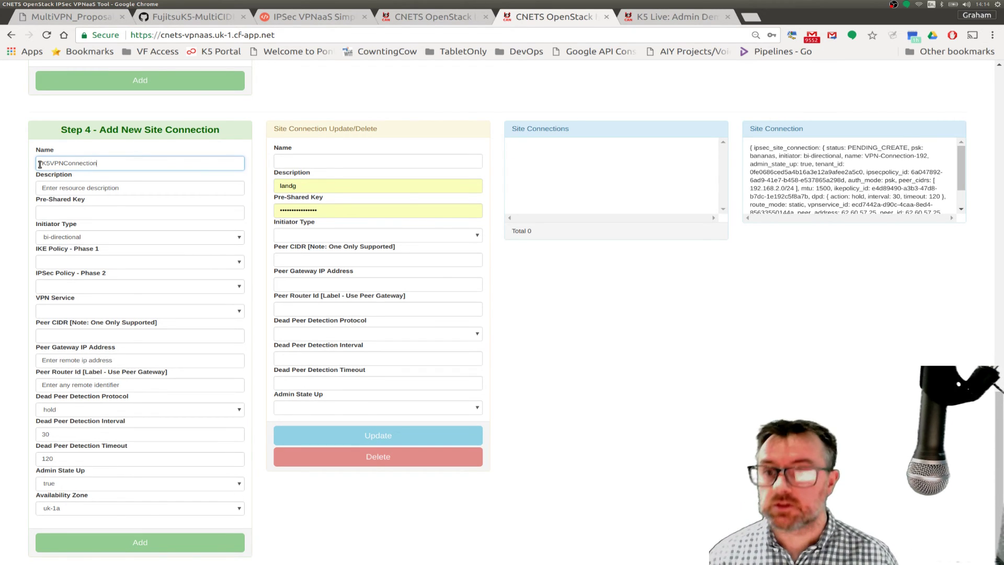
click(66, 21)
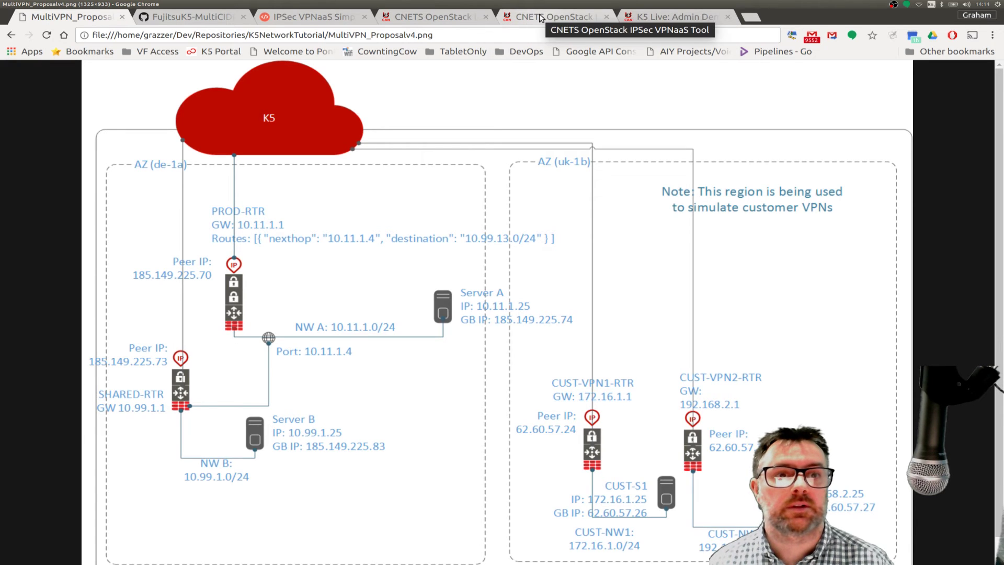
click(577, 18)
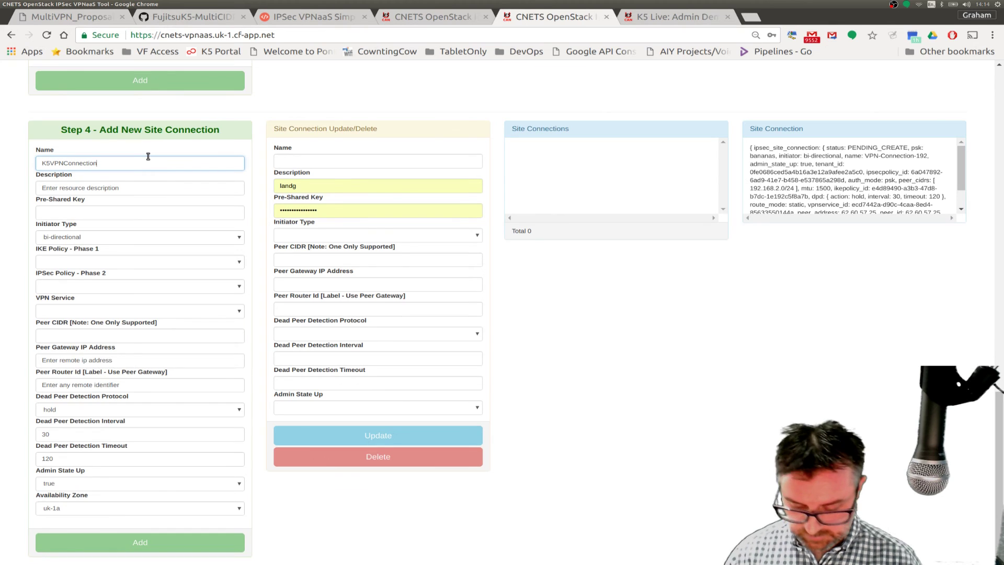
- Complete the connection name as K5VPNConnection10.11, correcting the mistyped digits
text(11.11)
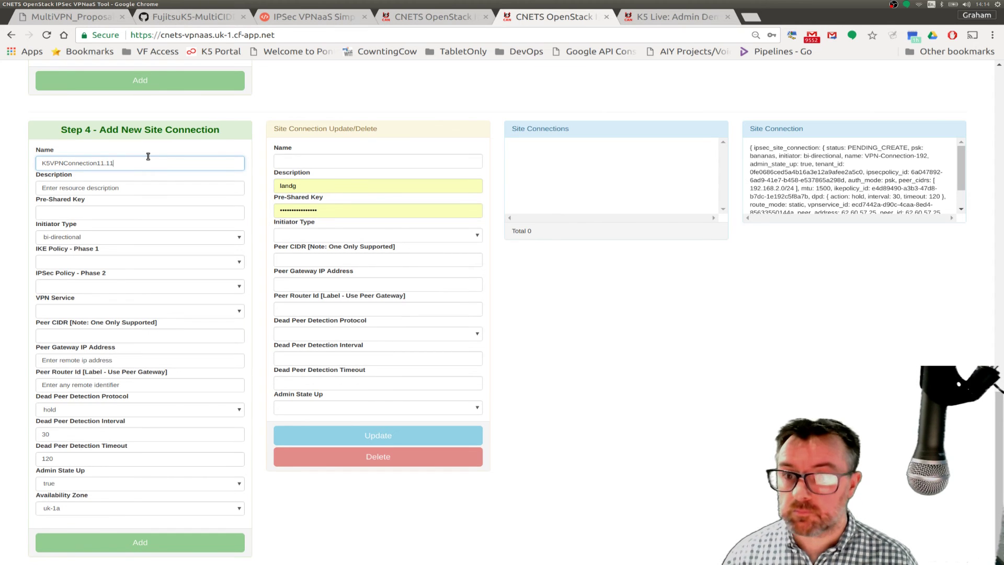
key(BackSpace)
key(BackSpace)
key(BackSpace)
key(BackSpace)
text(0)
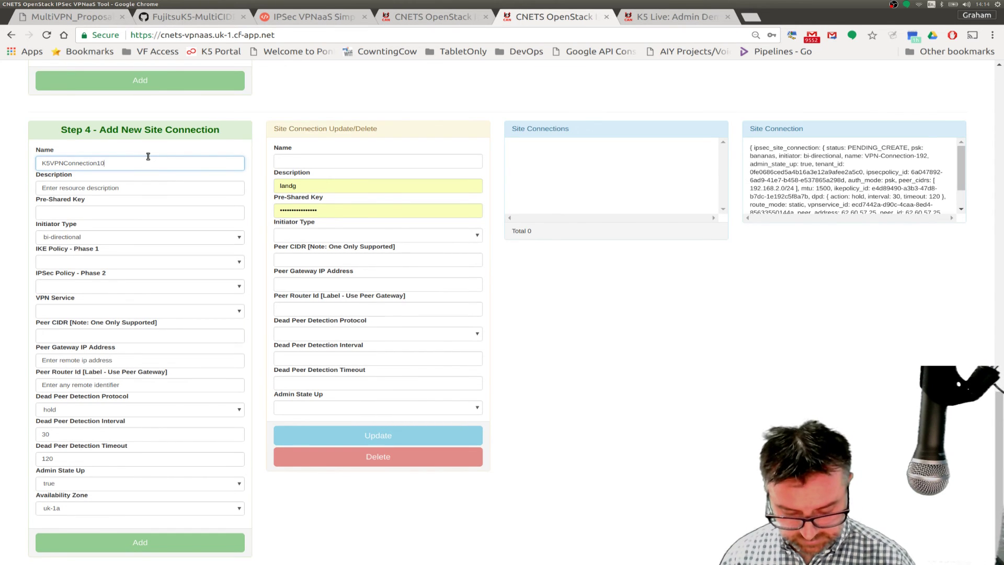
text(.11)
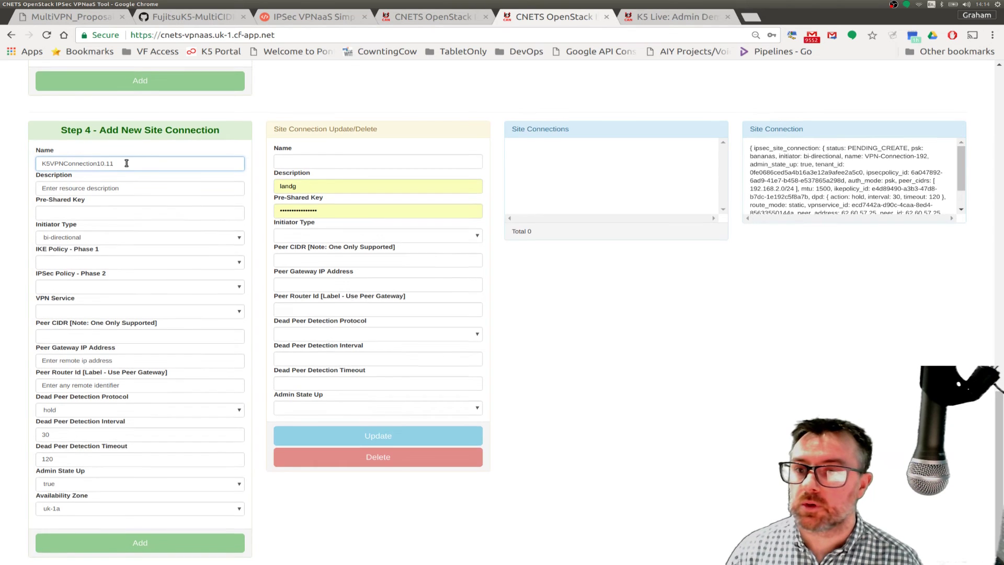
- Copy the name K5VPNConnection10.11 into Description and enter the pre-shared key
drag(126, 164, 38, 164)
key(ctrl+c)
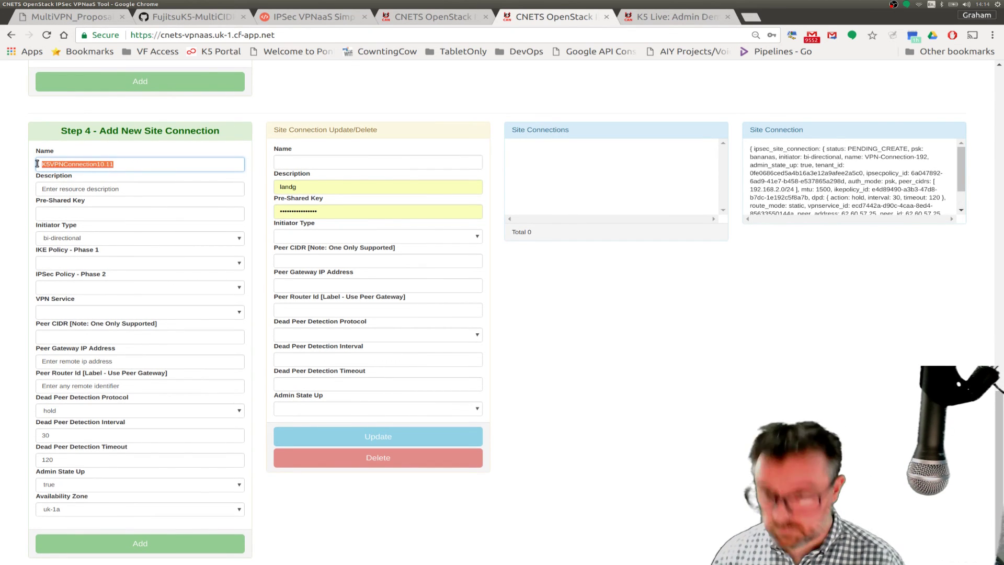
click(121, 189)
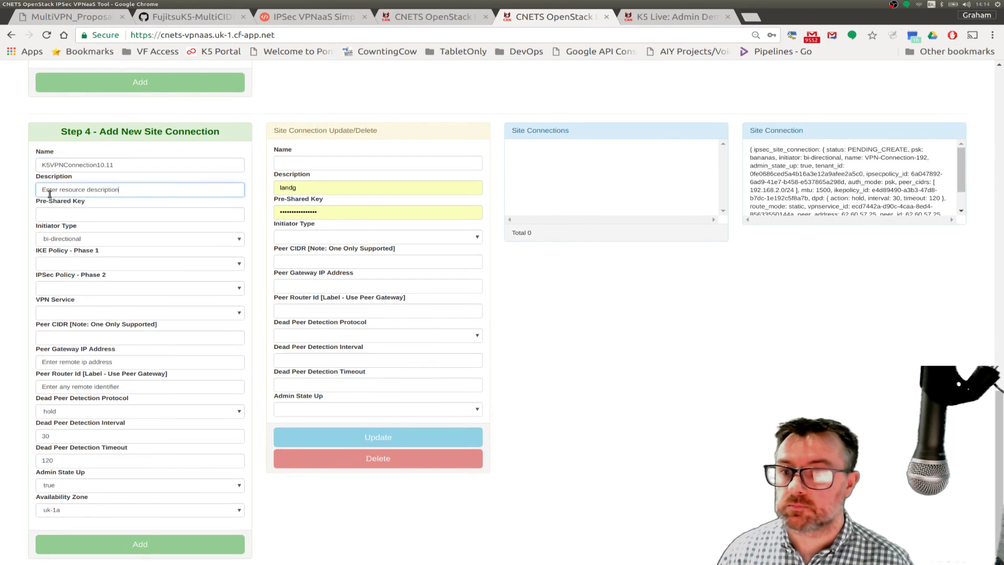
drag(50, 194, 36, 191)
key(ctrl+v)
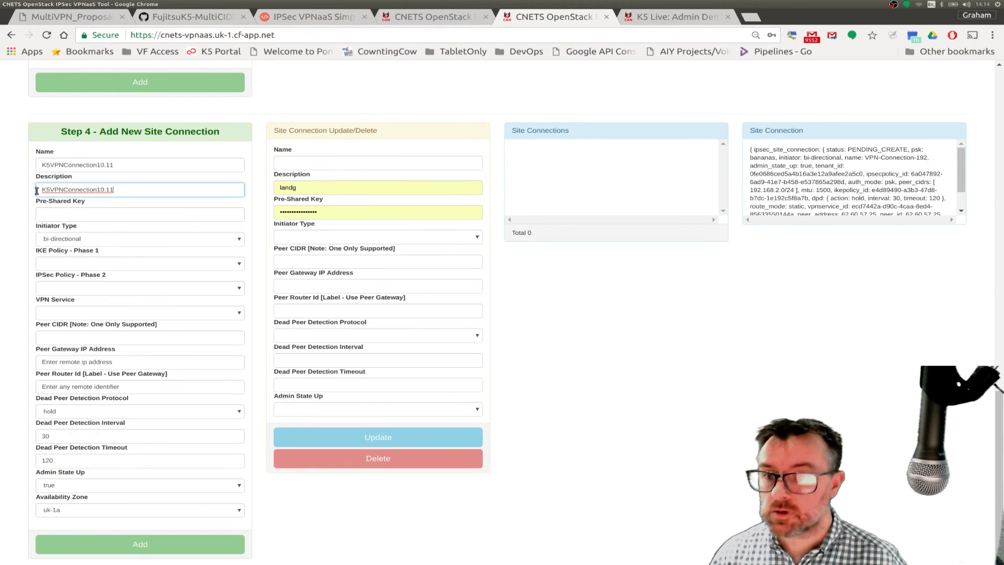
click(41, 213)
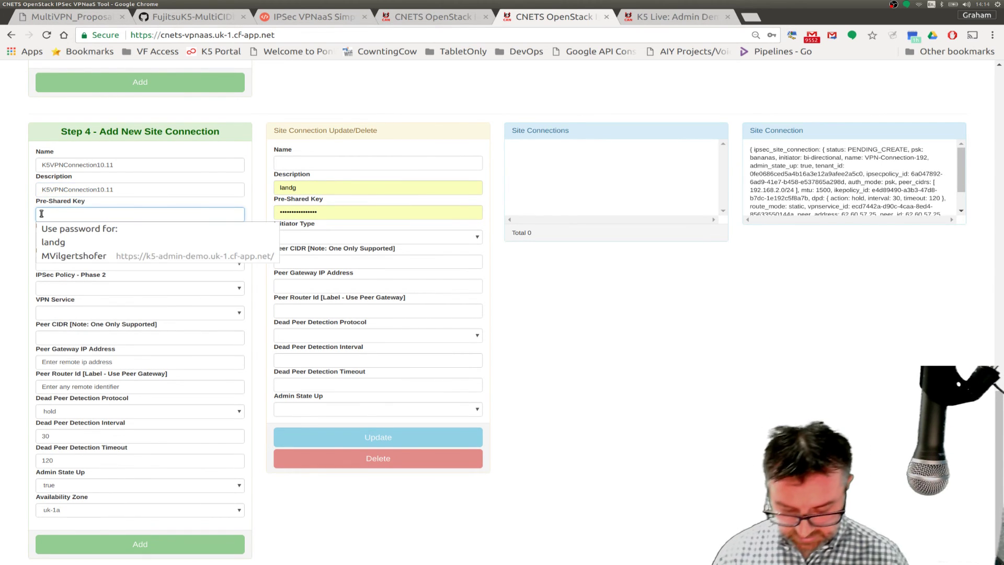
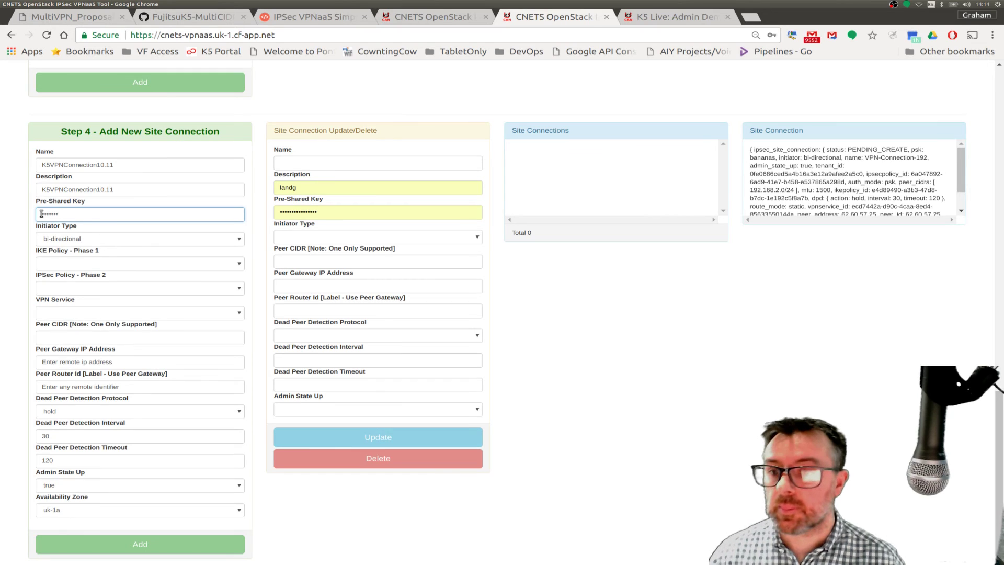
- Choose IKE policy VPNIKESTD, IPSec policy VPNIPSECSTD and VPN service 172VPN
click(84, 265)
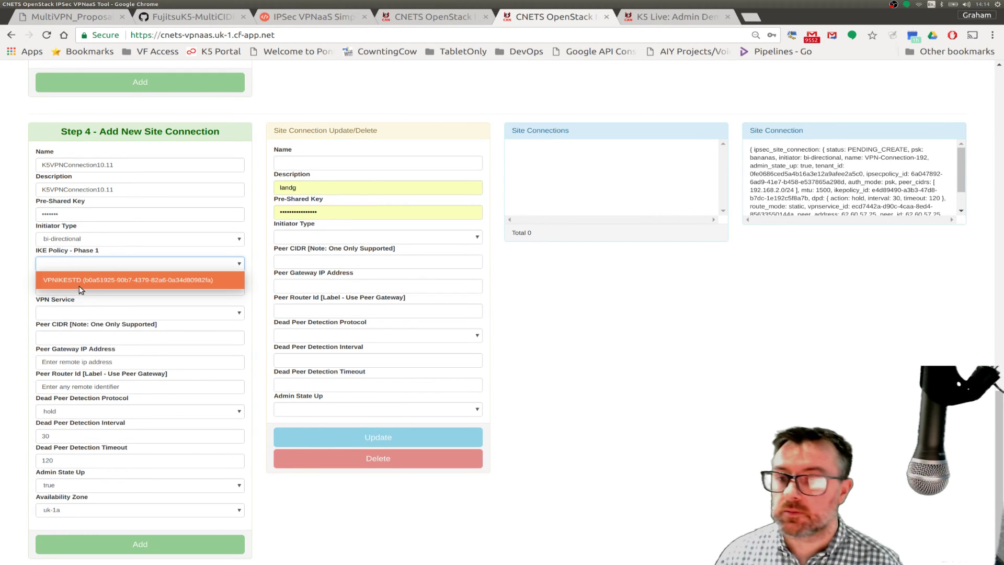
click(79, 282)
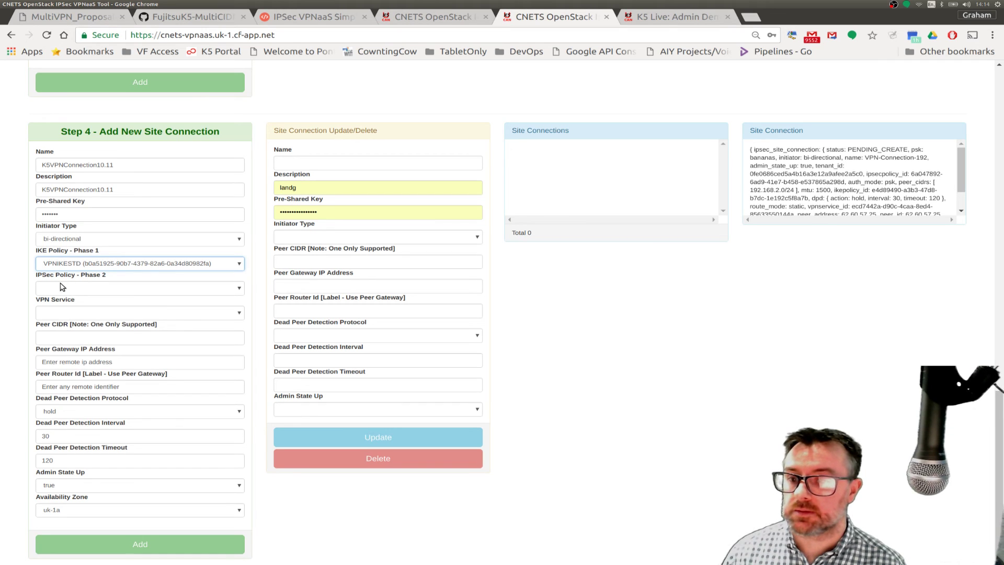
click(62, 286)
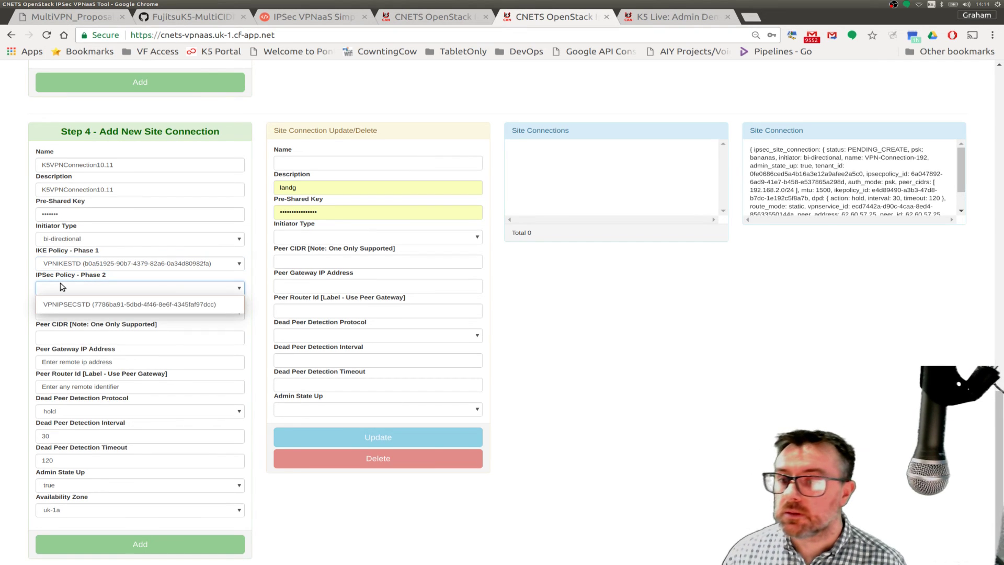
click(61, 304)
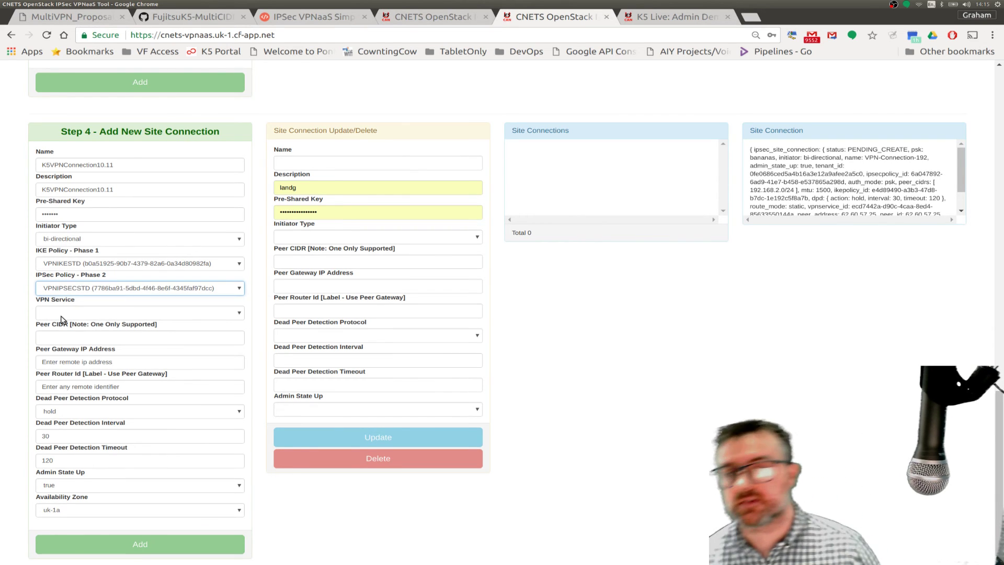
click(61, 318)
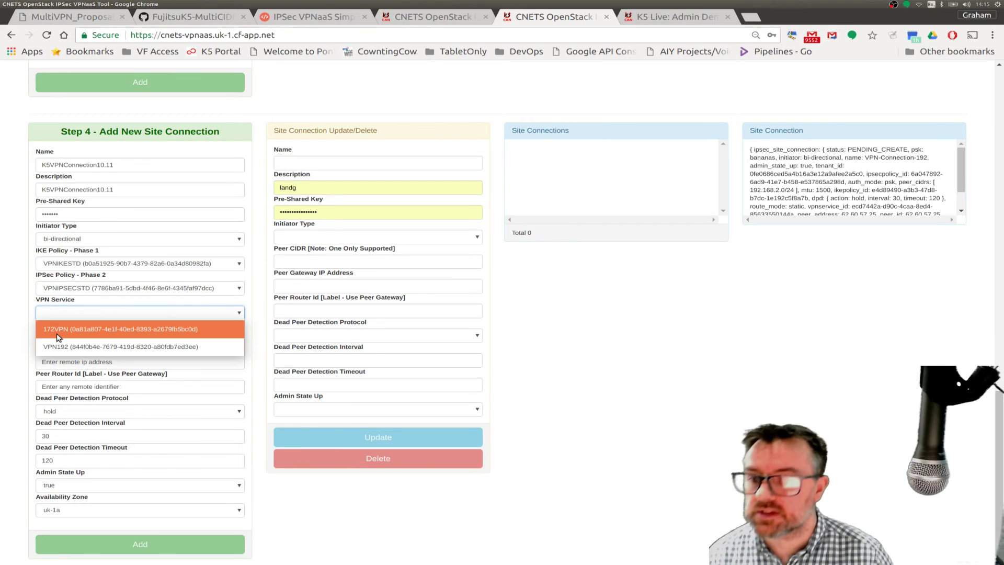
click(58, 335)
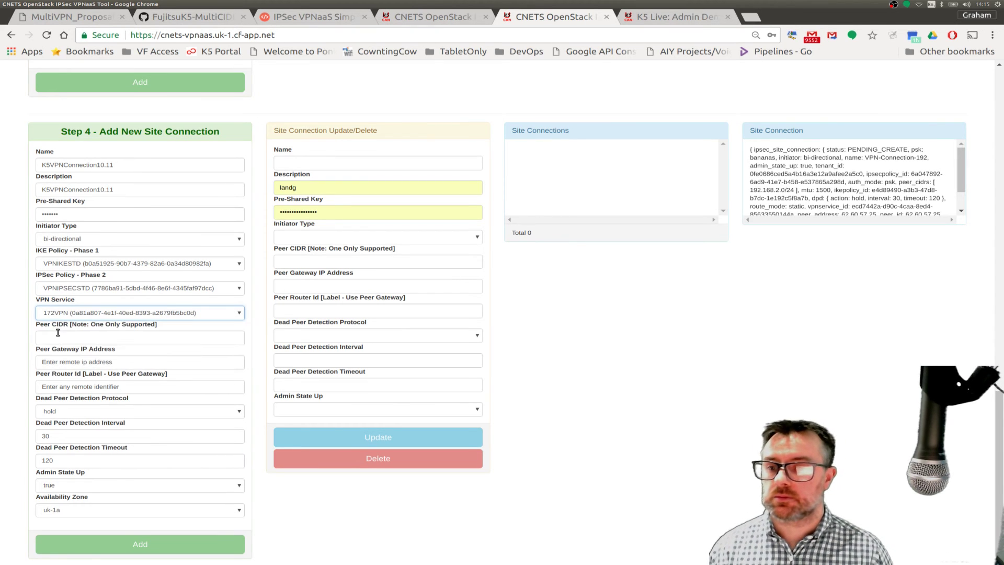
- Enter peer CIDR 10.11.1.0/24 and look up the peer gateway IP in the diagram
click(76, 338)
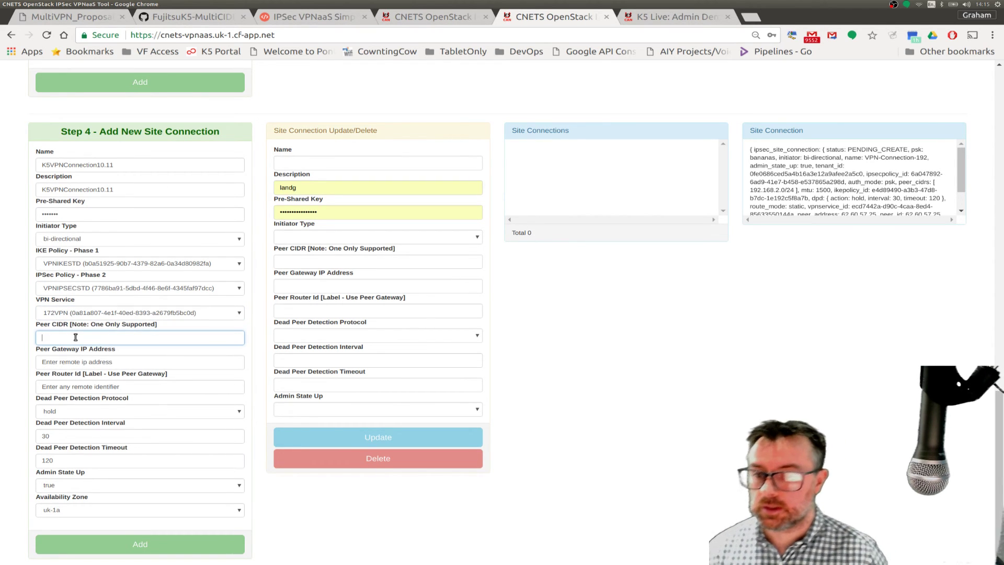
text(10.11.1.)
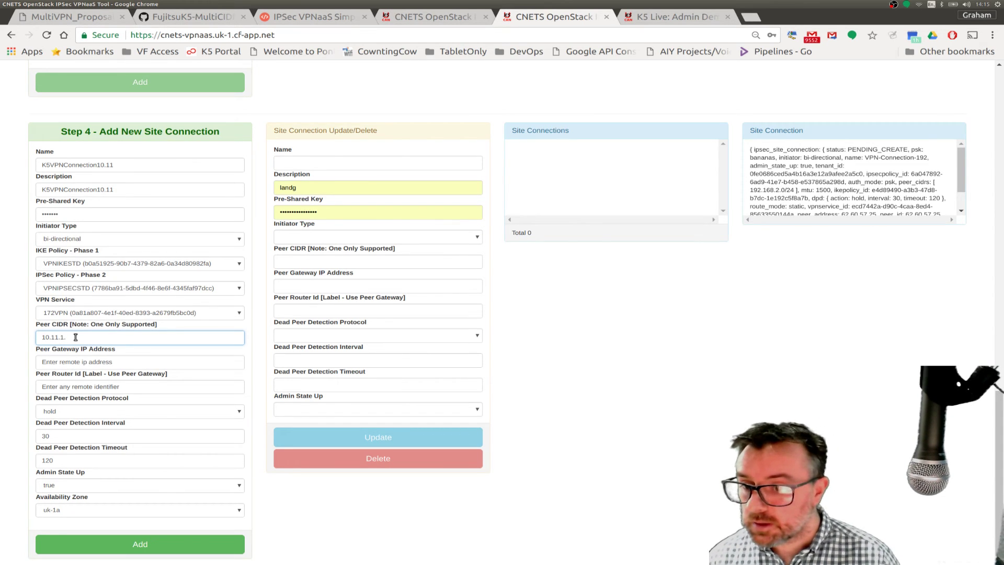
text(0)
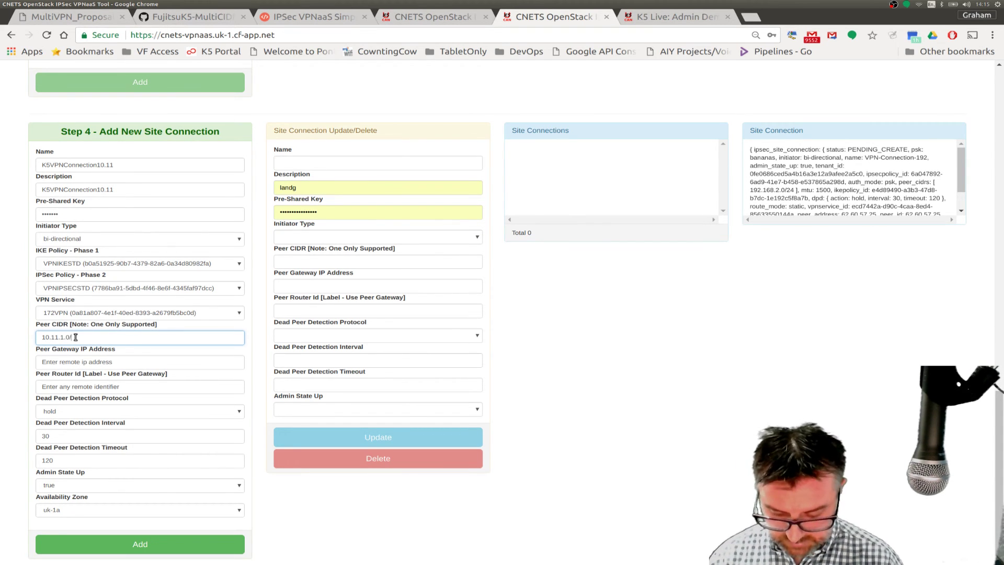
text(/24)
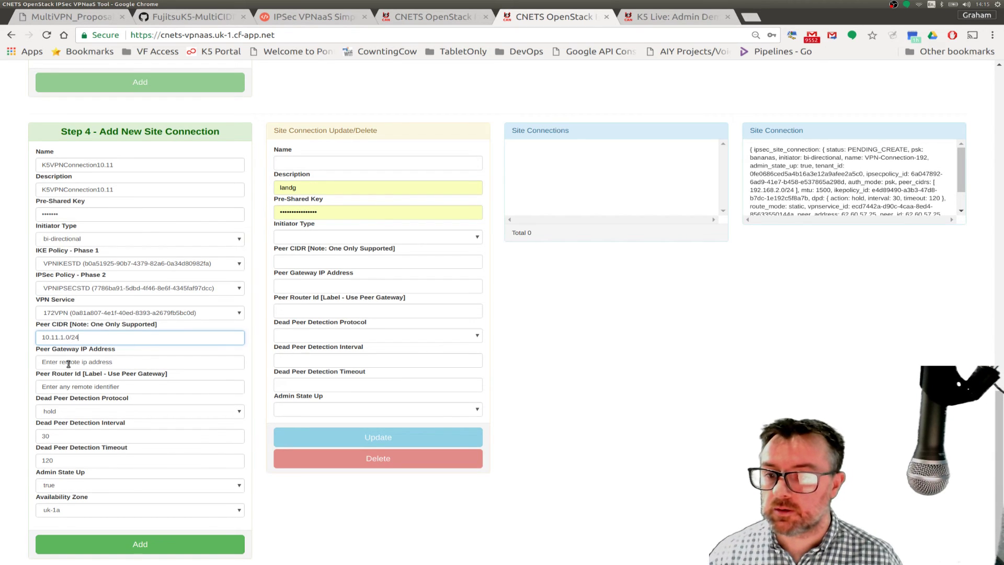
click(74, 362)
drag(124, 362, 33, 366)
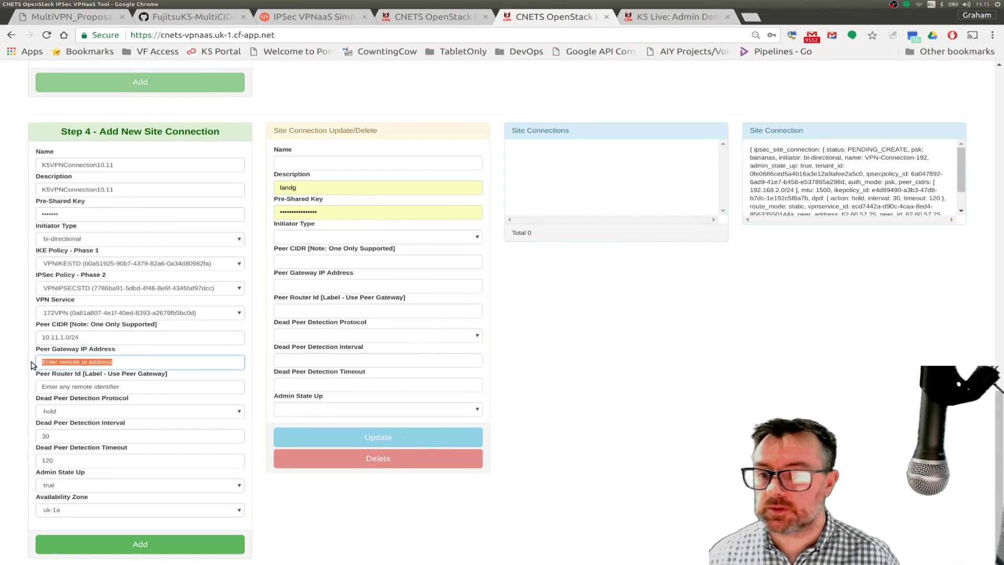
click(54, 16)
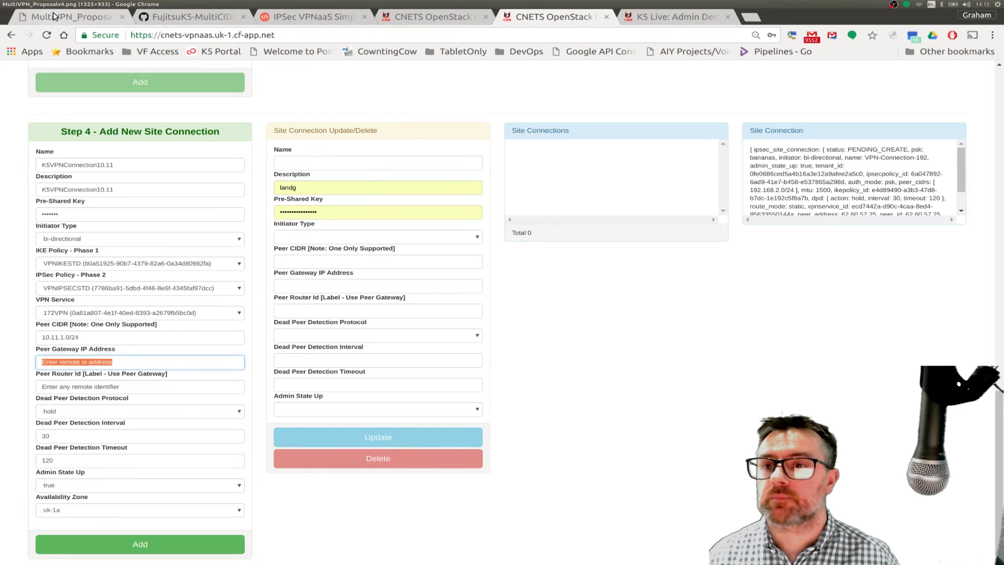
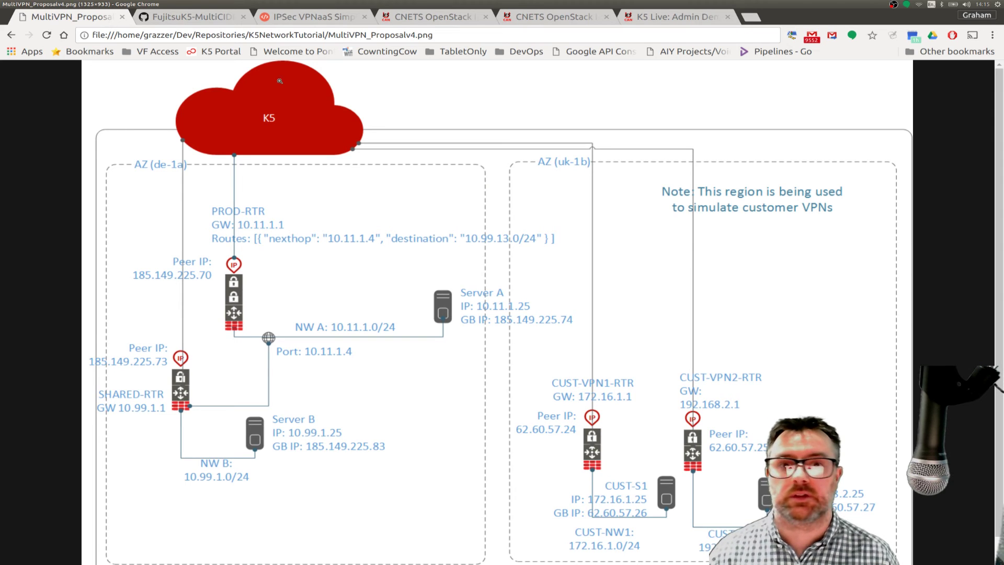
- Enter 185.149.225.70 as both the Peer Gateway IP and the Peer Router Id
click(552, 17)
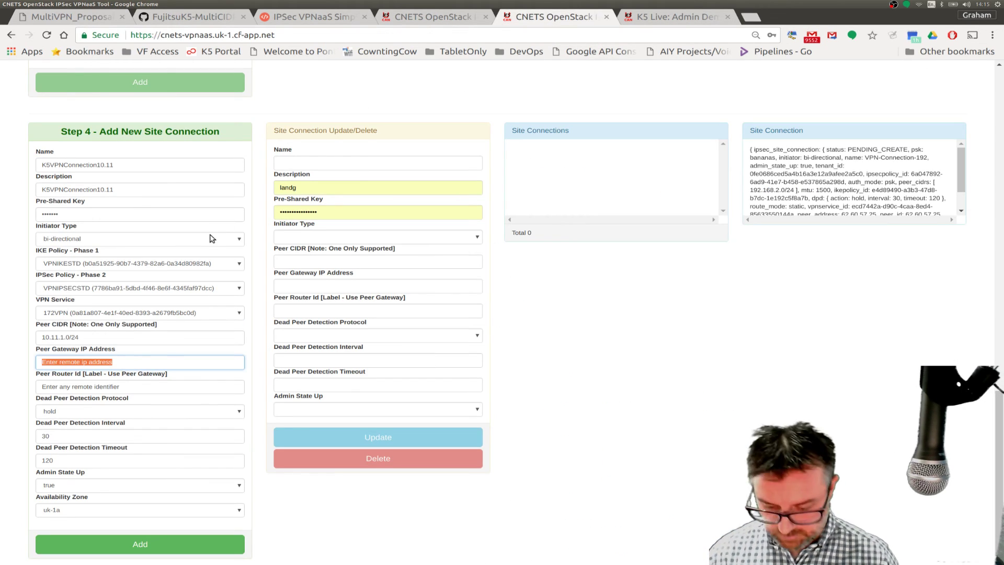
text(185.)
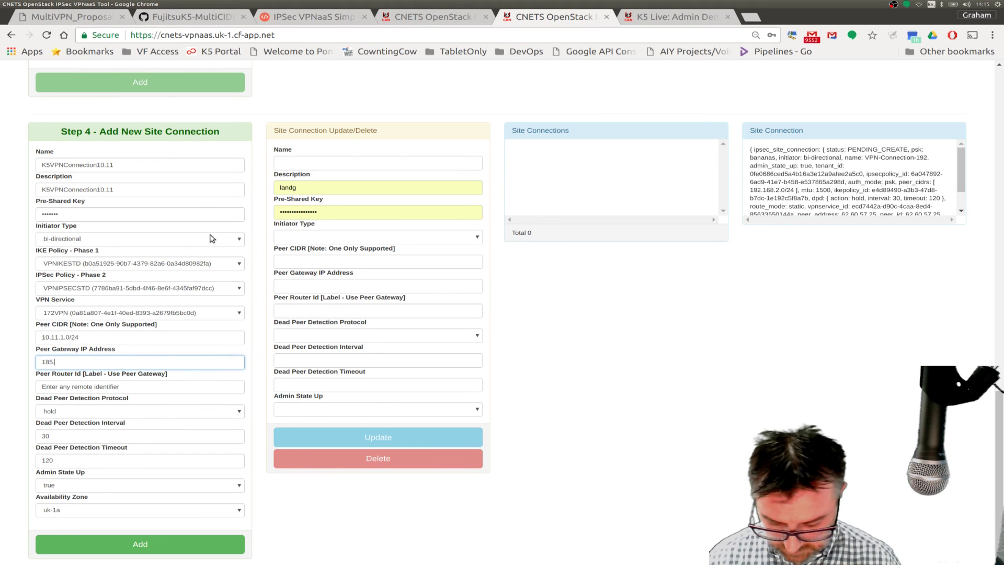
text(149)
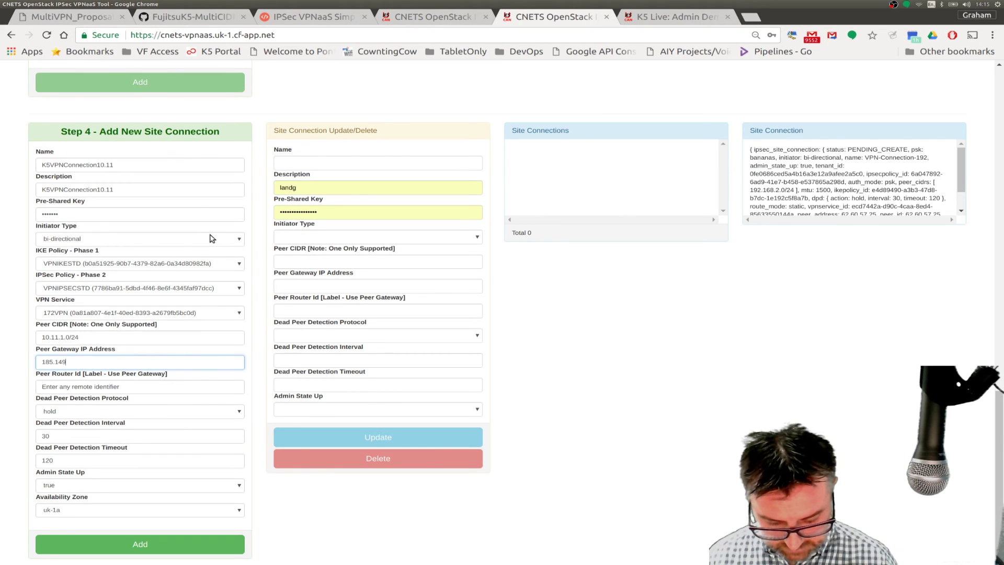
text(.225.)
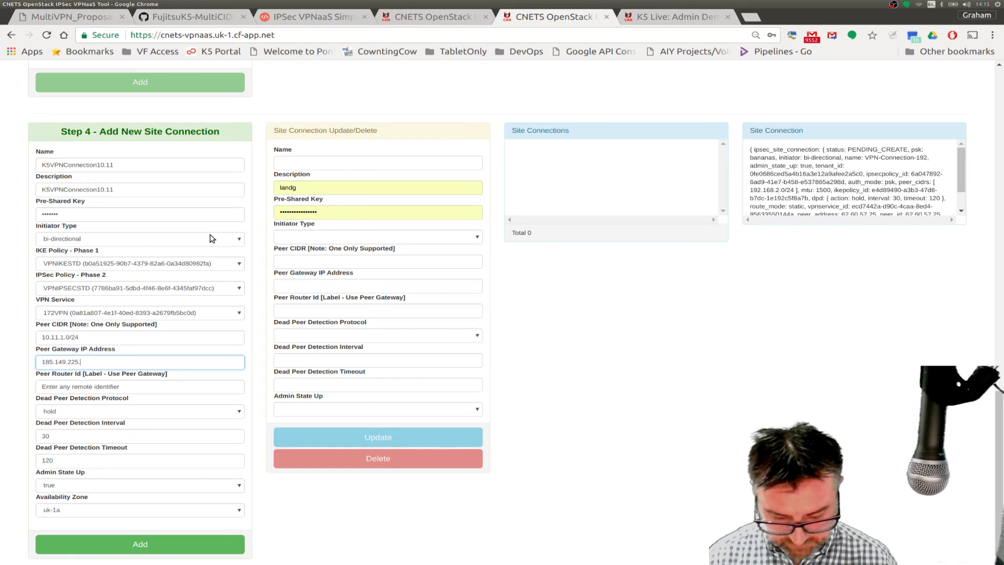
text(70)
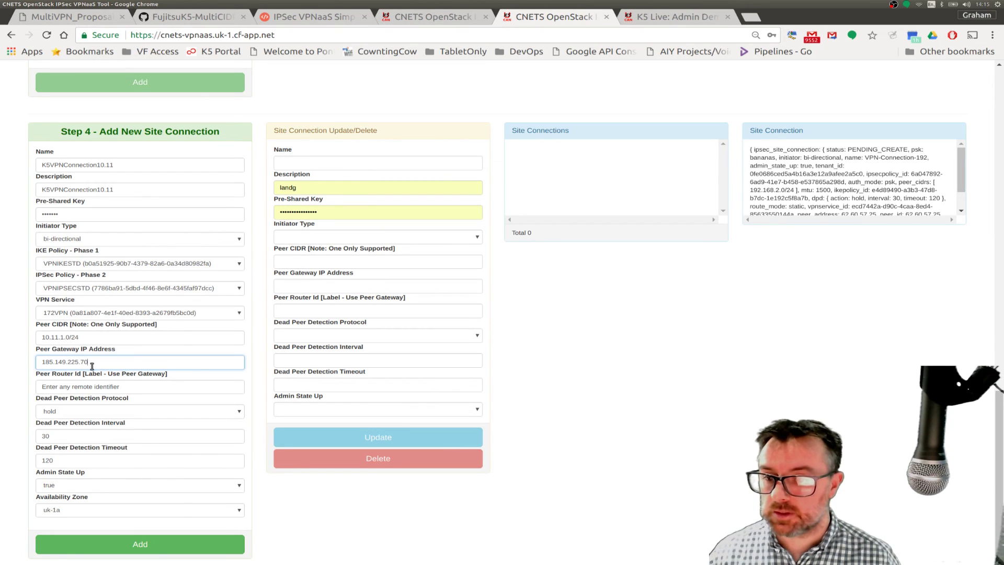
drag(88, 362, 43, 361)
key(ctrl+c)
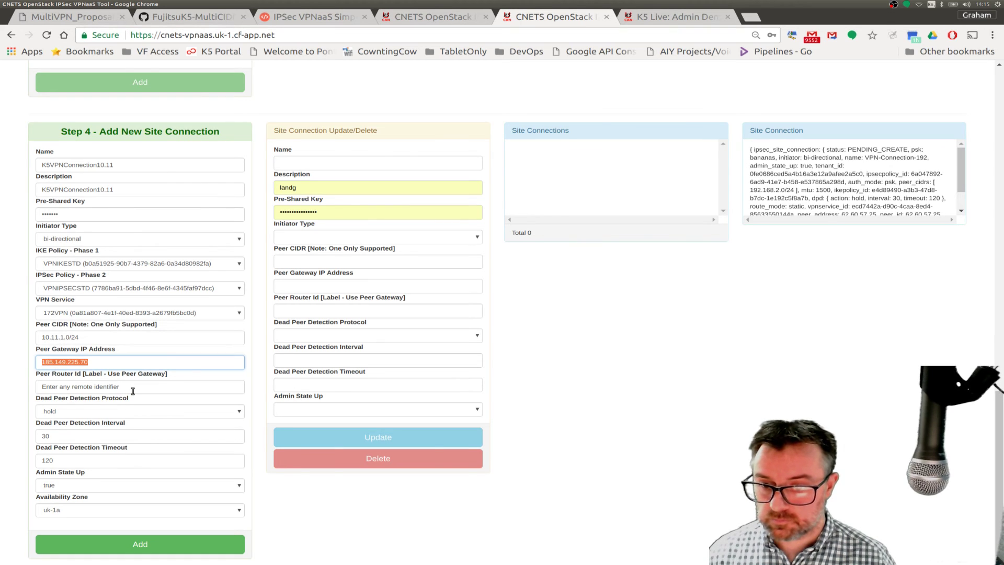
drag(122, 387, 39, 385)
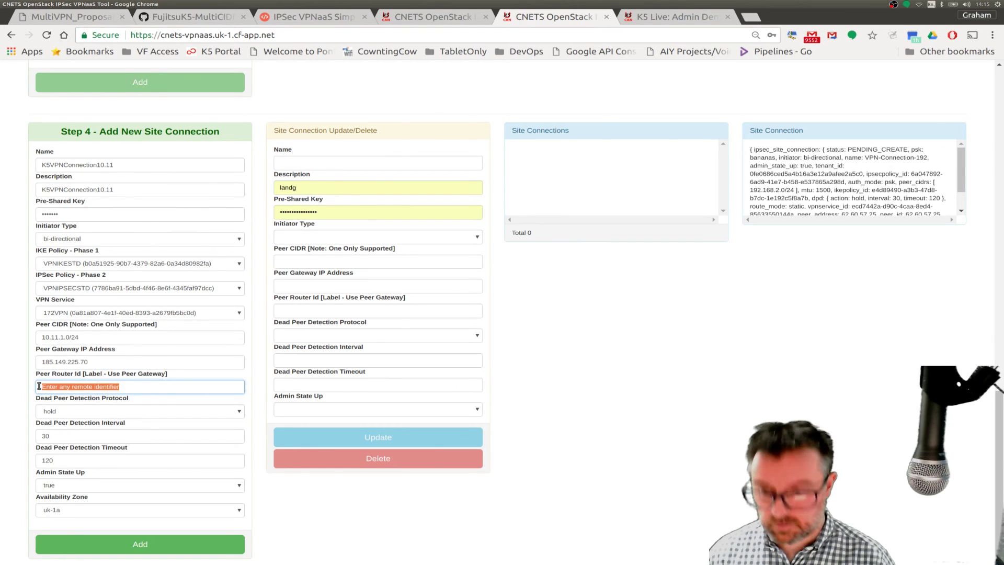
key(ctrl+v)
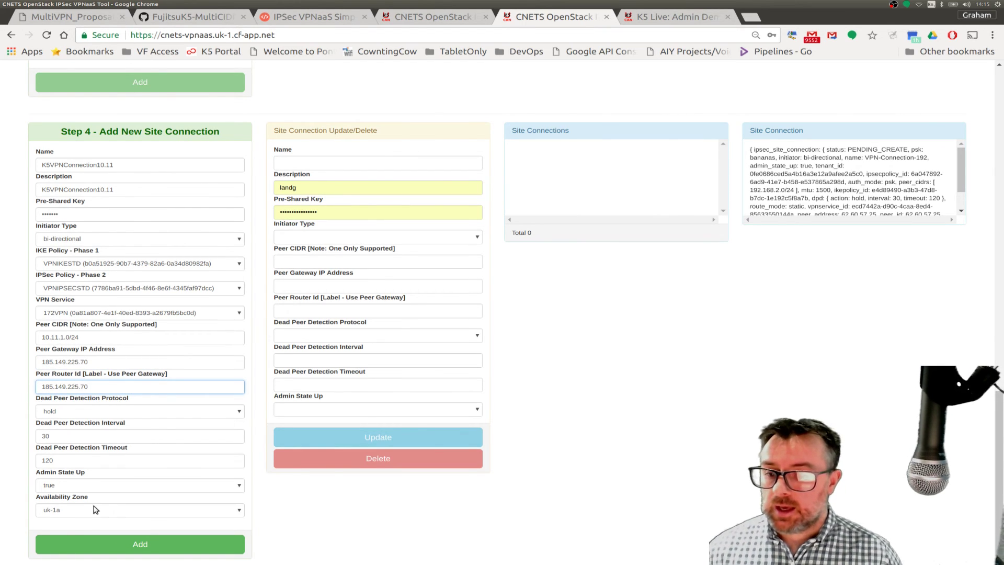
- Set availability zone uk-1b, add the K5VPNConnection10.11 connection, and view the network diagram
click(71, 511)
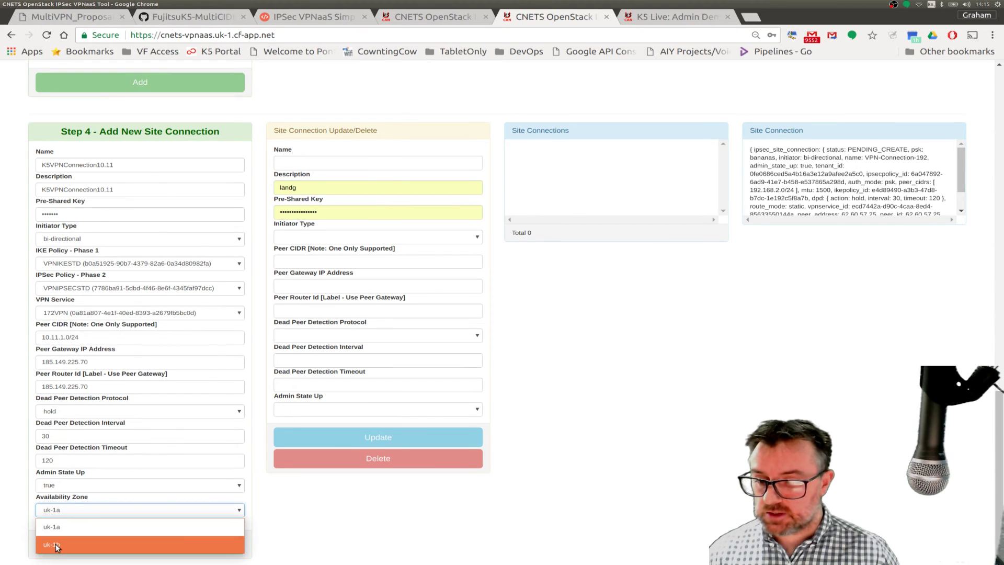
click(56, 546)
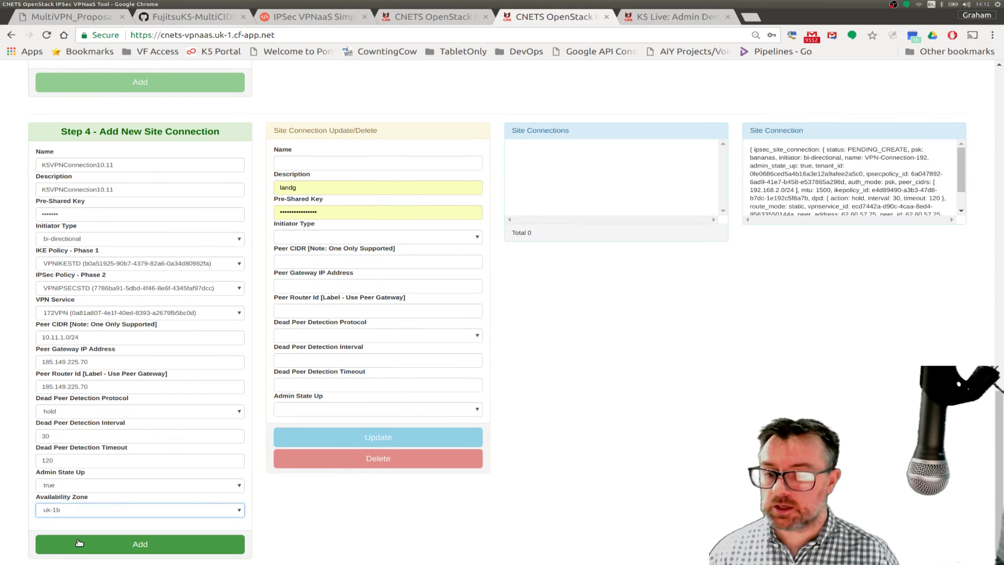
click(79, 543)
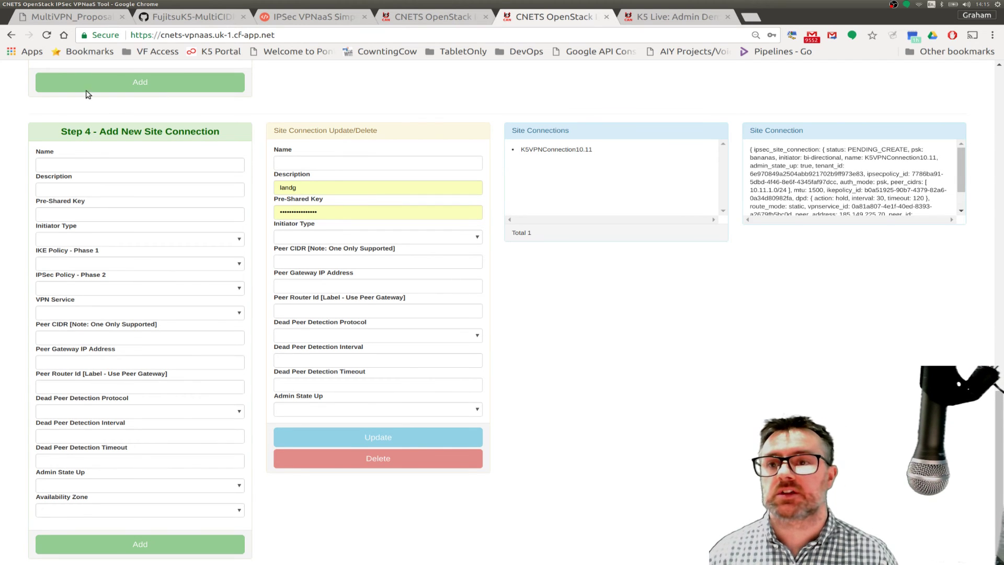
click(63, 19)
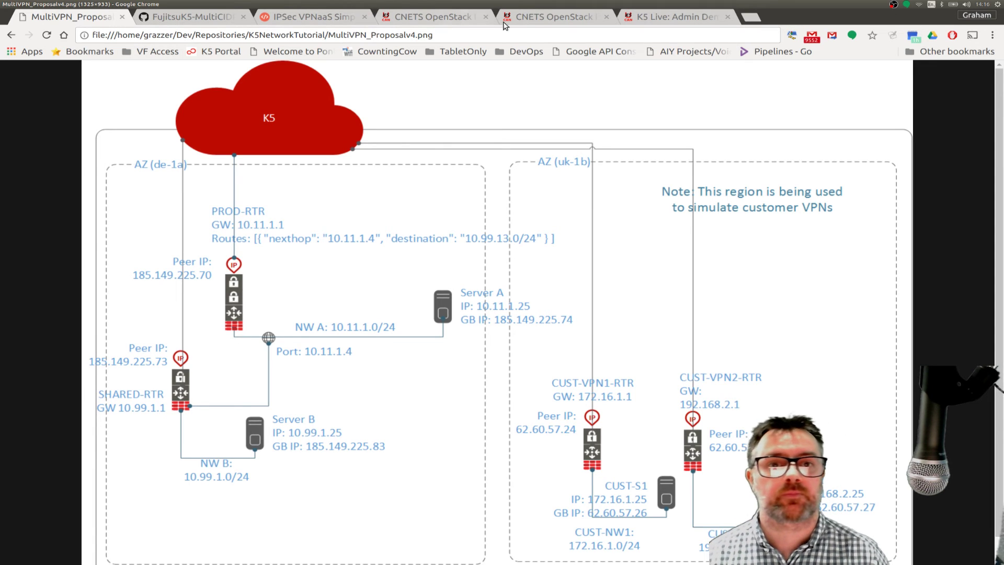
- Name the new site connection VPN172 and use VPN172 as its description
click(535, 23)
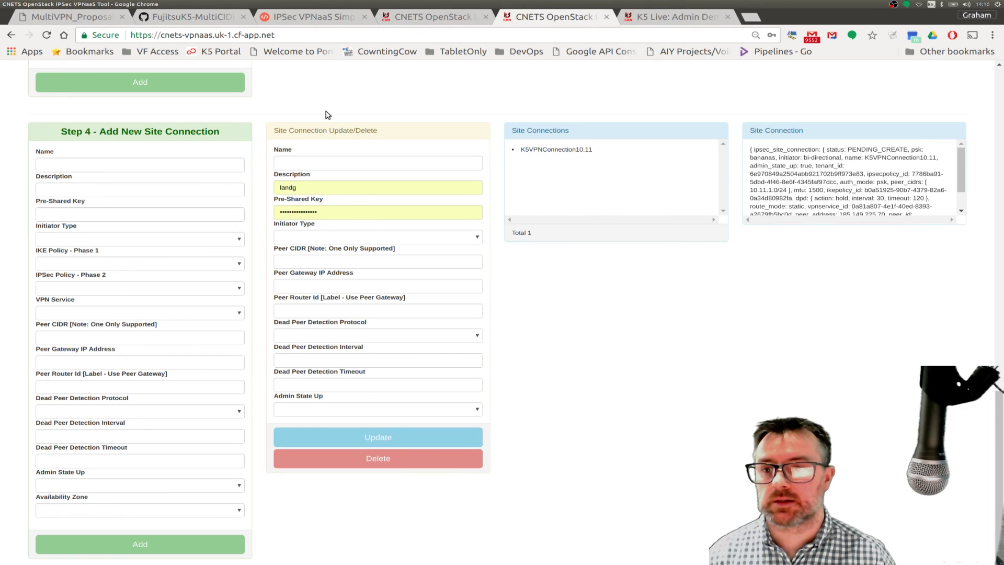
click(86, 164)
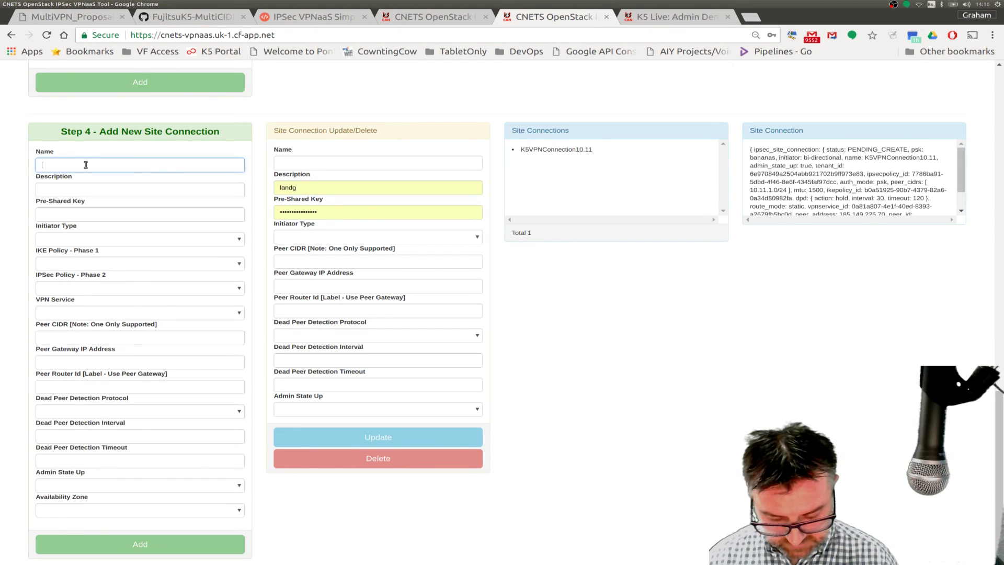
text(VPN1)
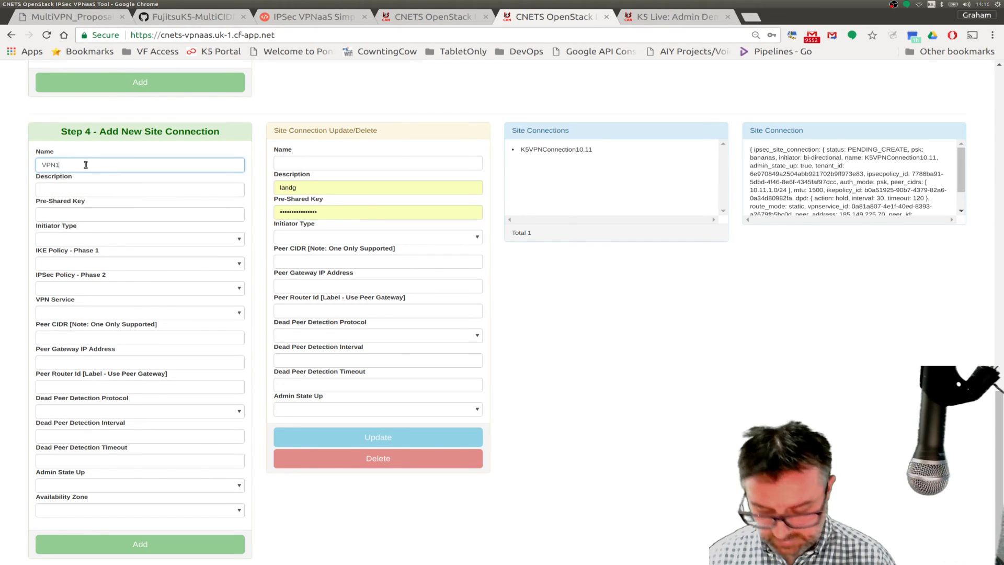
text(72)
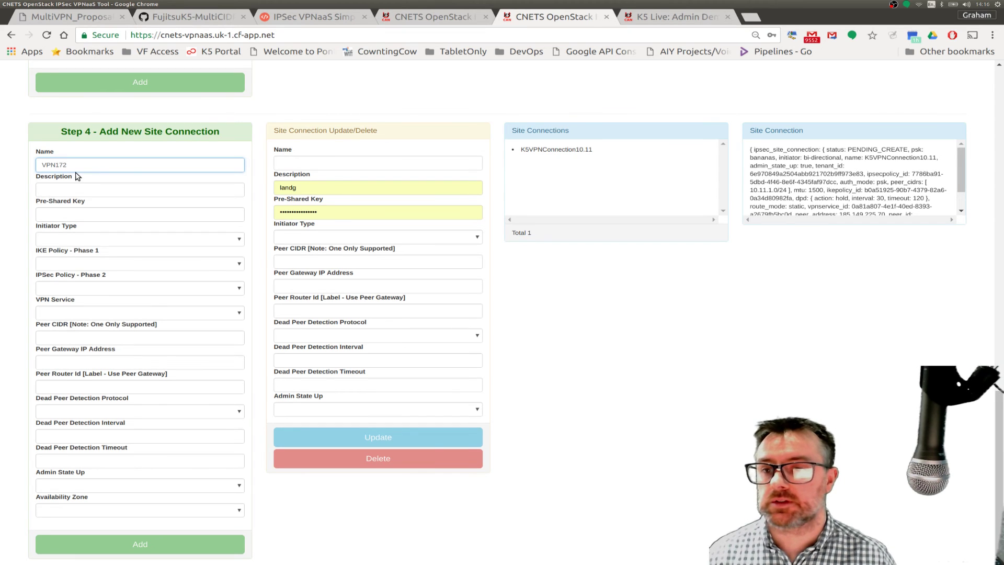
drag(68, 165, 29, 166)
key(ctrl+c)
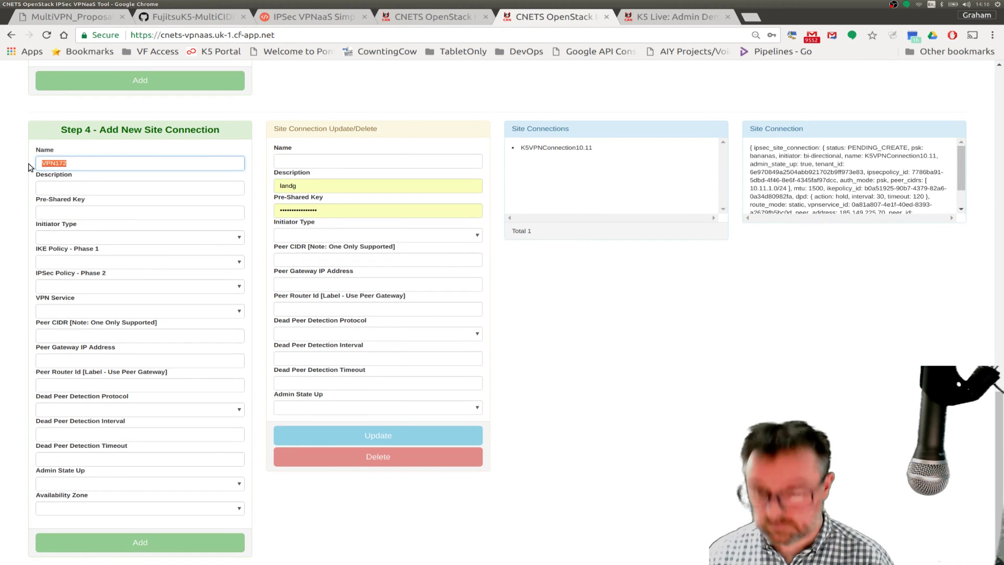
click(54, 189)
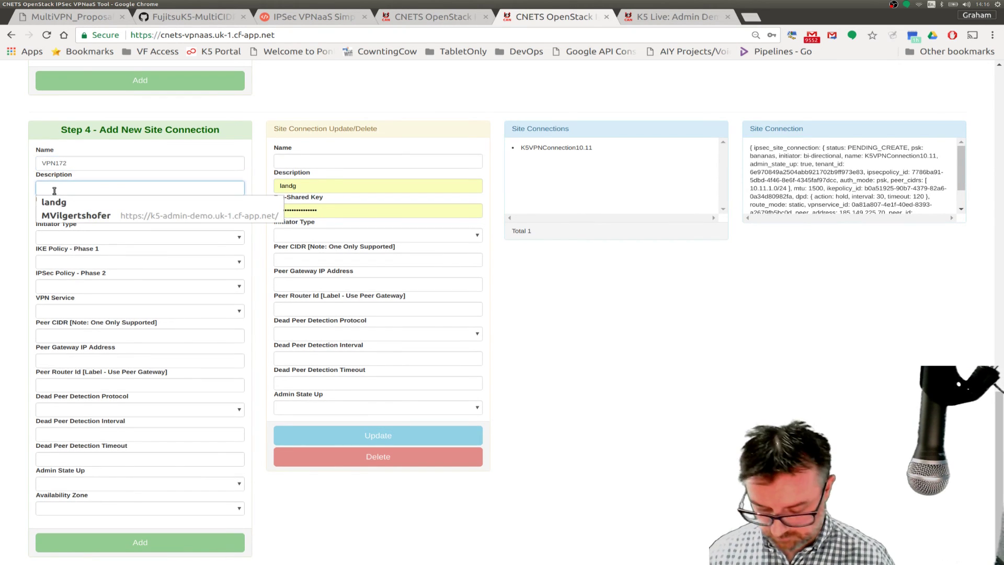
key(ctrl+v)
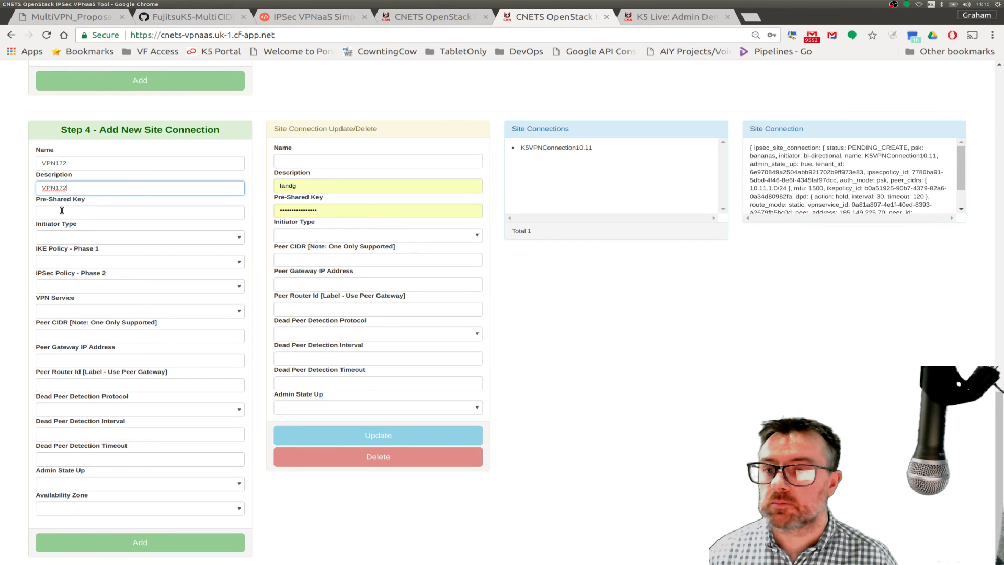
- Enter the pre-shared key and scroll back to the top of the page
click(66, 211)
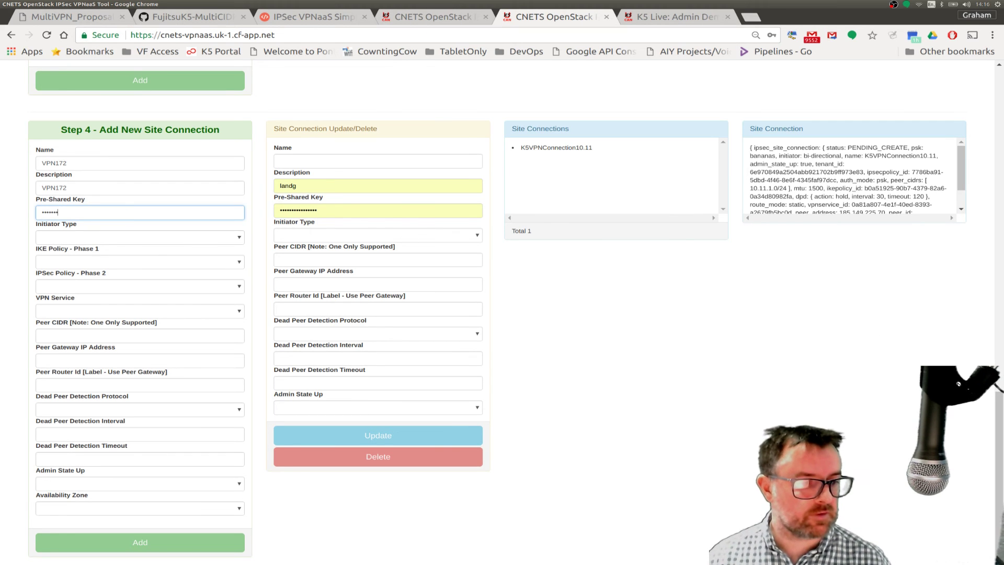
drag(999, 410, 998, 84)
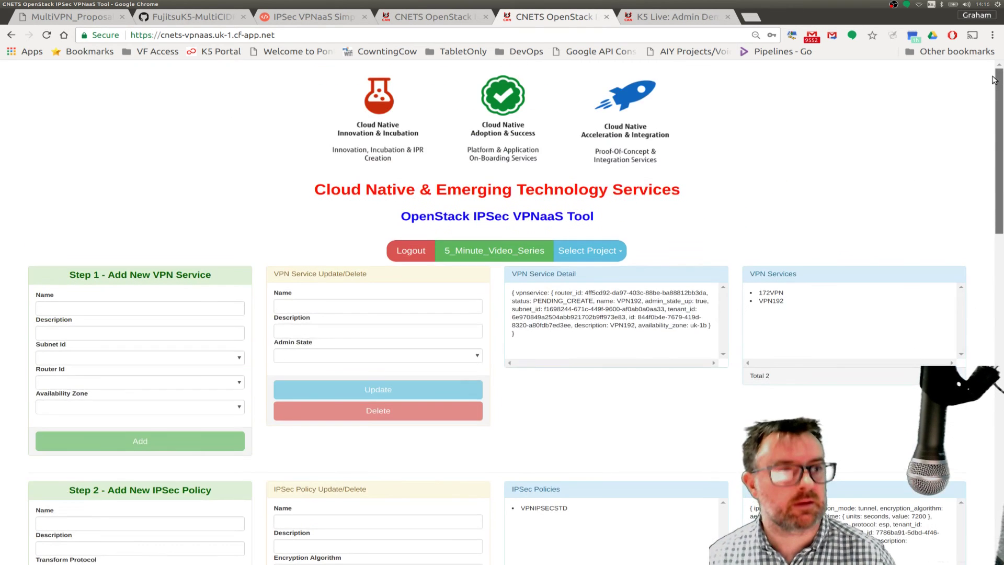
- Switch to the 5_Minute_Video_Series project and scroll down to the Step 4 form
click(592, 251)
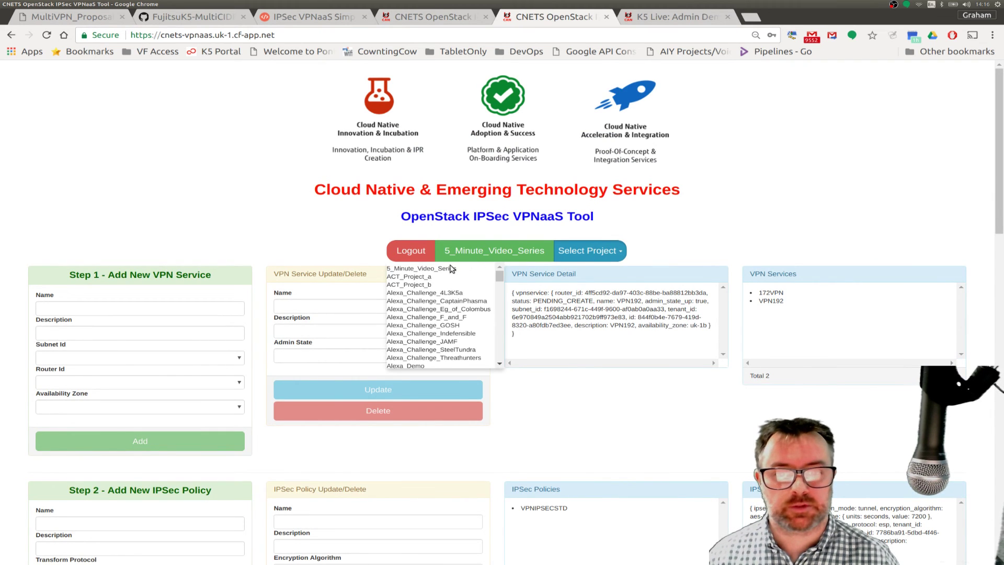
click(433, 272)
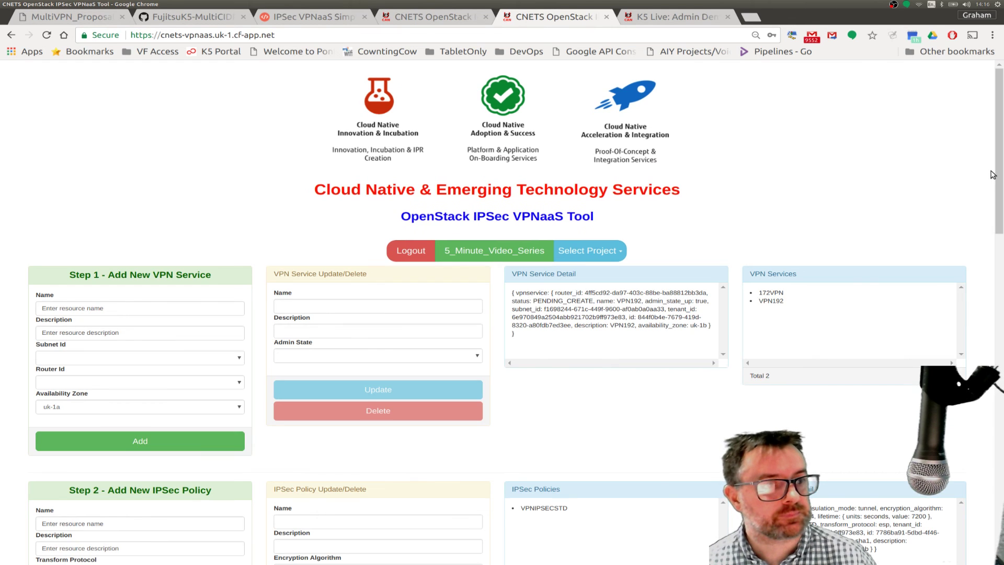
drag(997, 174, 987, 549)
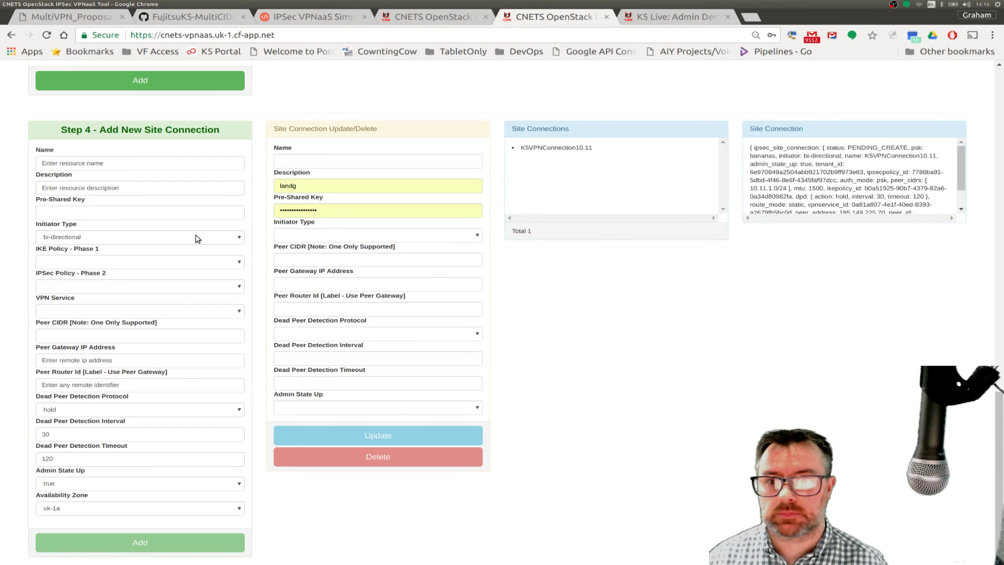
- Enter VPN192 as the name and description, and fill in the pre-shared key
click(103, 164)
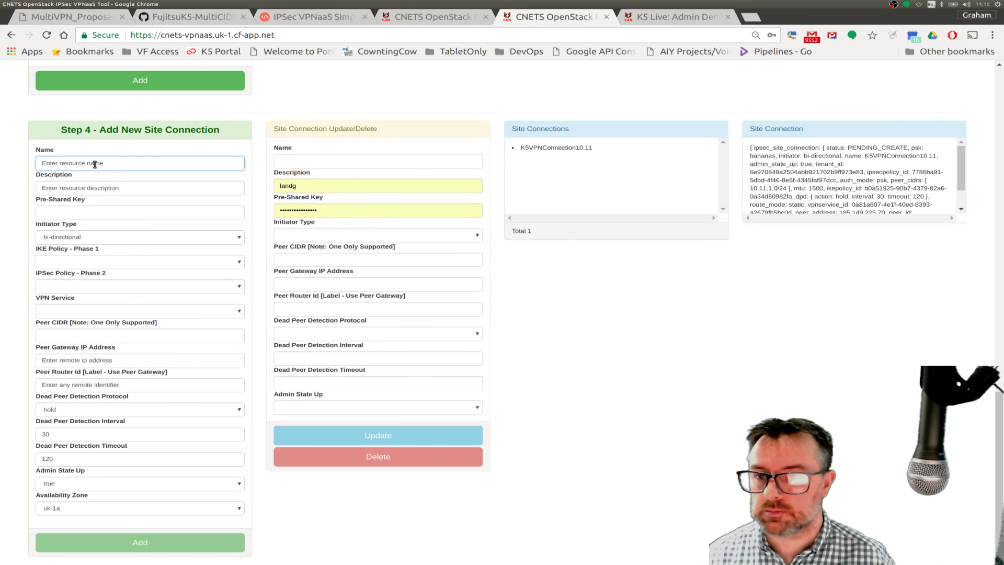
drag(95, 164, 29, 167)
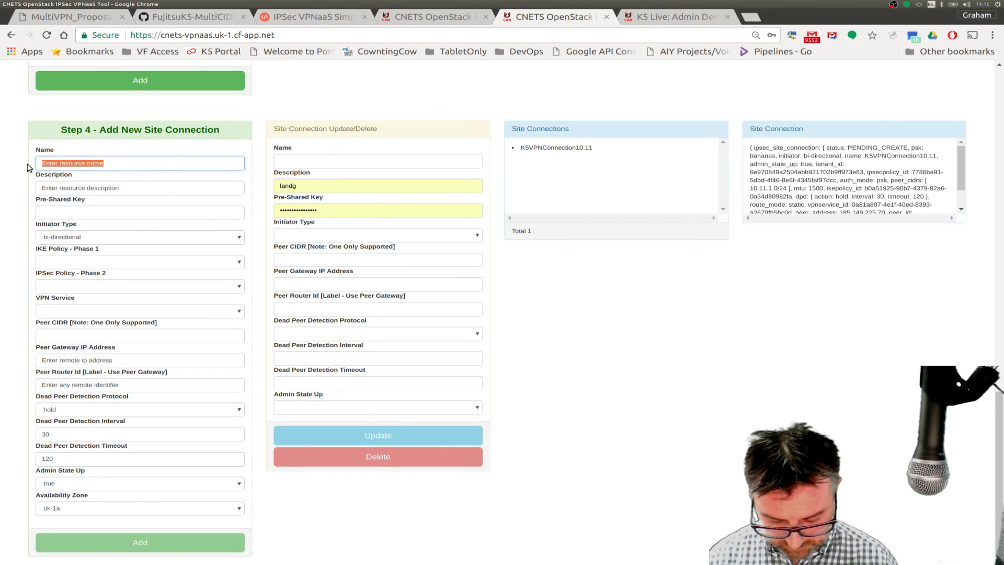
text(VPN)
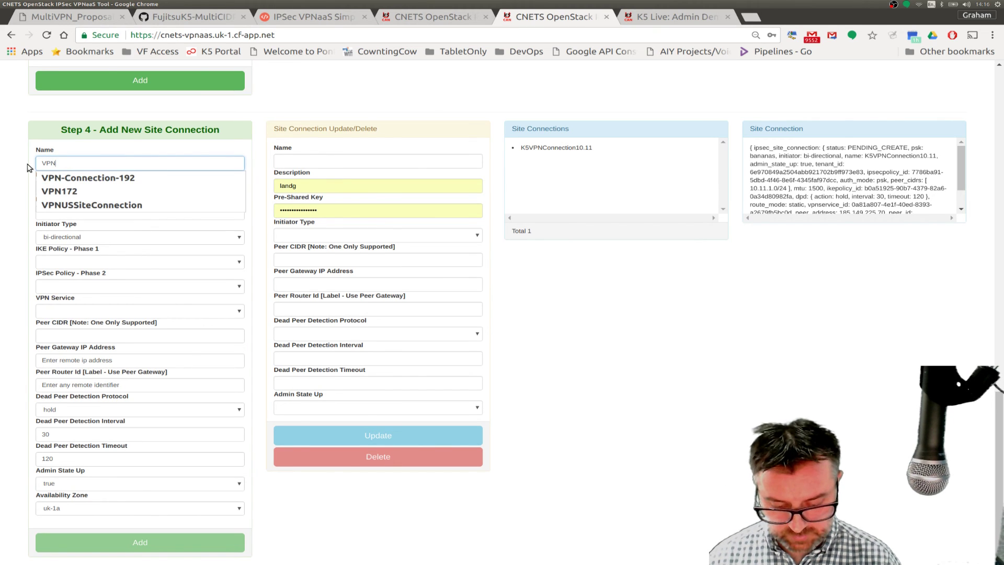
text(192)
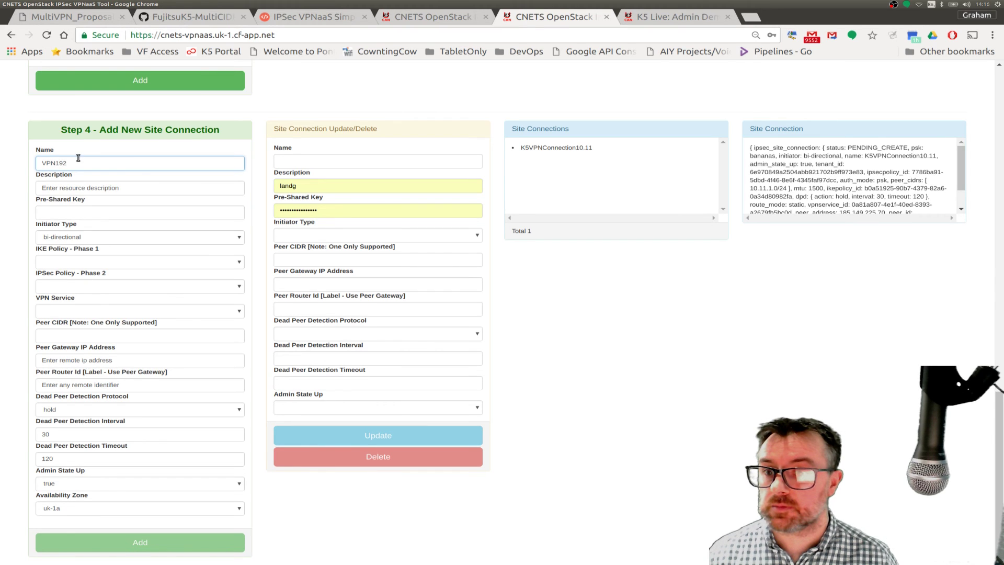
drag(79, 158, 35, 166)
key(ctrl+c)
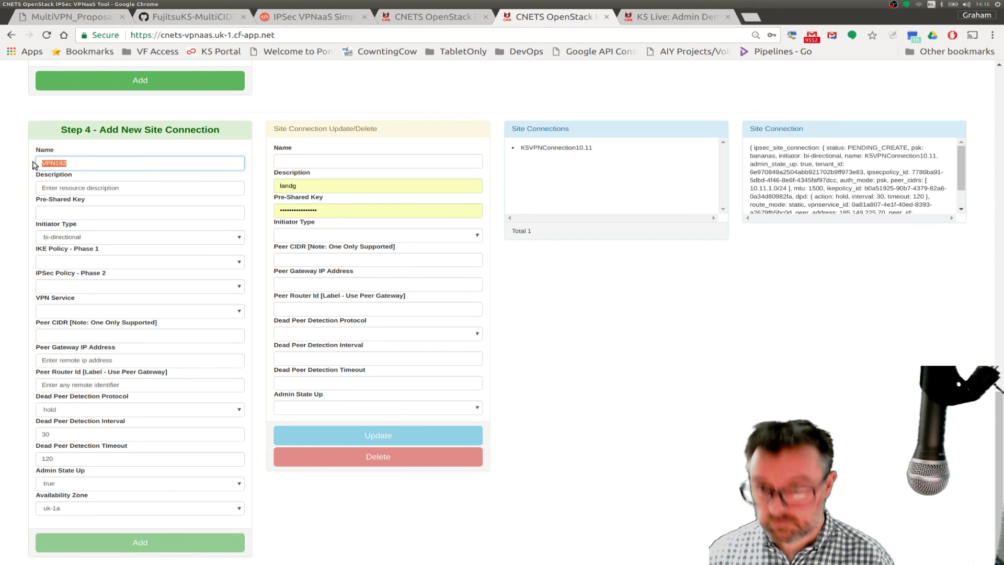
drag(120, 188, 34, 192)
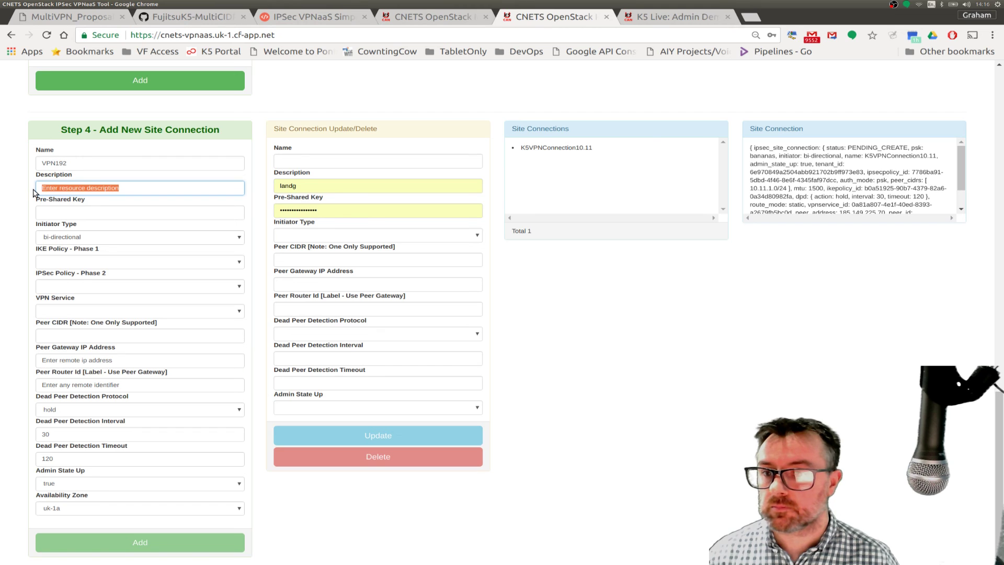
key(ctrl+v)
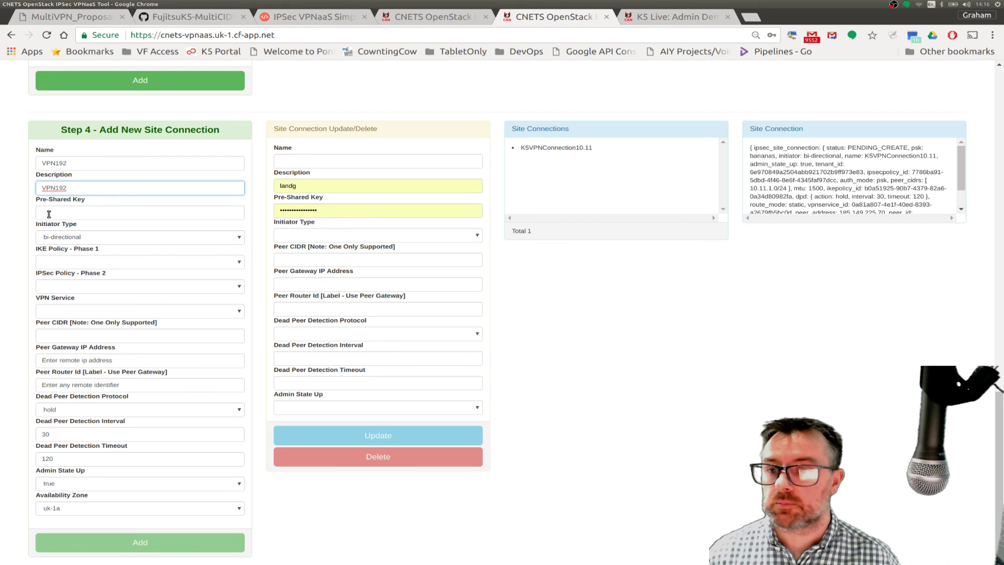
click(49, 214)
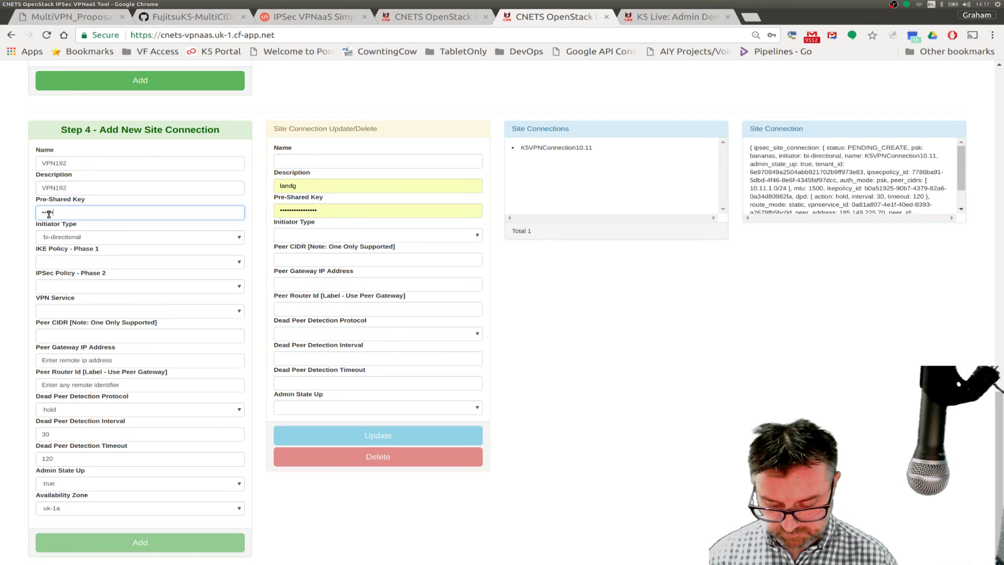
- Choose IKE policy VPNIKESTD, IPSec policy VPNIPSECSTD and VPN service VPN192
click(49, 263)
click(66, 277)
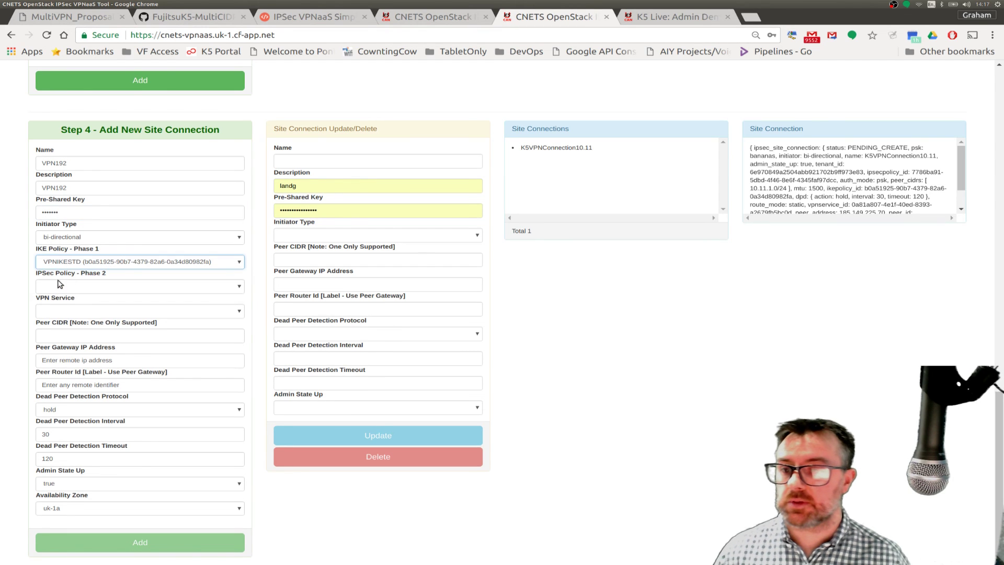
click(46, 287)
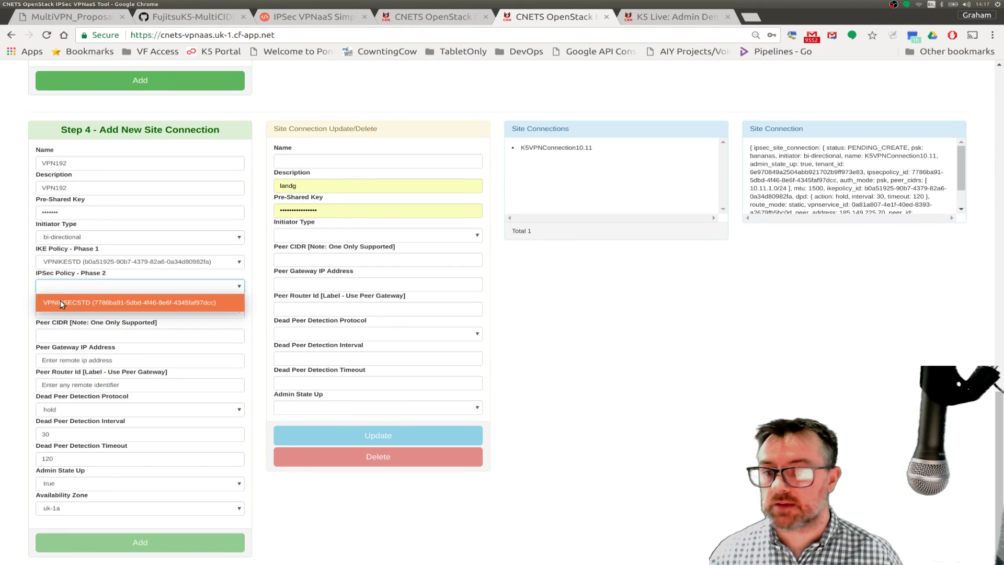
click(61, 301)
click(56, 312)
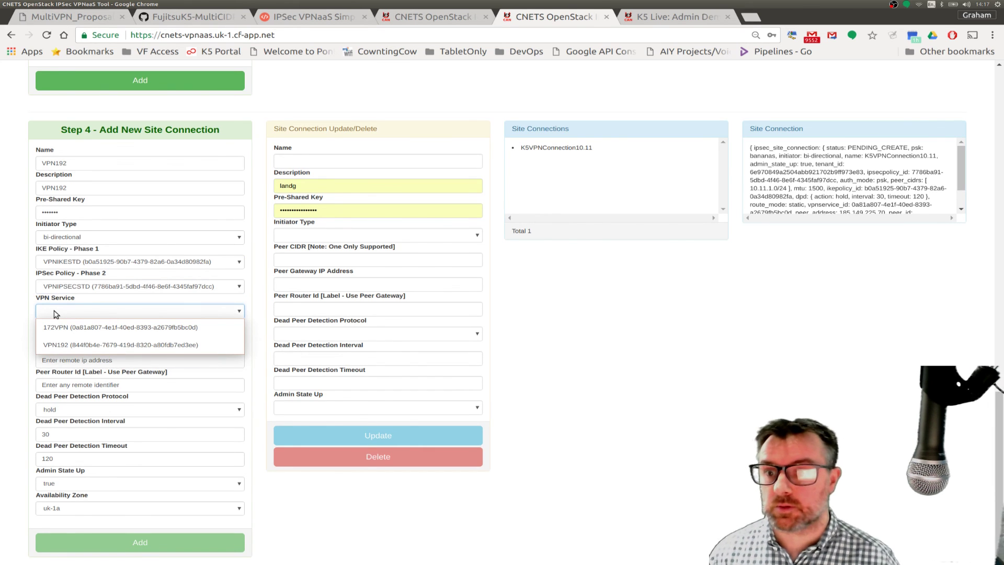
click(64, 345)
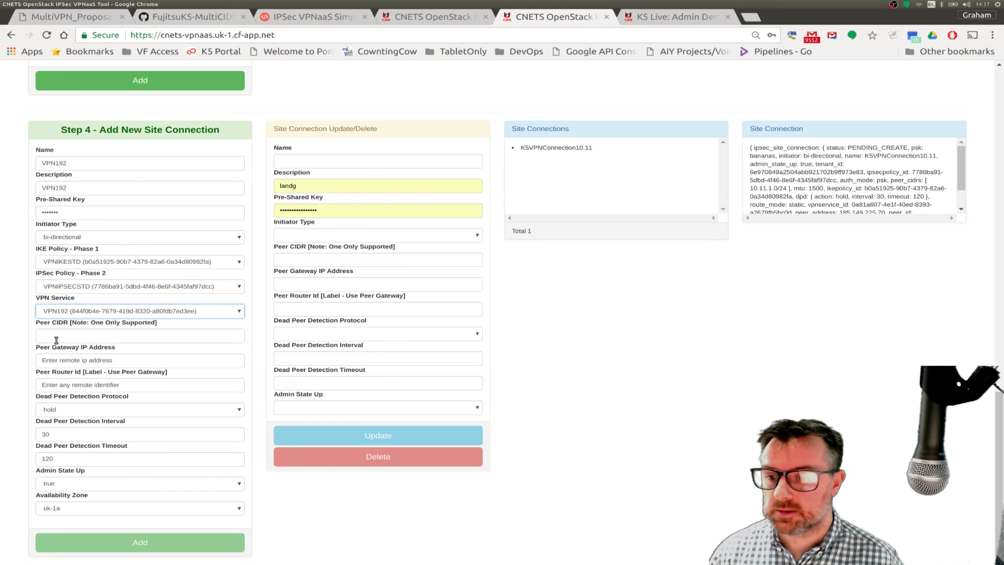
- Enter peer CIDR 10.11.1.0/24 and peer gateway 185.149.225.70, checking the diagram for it
click(56, 340)
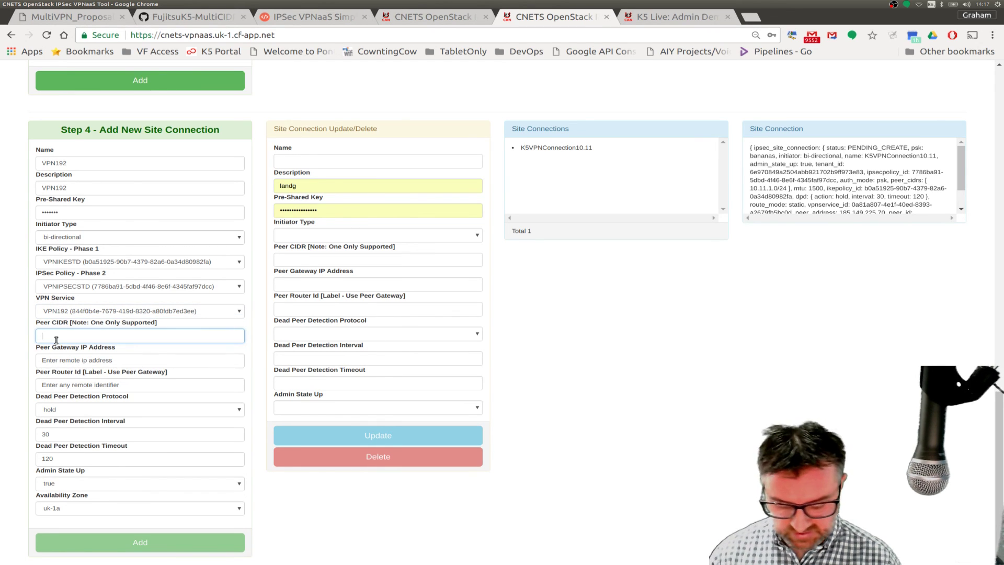
text(10.11.1.0/24)
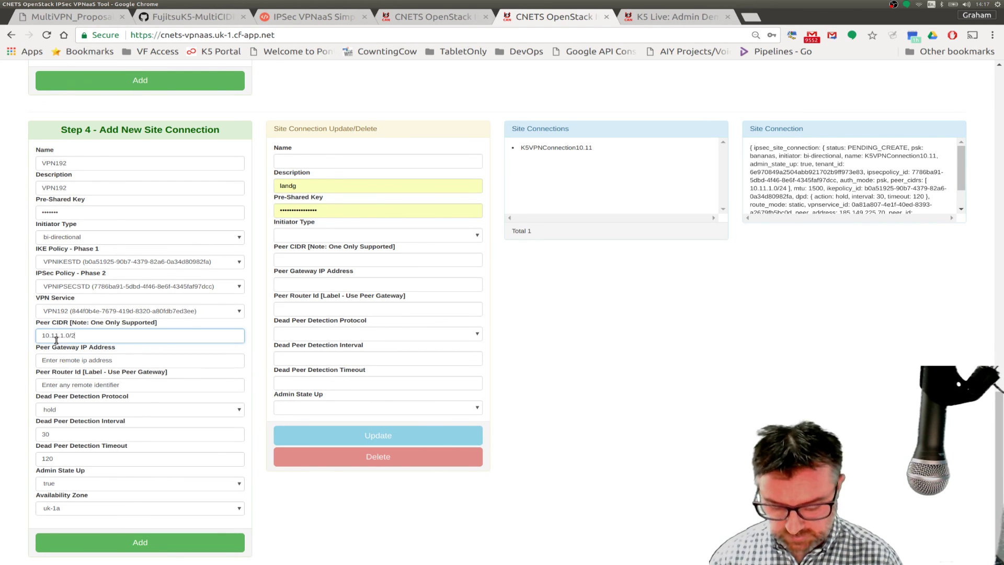
click(99, 360)
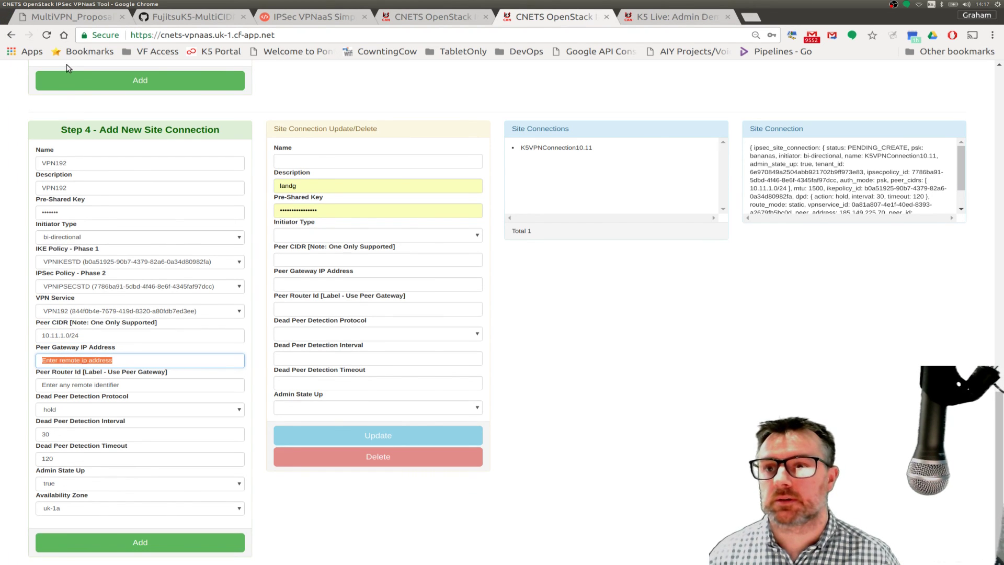
click(58, 17)
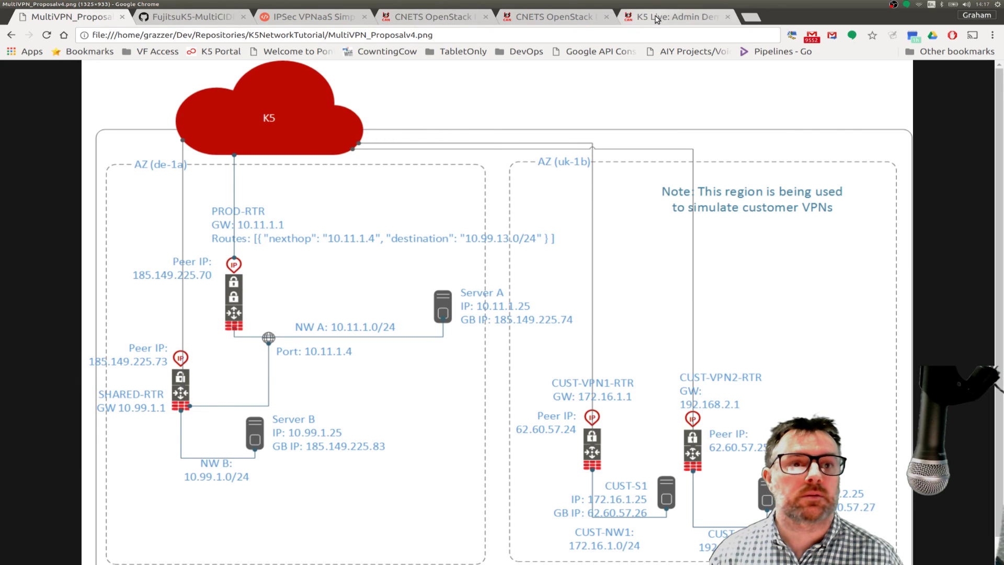
click(568, 21)
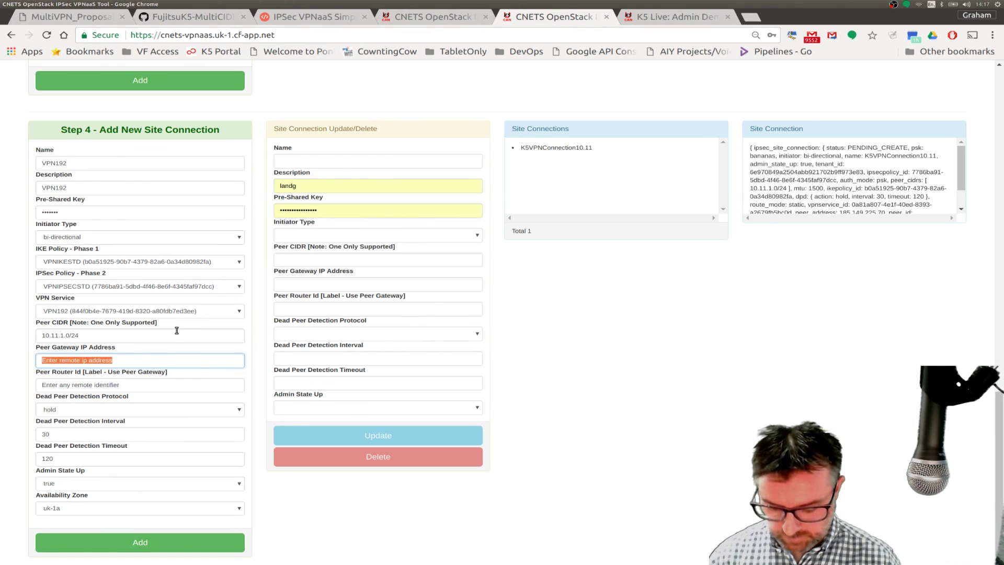
text(185.149.225.70)
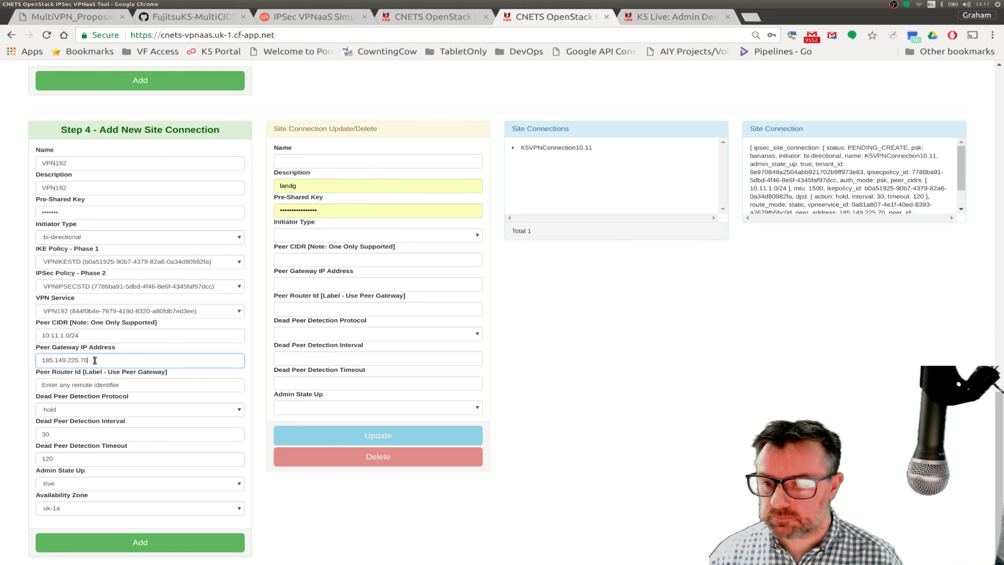
- Reuse 185.149.225.70 as the Peer Router Id and set availability zone uk-1b
drag(94, 360, 40, 362)
key(ctrl+c)
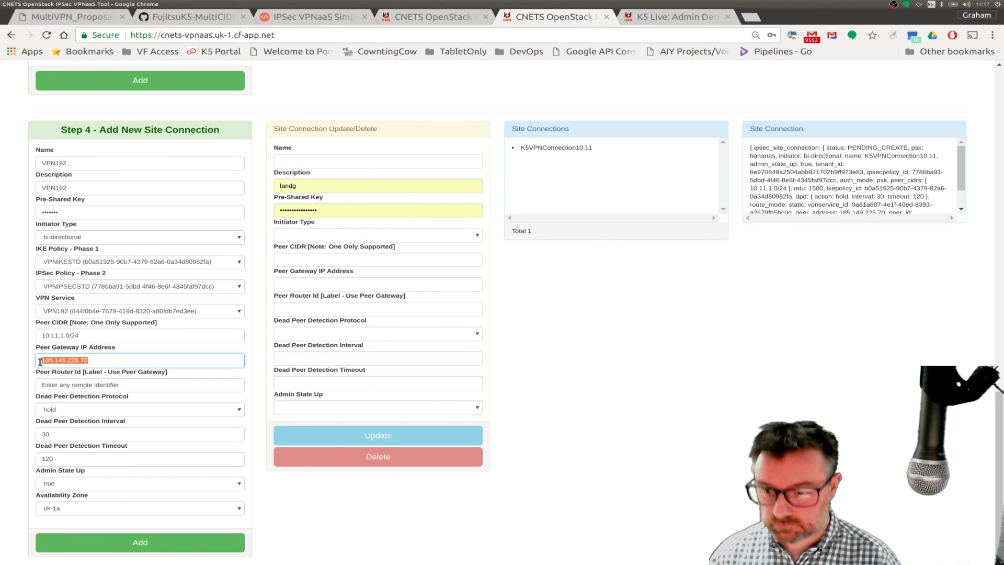
drag(126, 387, 26, 389)
key(ctrl+v)
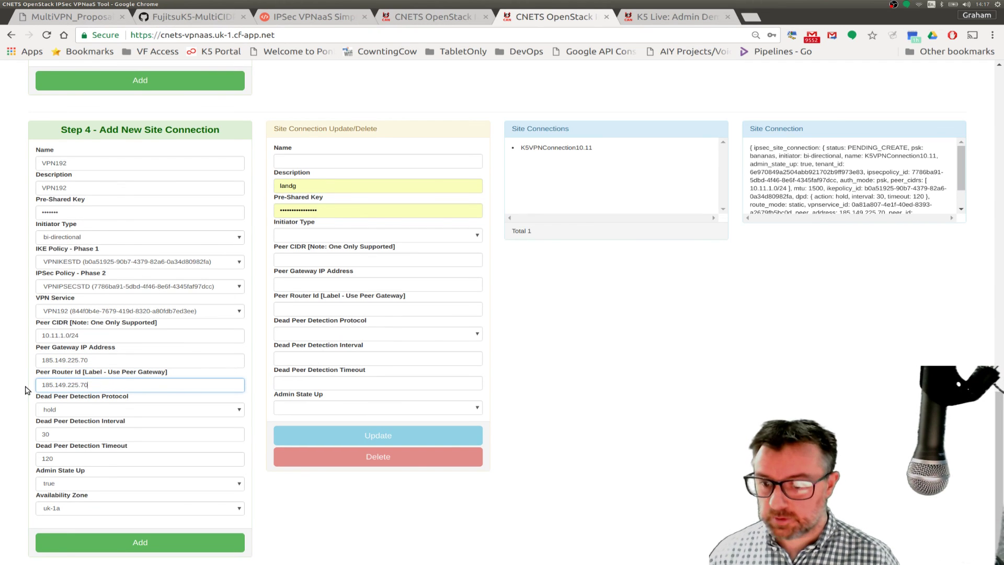
click(67, 509)
click(42, 546)
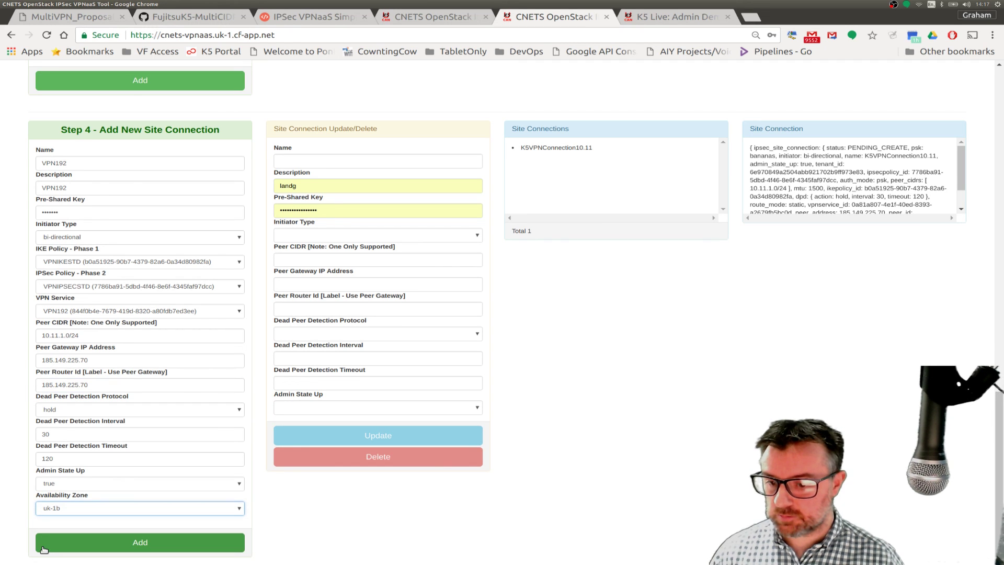
- Add VPN192, review K5VPNConnection10.11's details, and switch to the MultiVPN_Proposal diagram
click(83, 544)
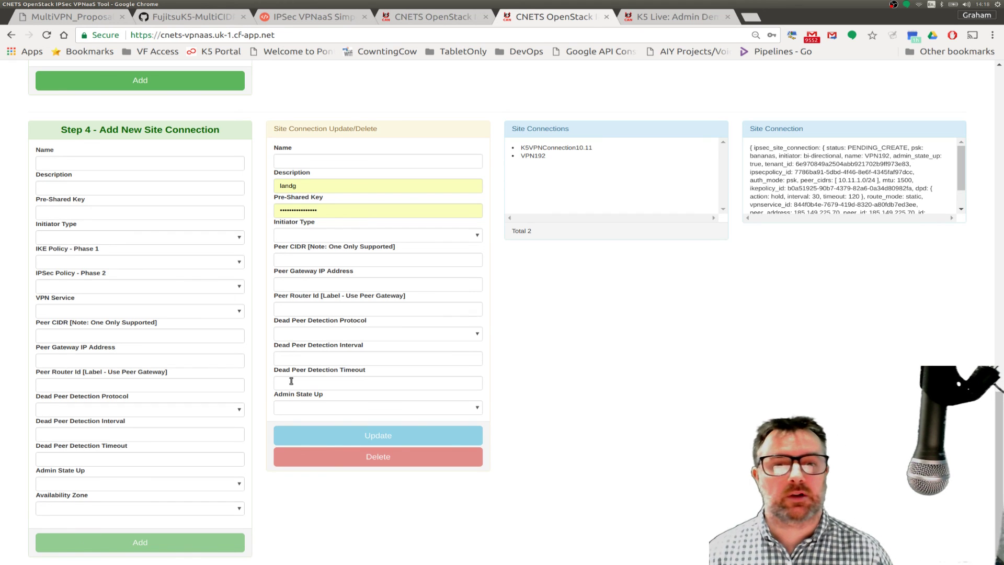
click(559, 147)
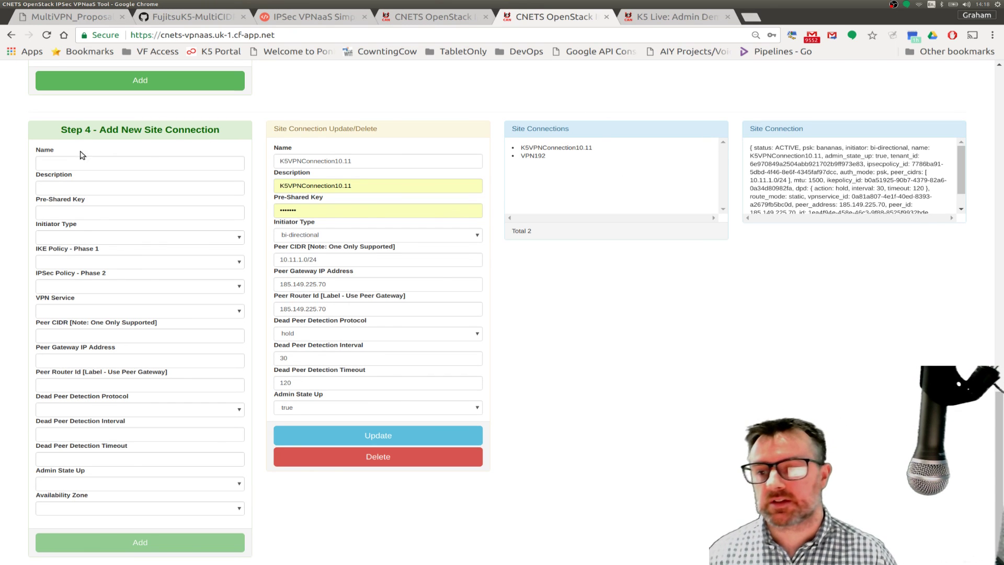
click(66, 20)
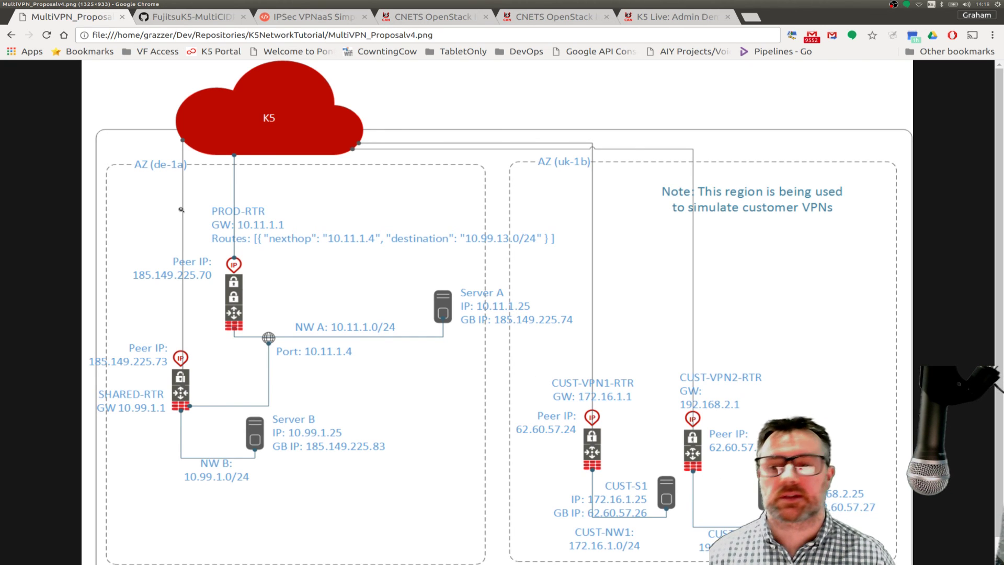
- Bring the byobu terminal over the diagram and switch to the server-a session
mouse_move(1, 207)
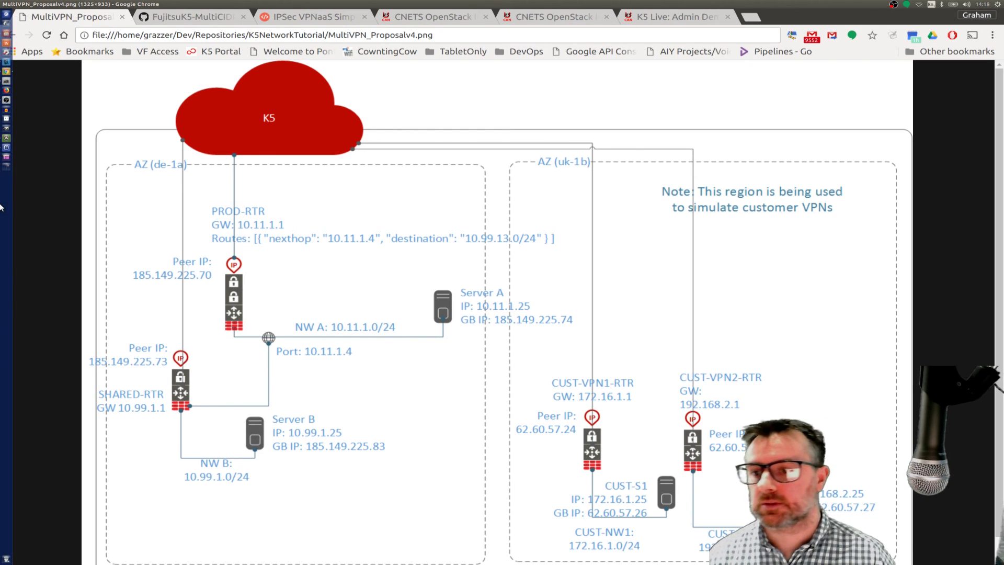
click(7, 82)
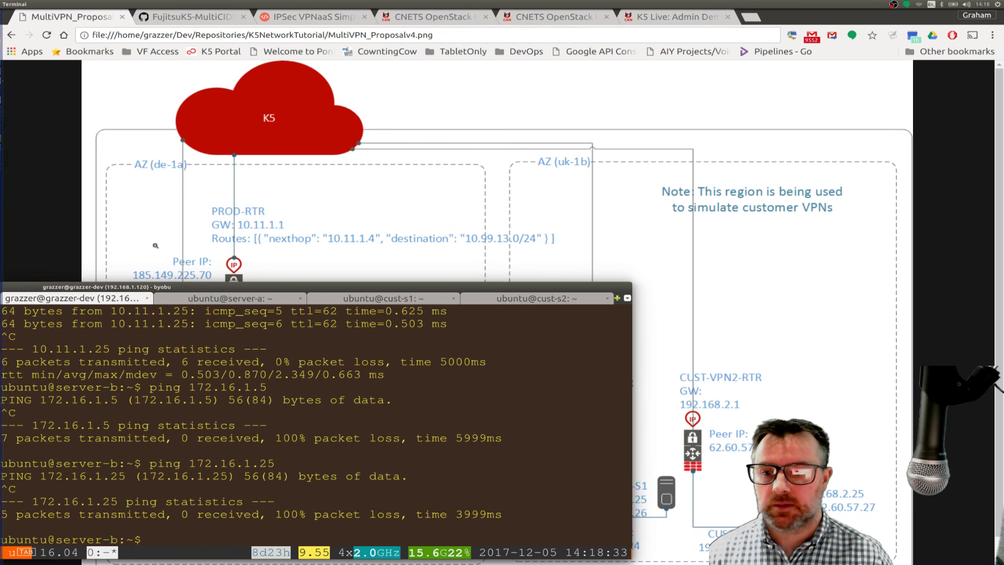
drag(159, 286, 372, 84)
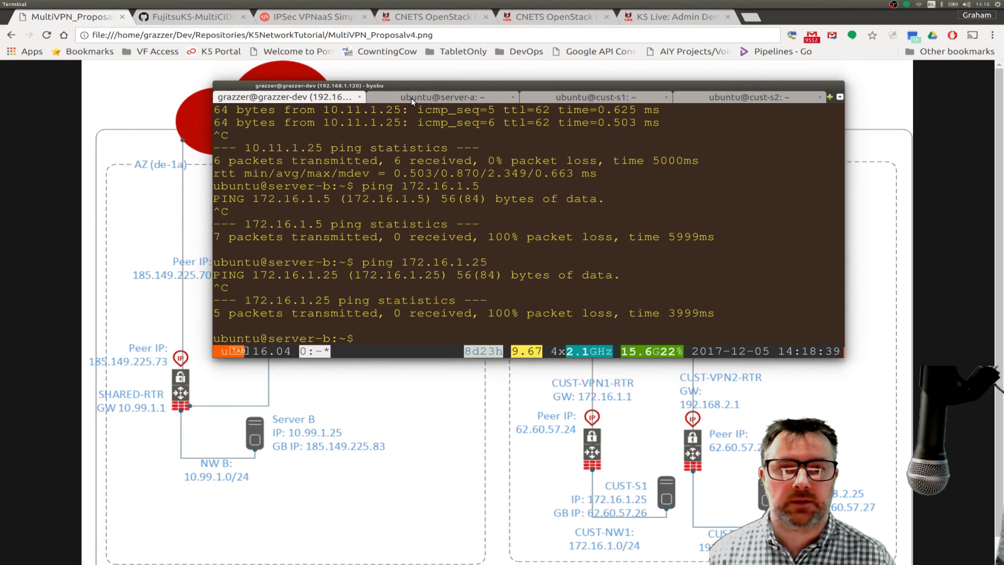
click(411, 98)
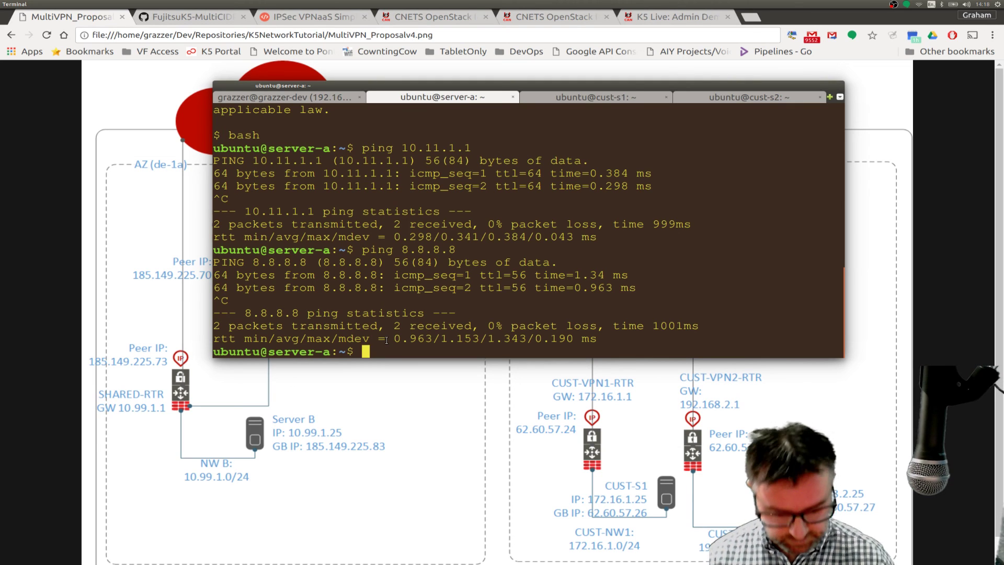
- Ping 172.16.1.25 from server-a, then stop it to see 0% packet loss
text(ping )
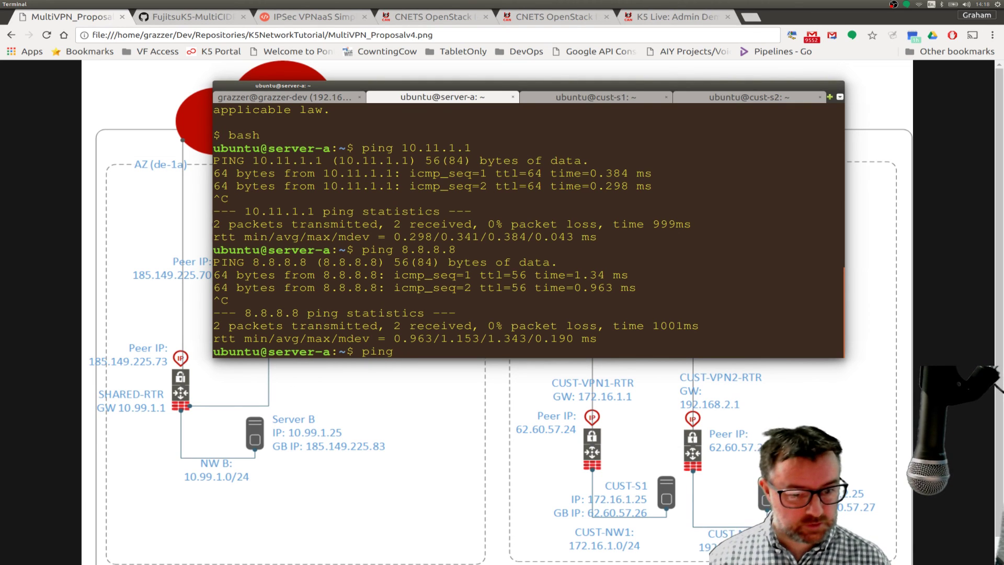
text(172)
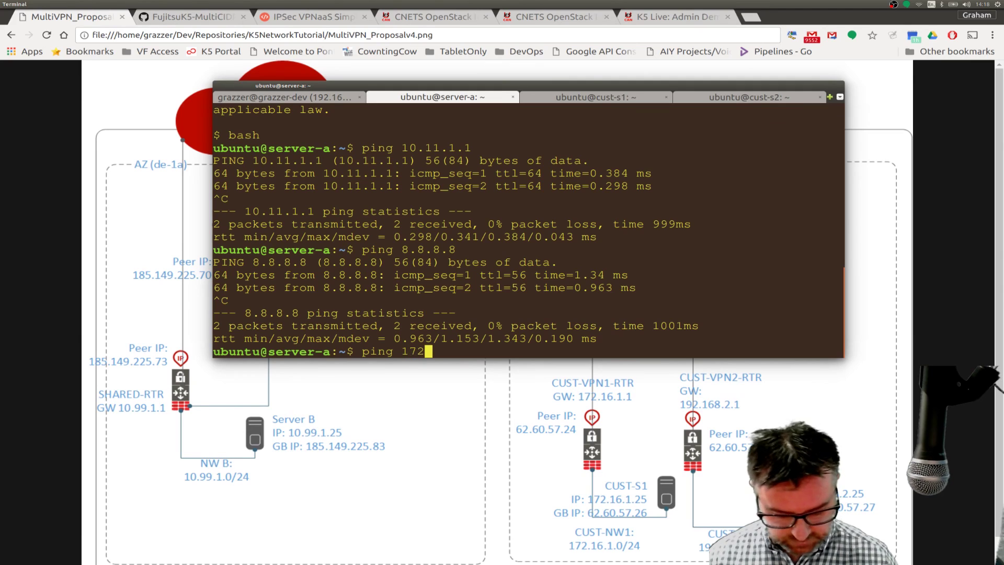
text(.16)
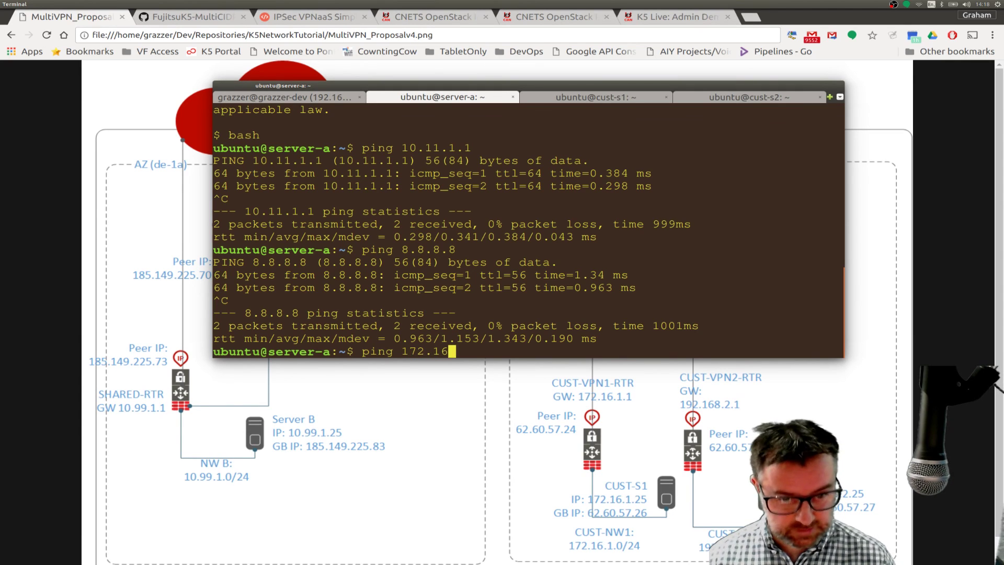
text(.1.)
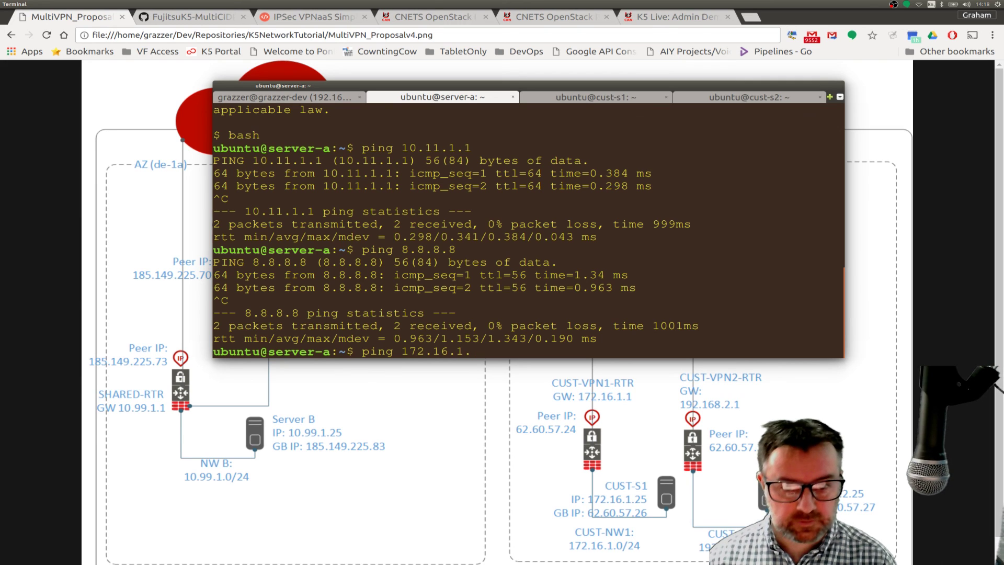
text(25)
key(Return)
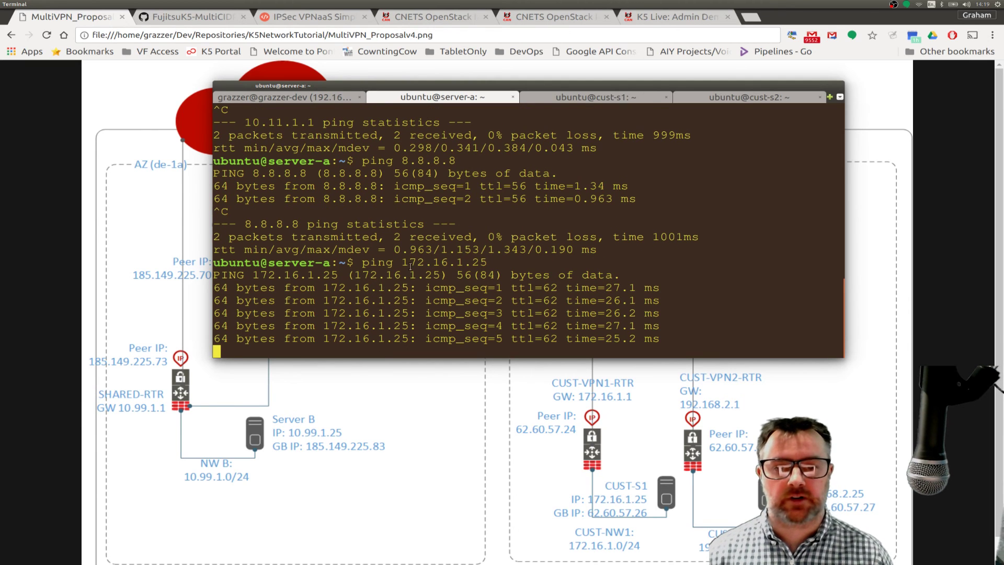
drag(367, 85, 340, 458)
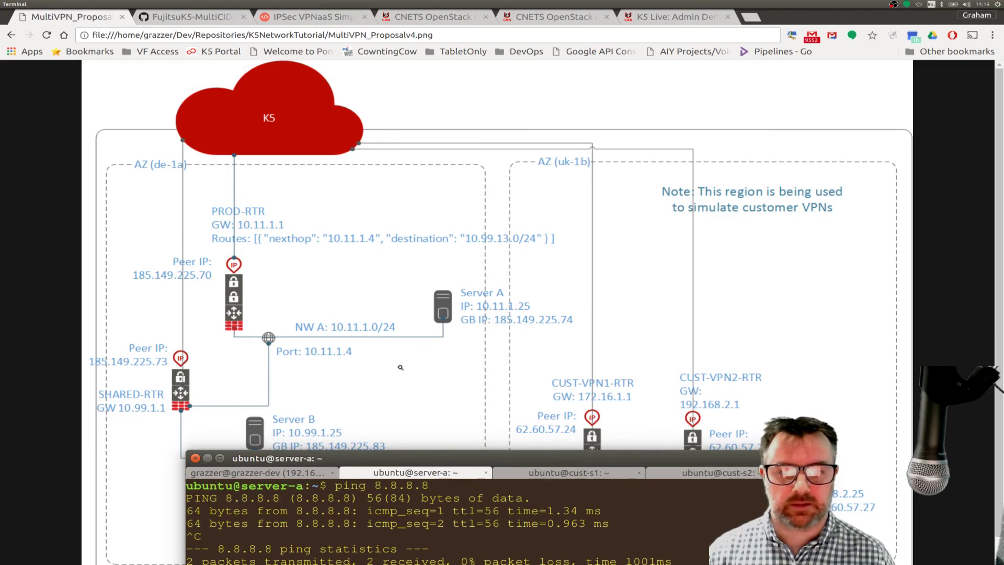
key(Return)
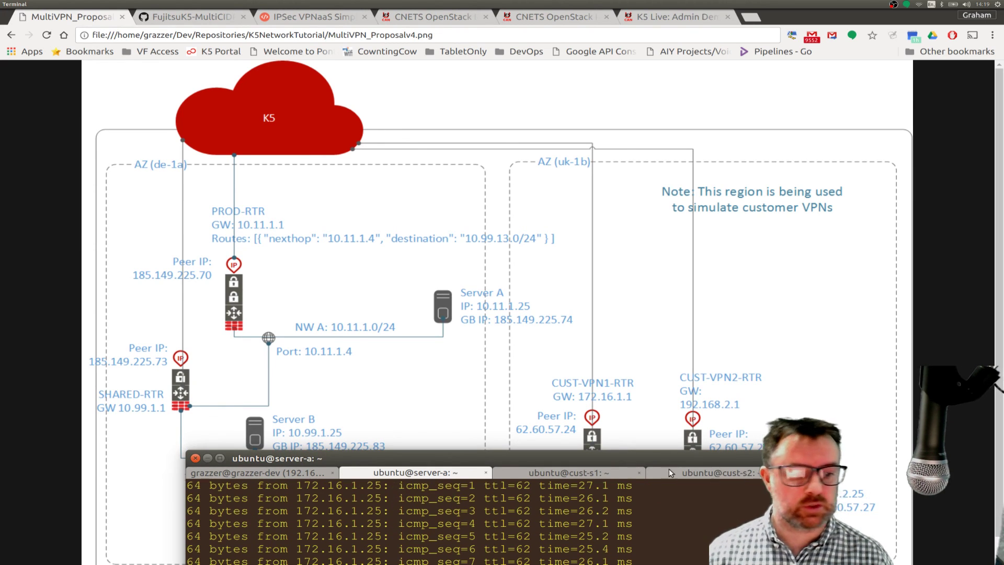
drag(498, 453, 453, 176)
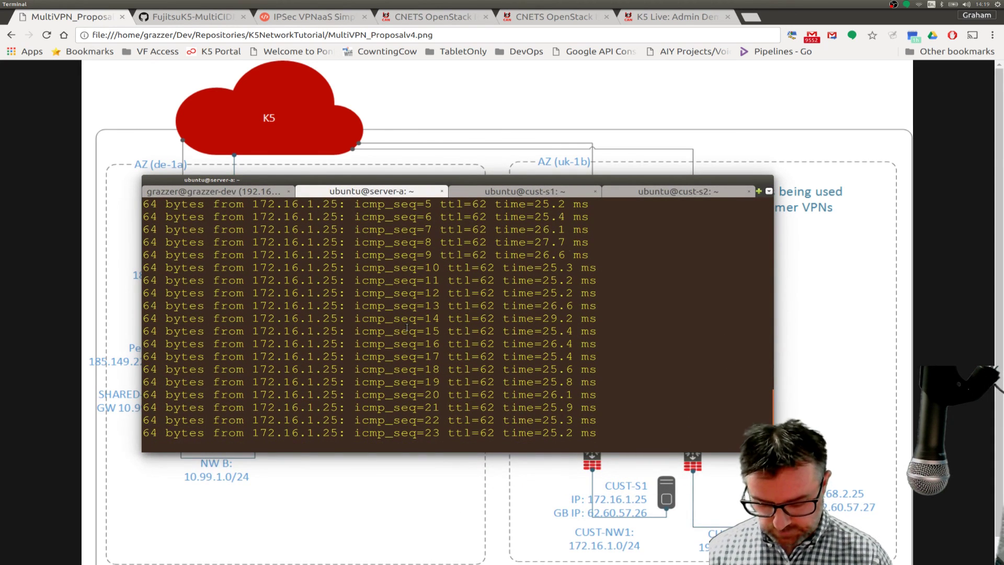
key(ctrl+c)
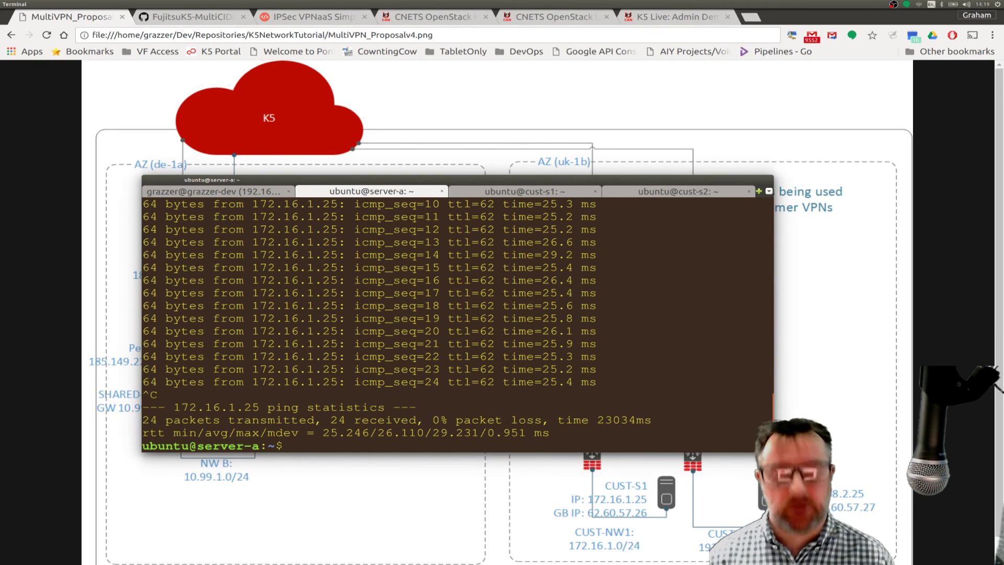
- Ping 192.168.2.25 from server-a, then return to the IPSec VPNaaS guide page
text(ping 172.16.1.25)
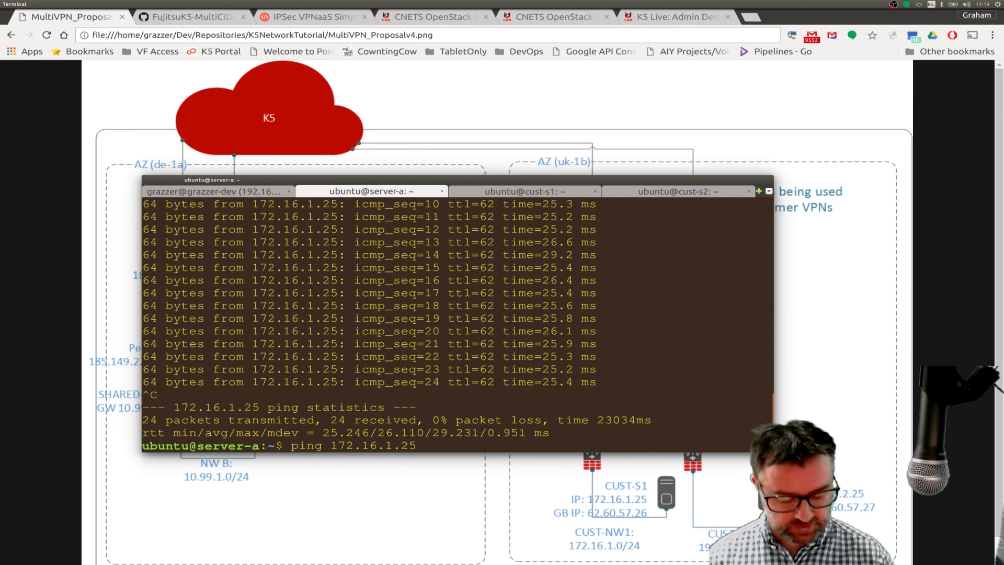
key(BackSpace)
key(BackSpace)
key(BackSpace)
key(BackSpace)
key(BackSpace)
key(BackSpace)
key(BackSpace)
key(BackSpace)
key(BackSpace)
key(BackSpace)
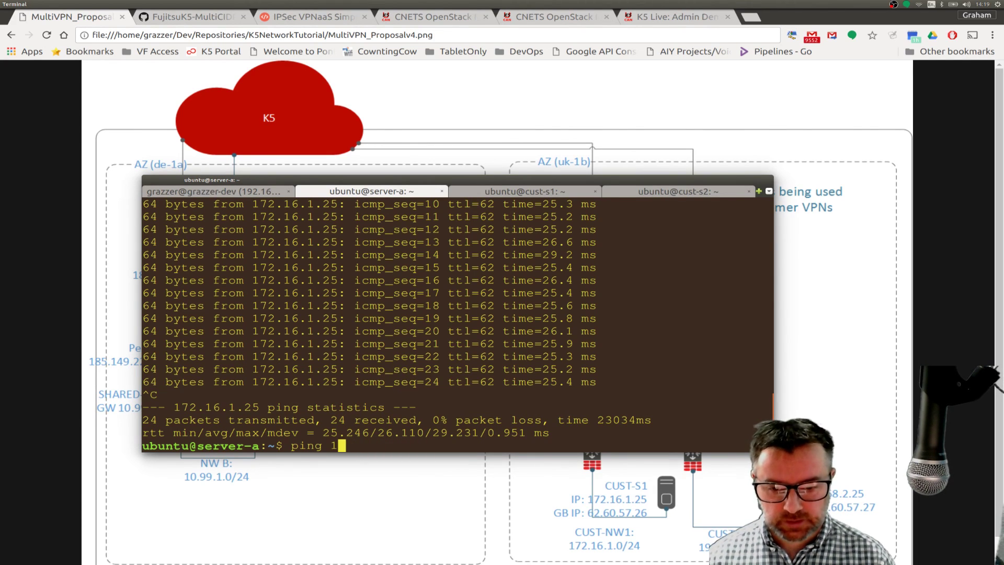
text(92.1)
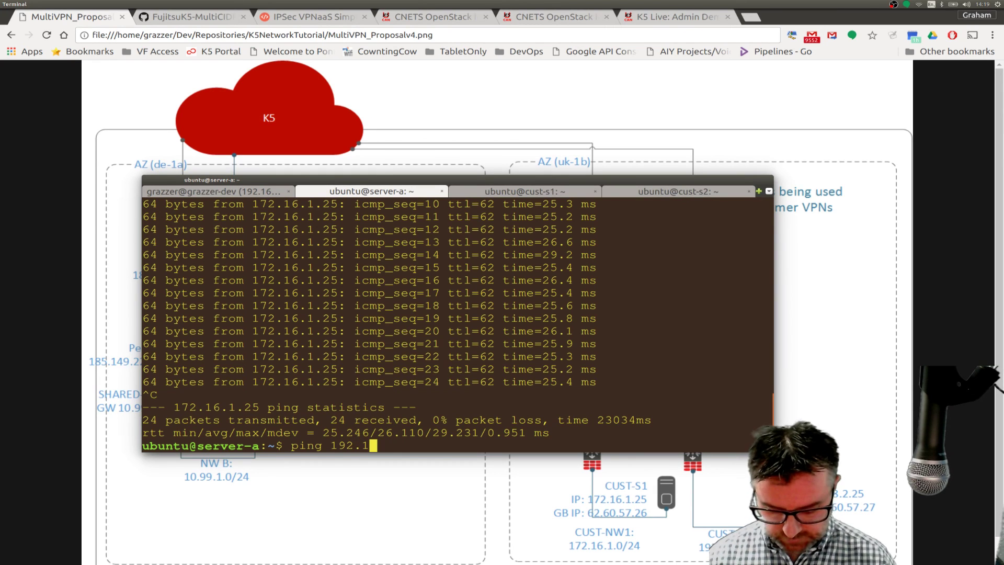
text(68.2.25)
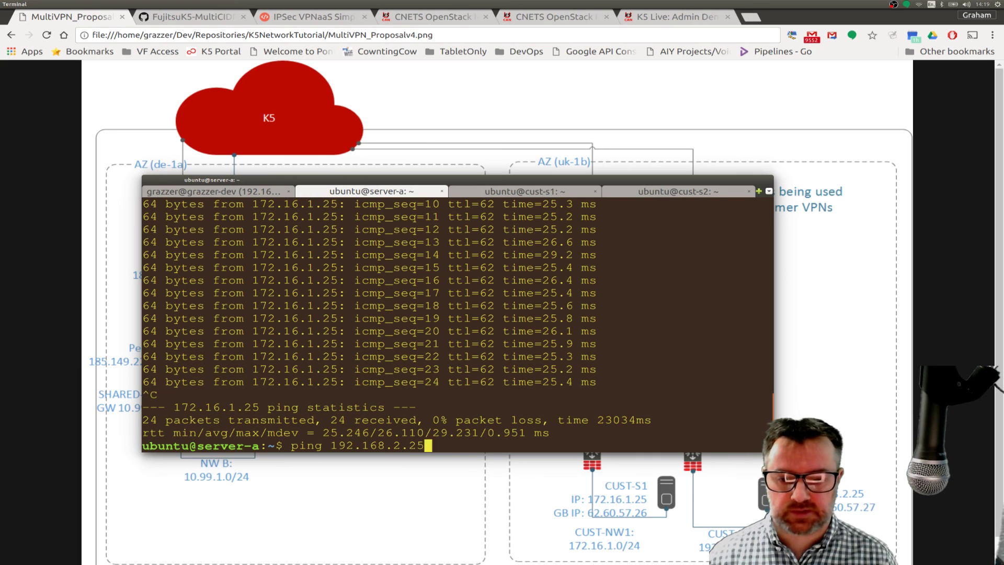
key(Return)
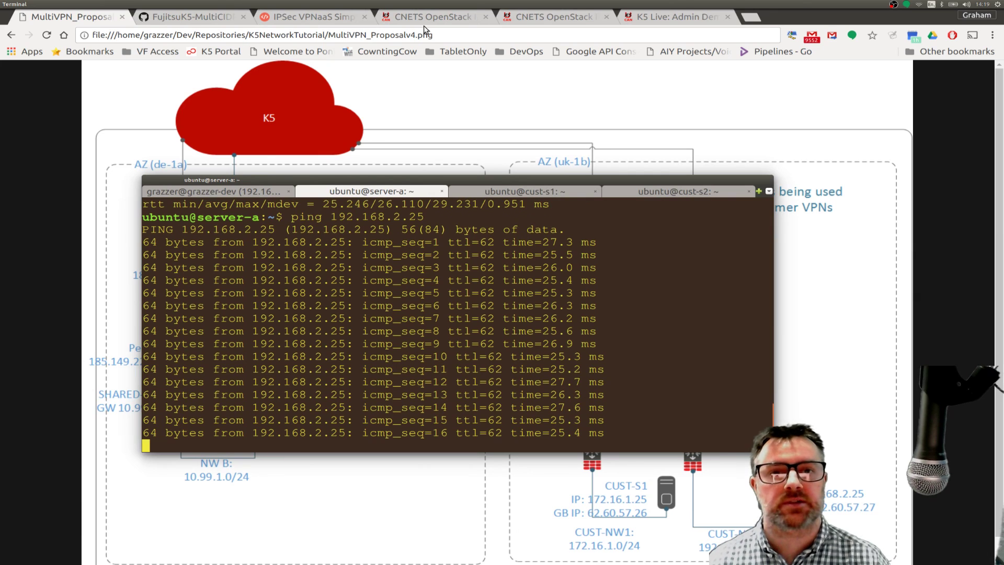
click(295, 21)
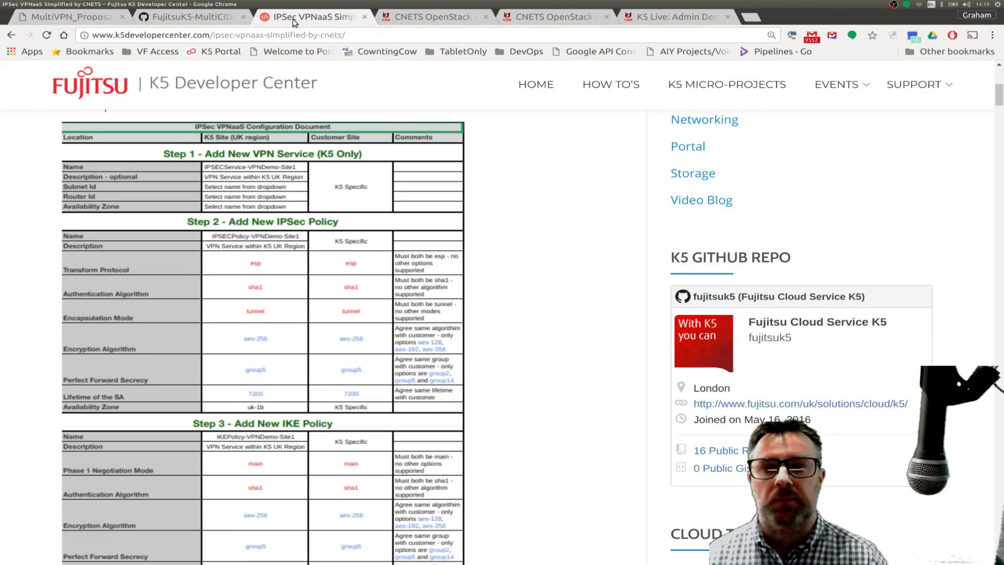